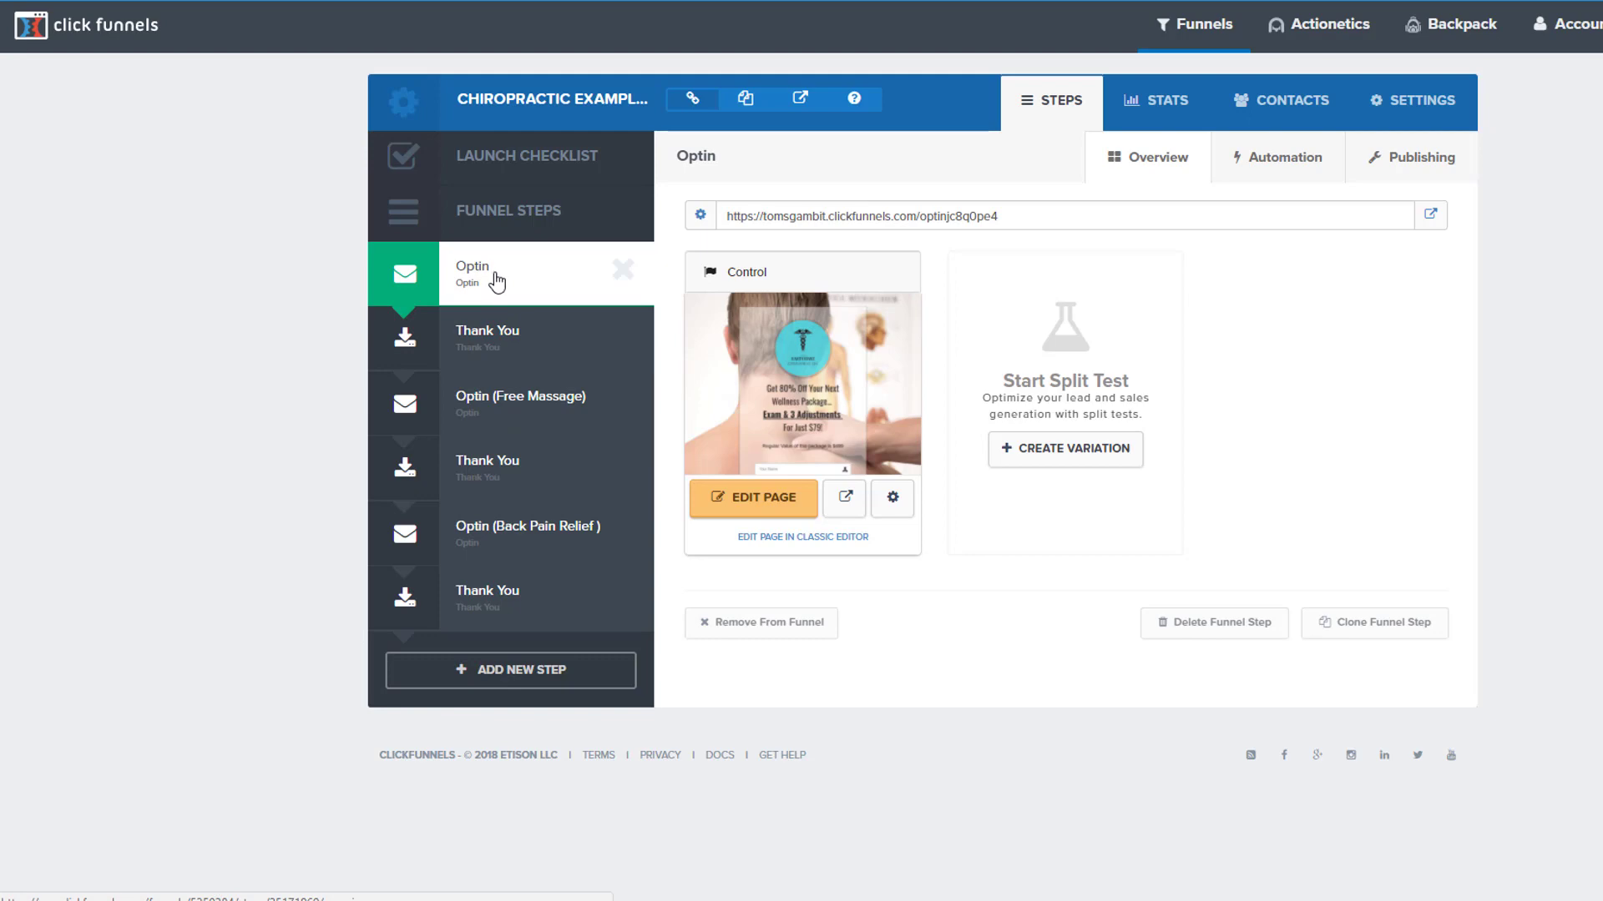
Step: Look through the Optin, Optin (Free Massage) and Optin (Back Pain Relief) steps of the chiropractic example funnel
click(487, 426)
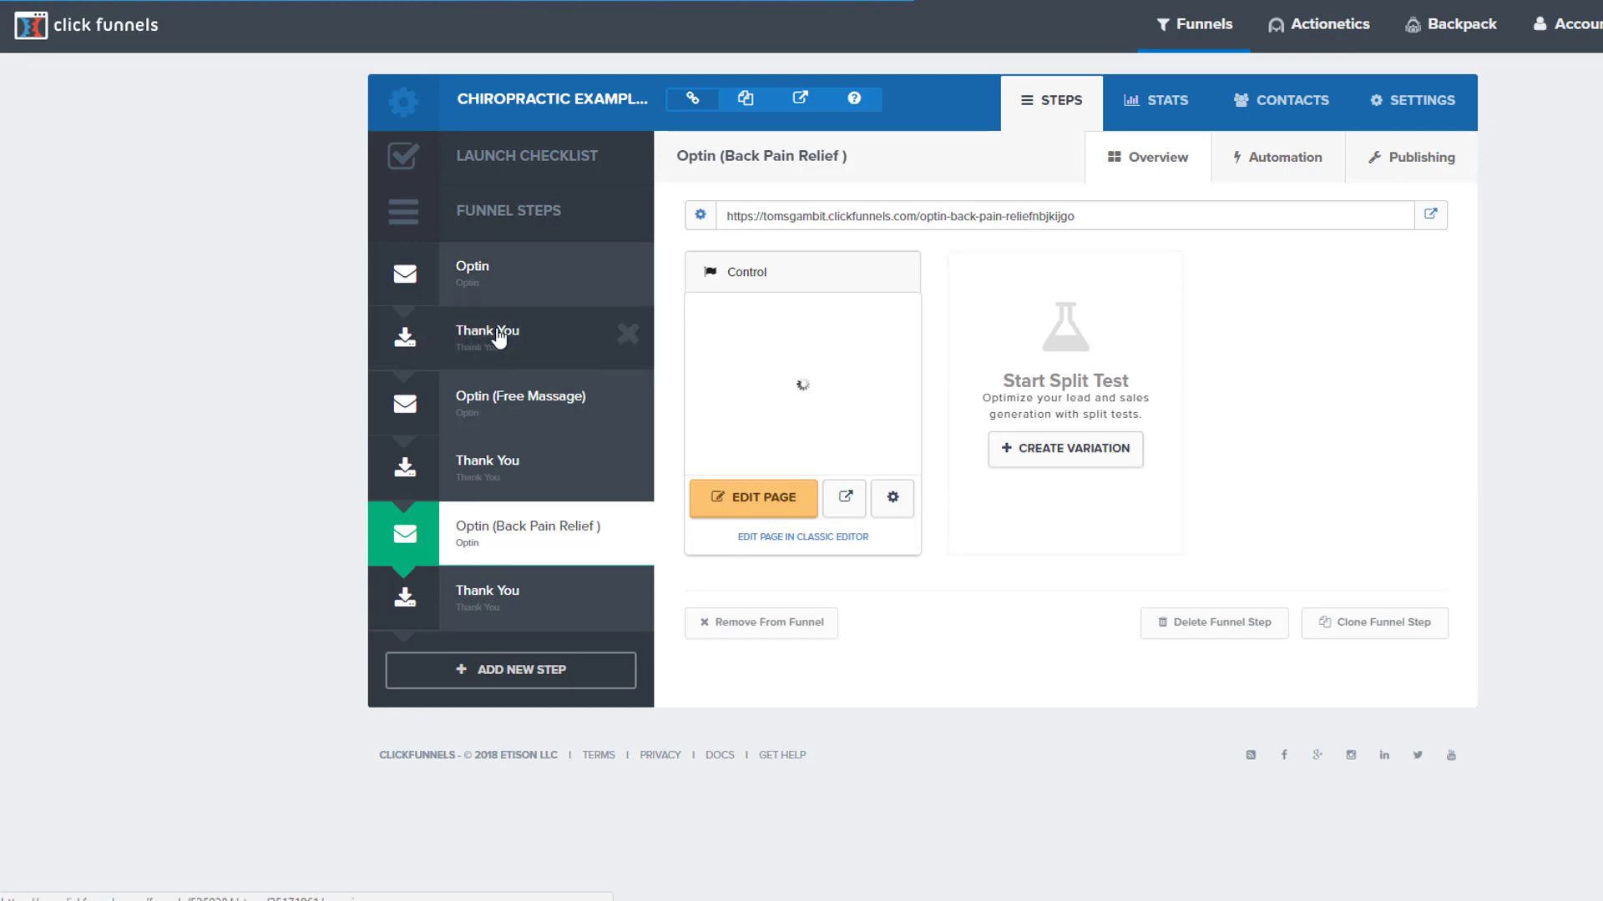
click(494, 288)
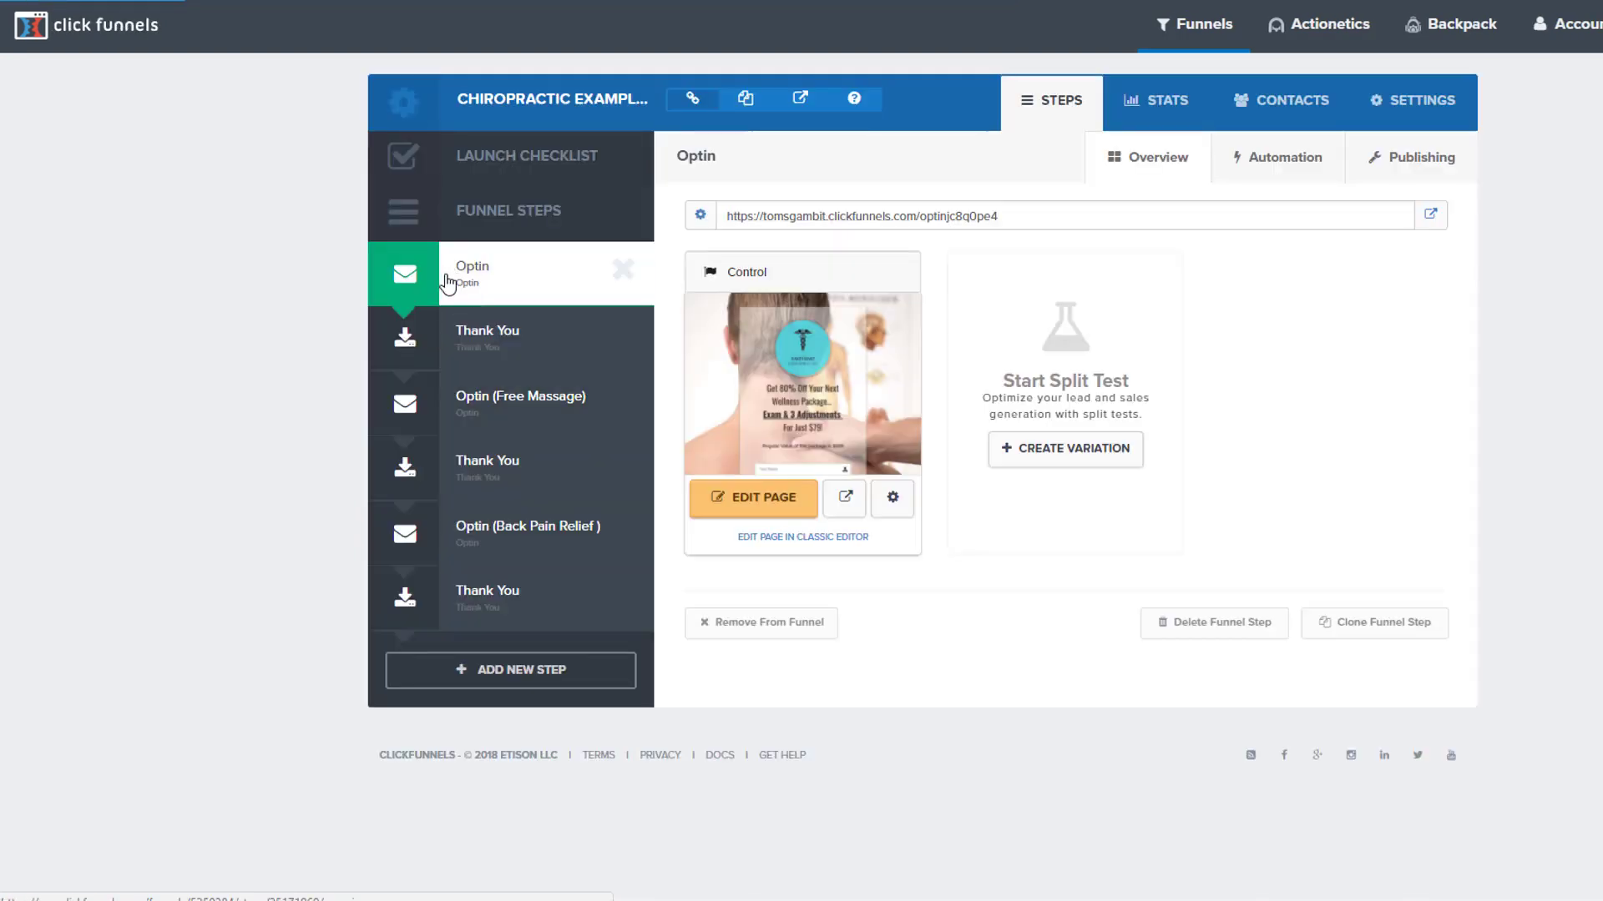
click(468, 409)
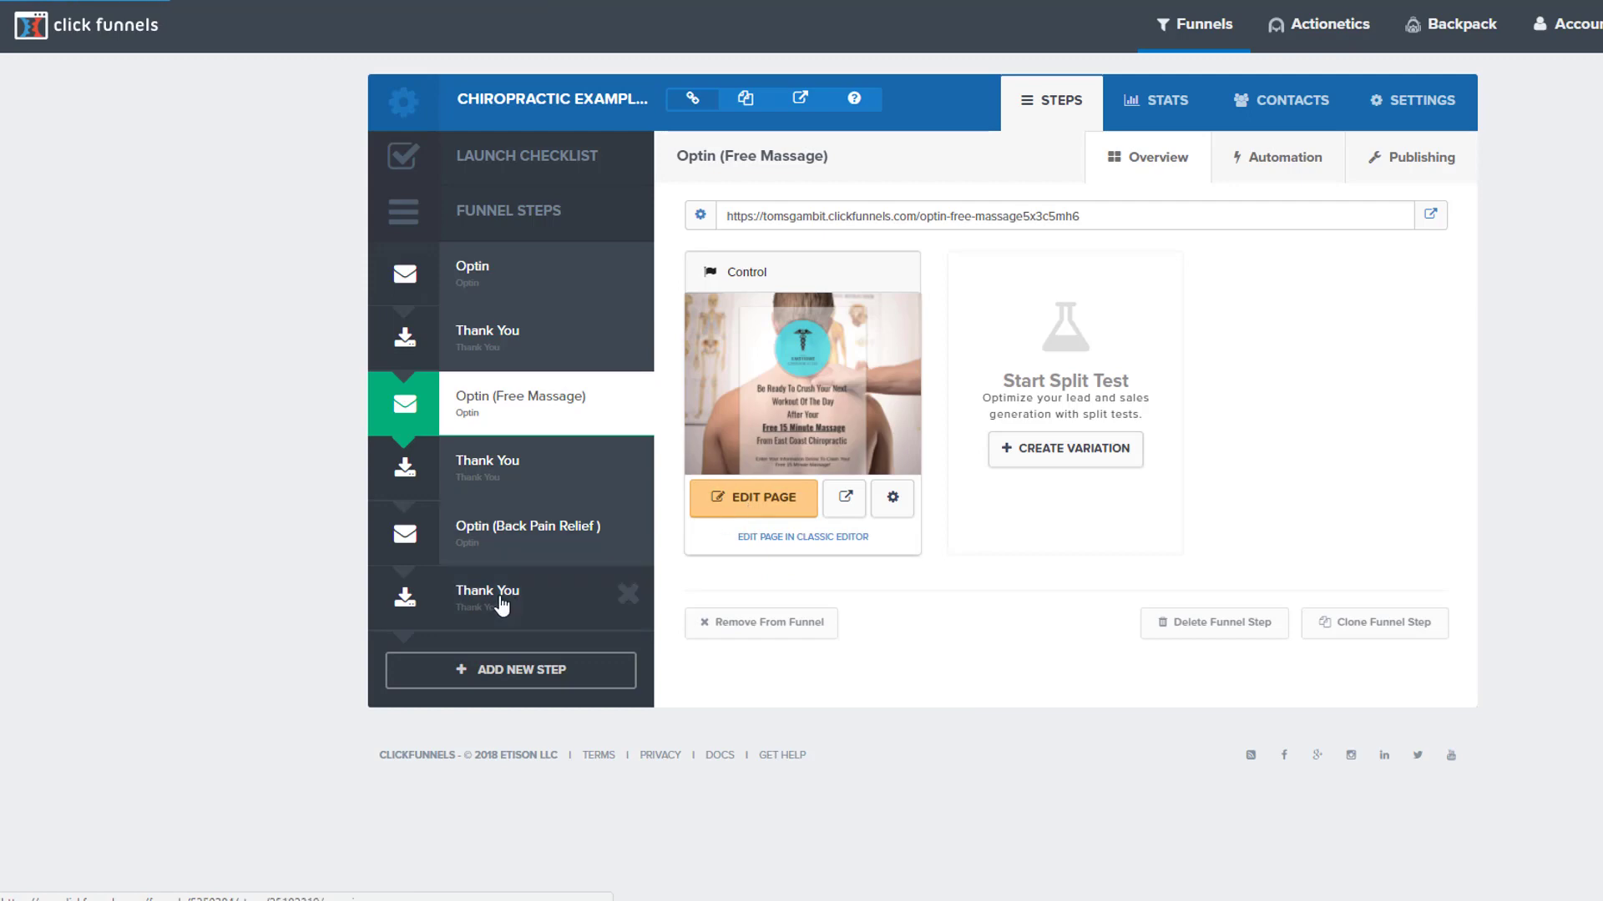
click(489, 603)
click(500, 548)
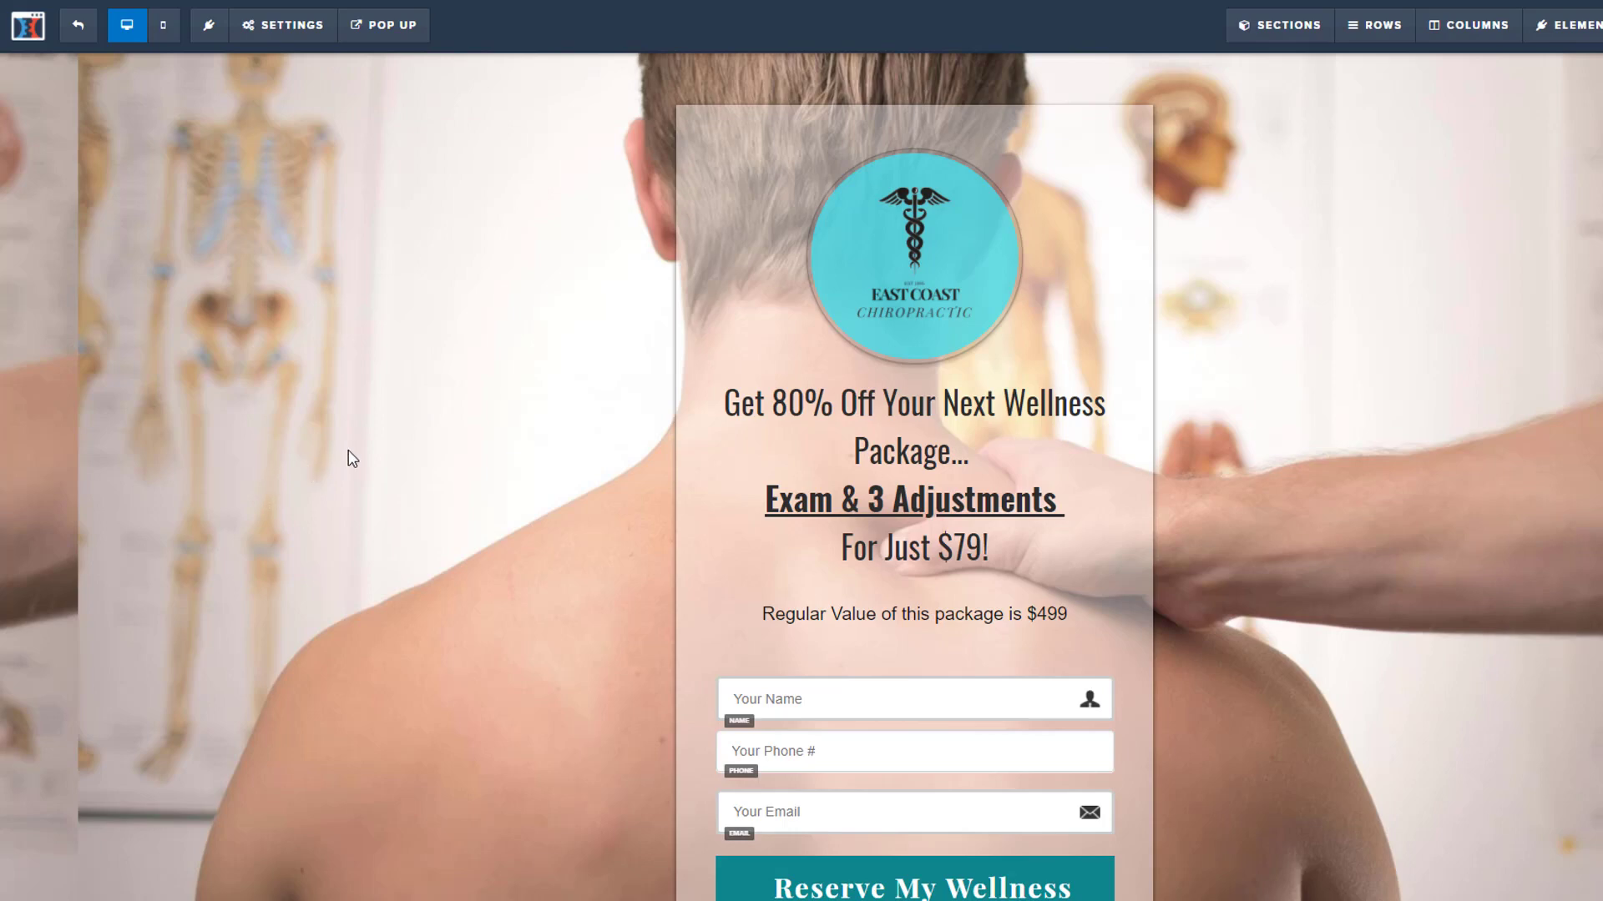
Step: Review the wellness package, free massage and back pain relief opt-in page designs in the page editor
scroll(398, 452, down, 3)
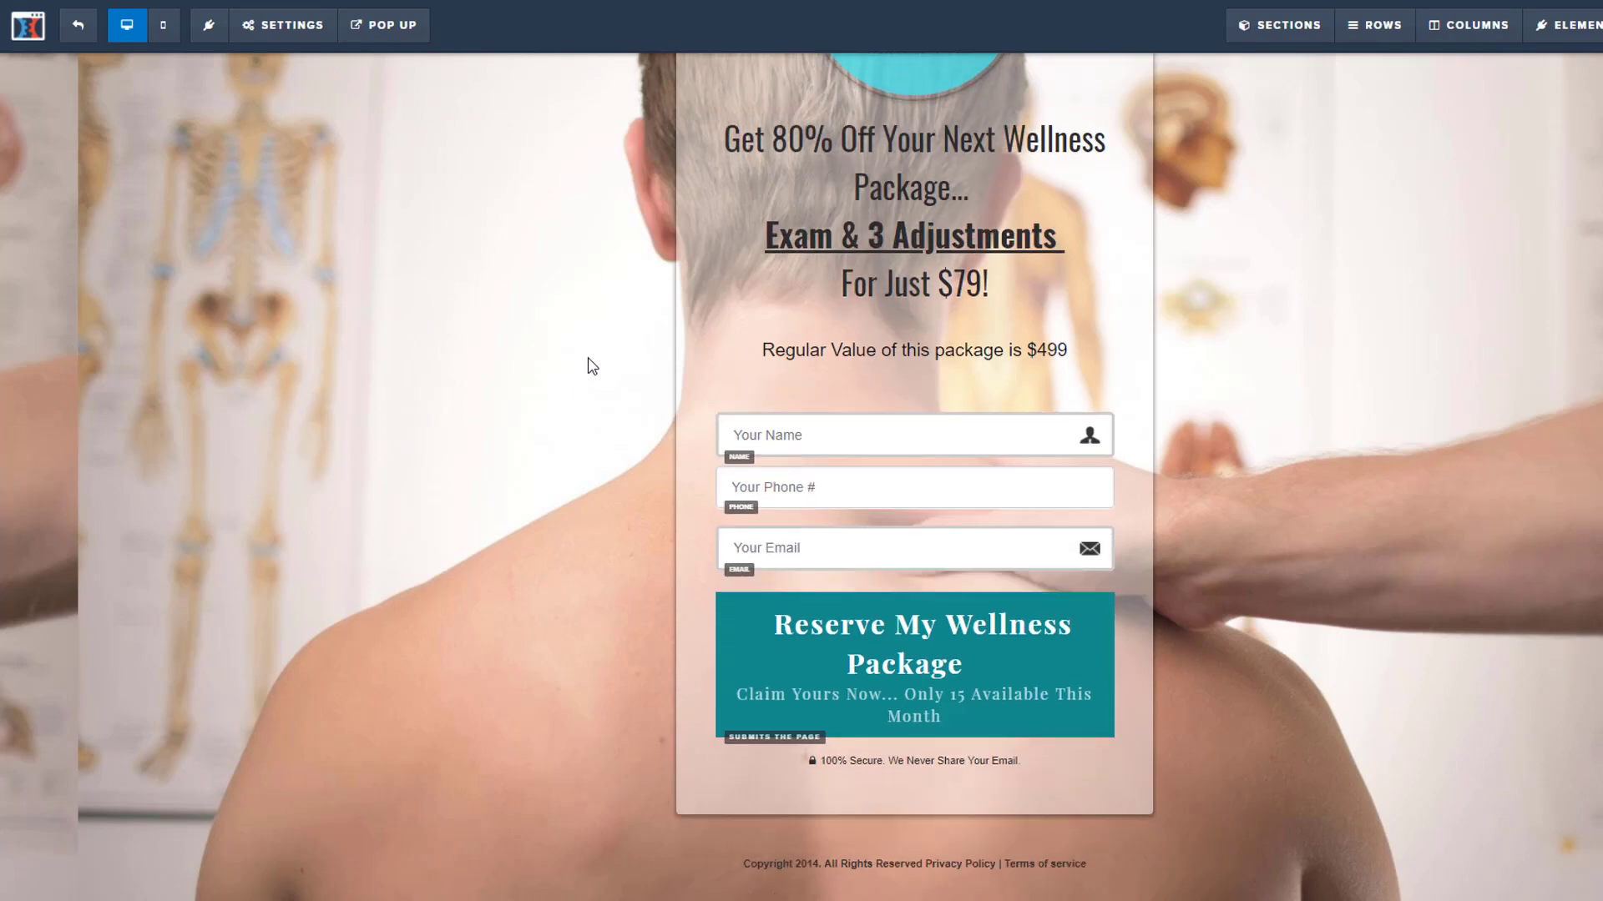
scroll(454, 451, up, 3)
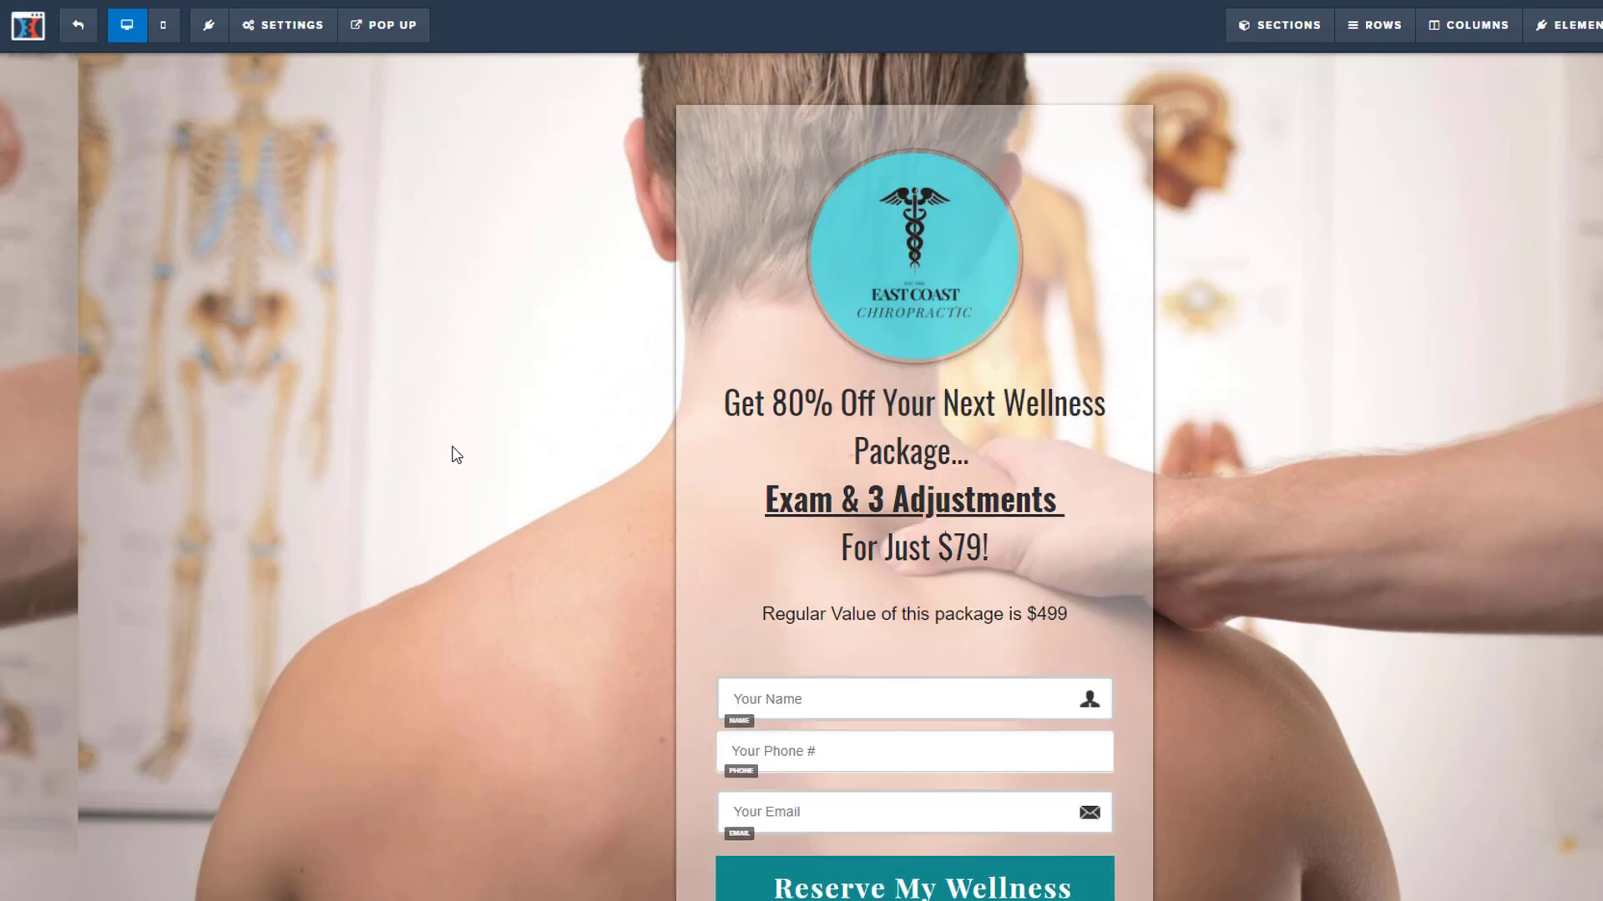
scroll(456, 455, down, 3)
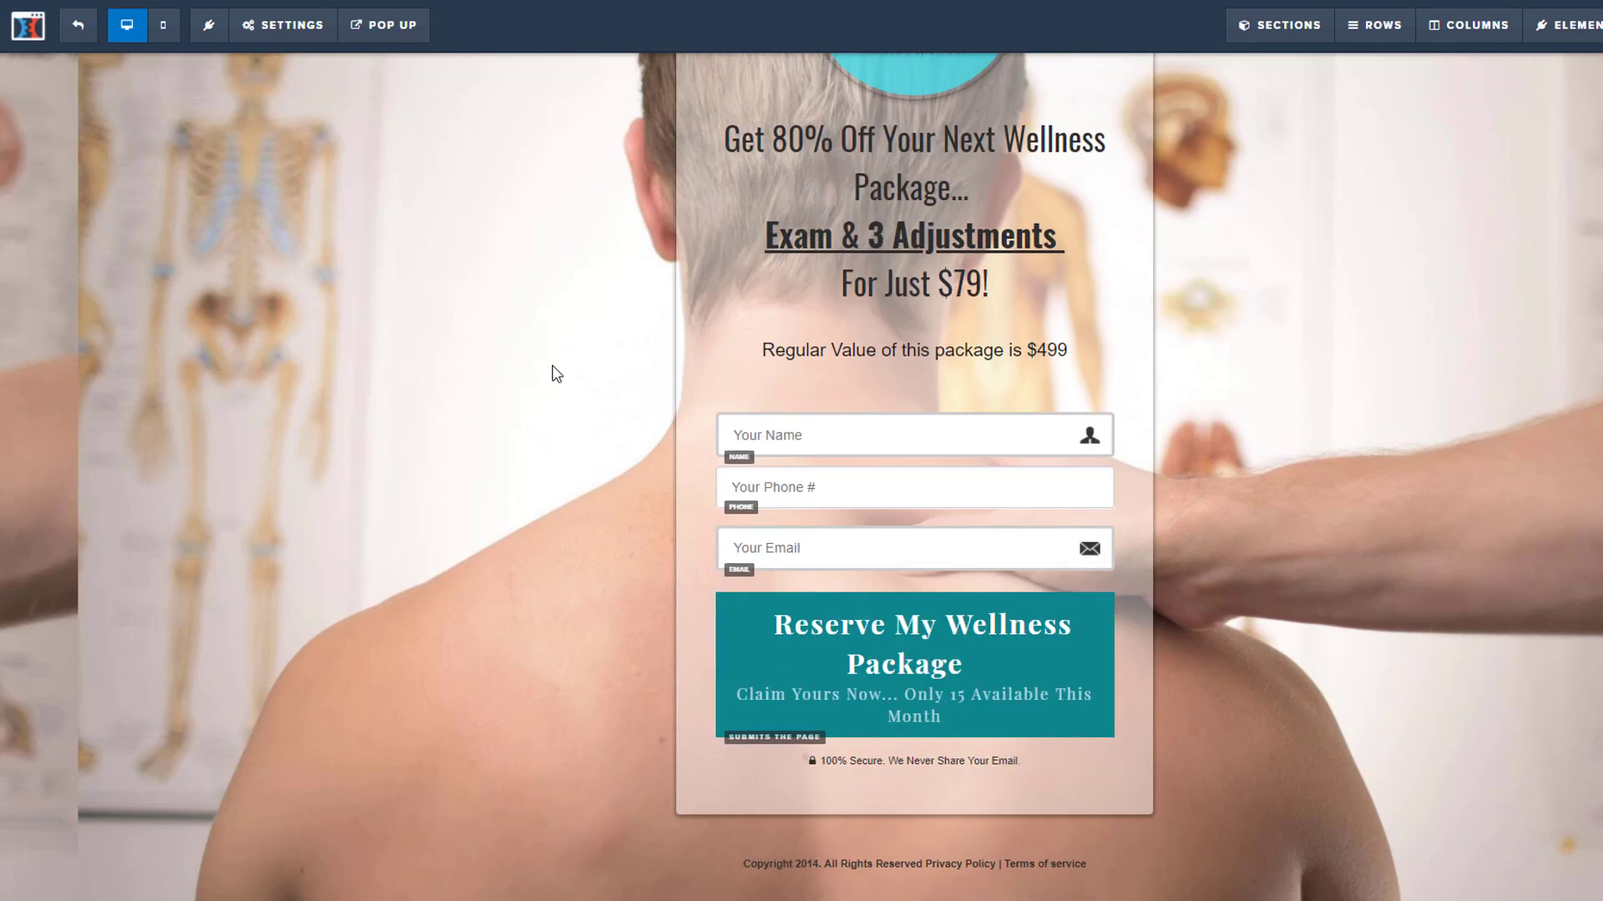
scroll(576, 351, up, 3)
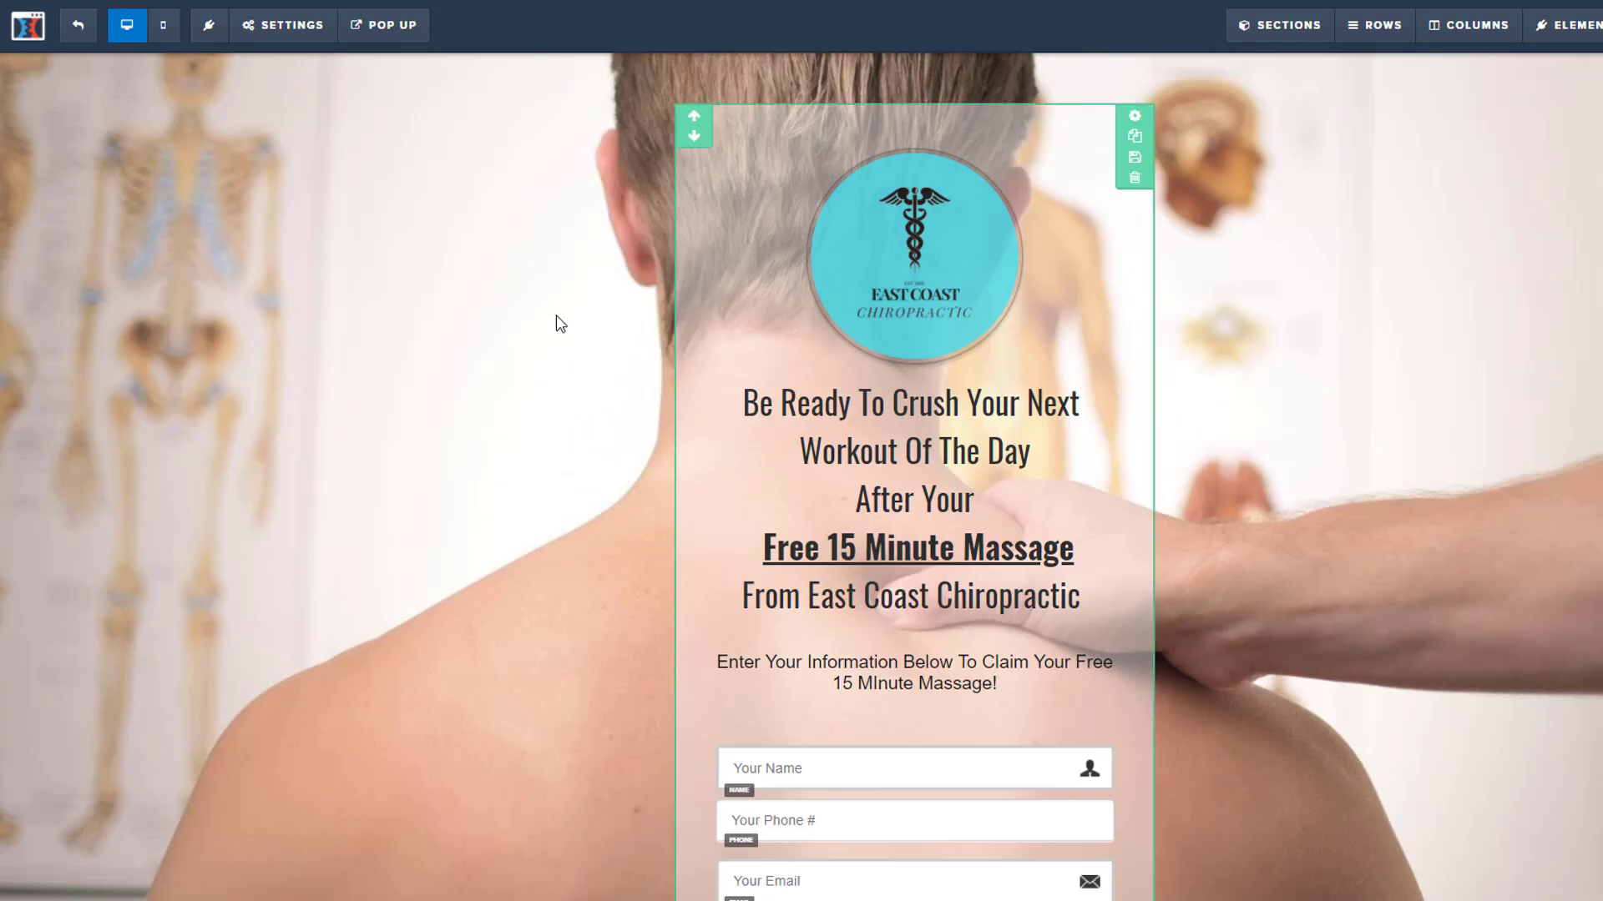
scroll(593, 158, down, 3)
scroll(710, 234, up, 3)
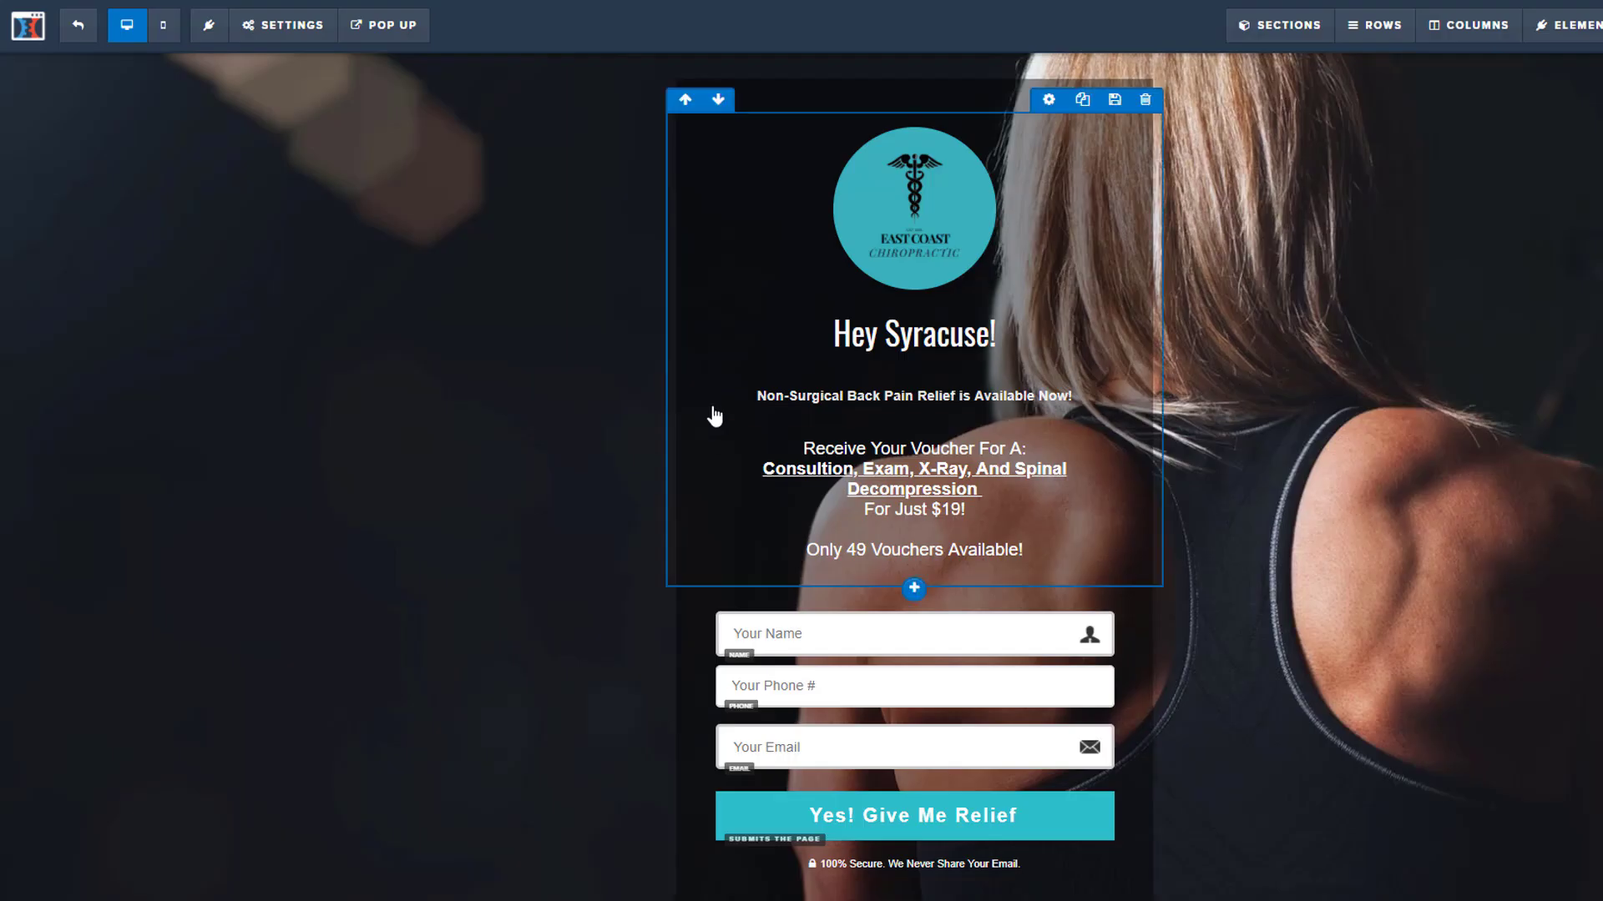
scroll(711, 417, down, 1)
scroll(733, 168, up, 1)
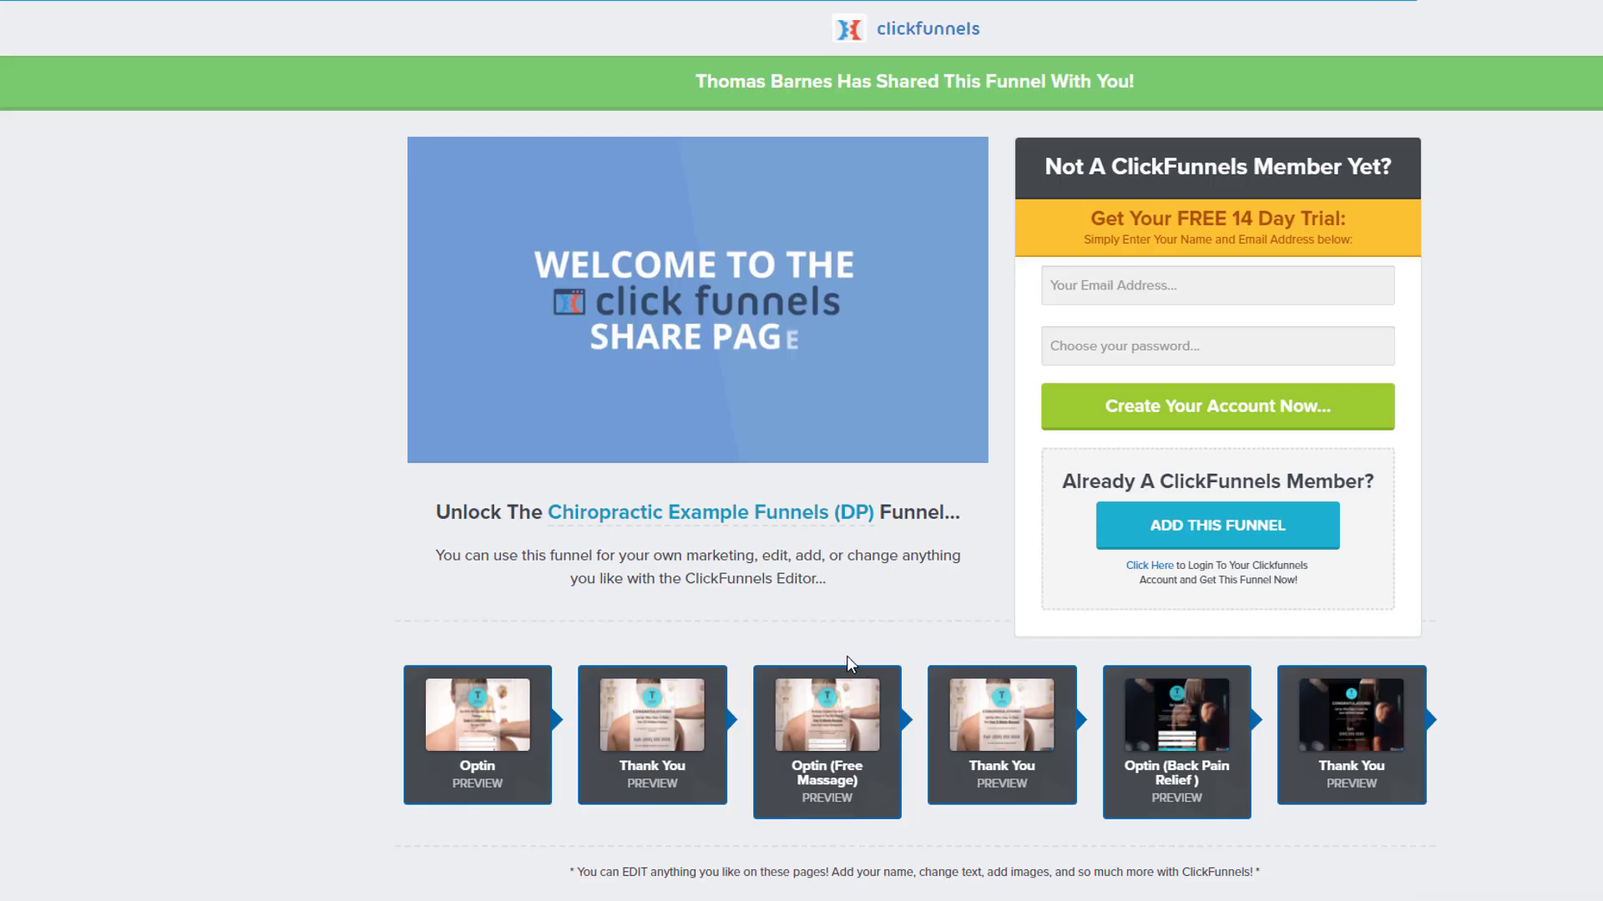
Step: Review the Chiropractic Example Funnels (DP) share page and the free trial's billing information page
scroll(450, 574, down, 1)
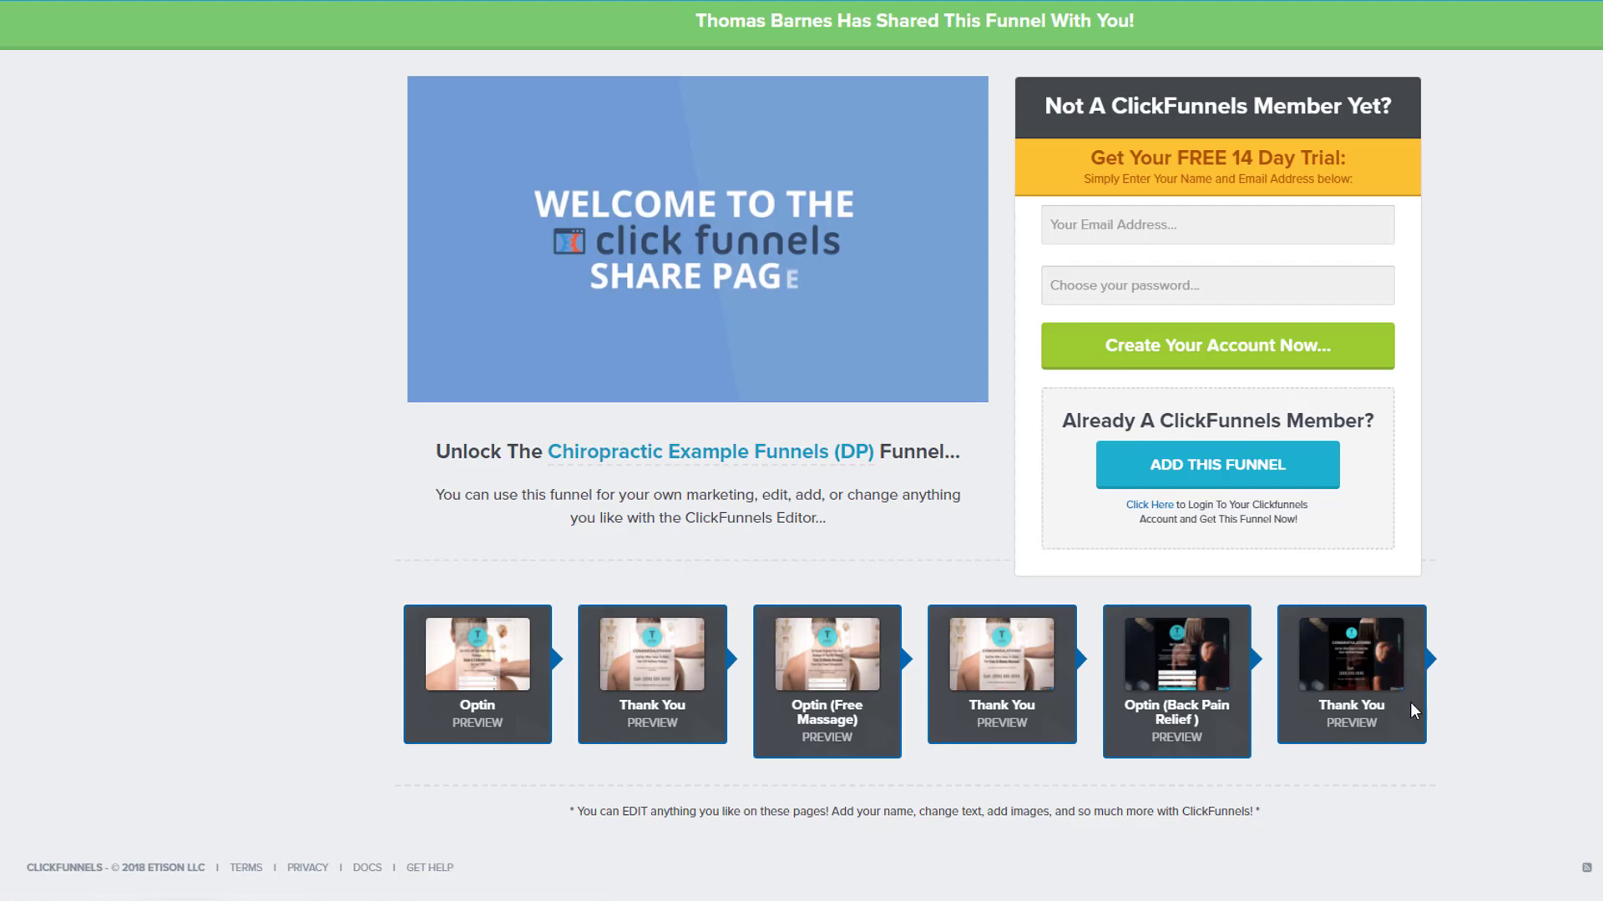
scroll(355, 622, up, 1)
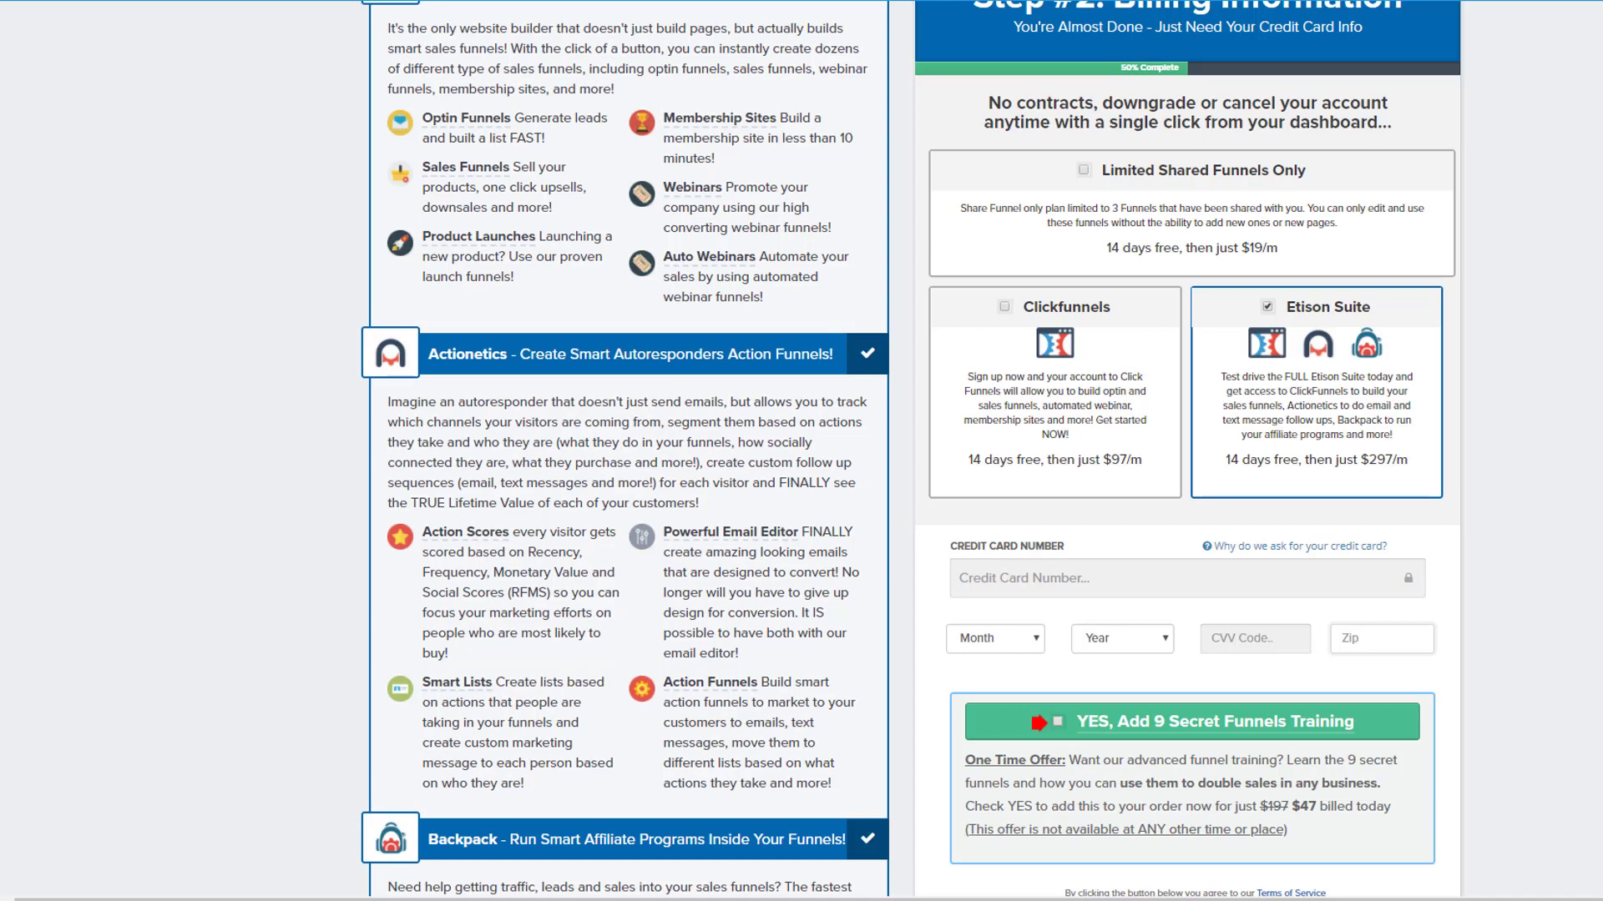
scroll(1507, 411, up, 1)
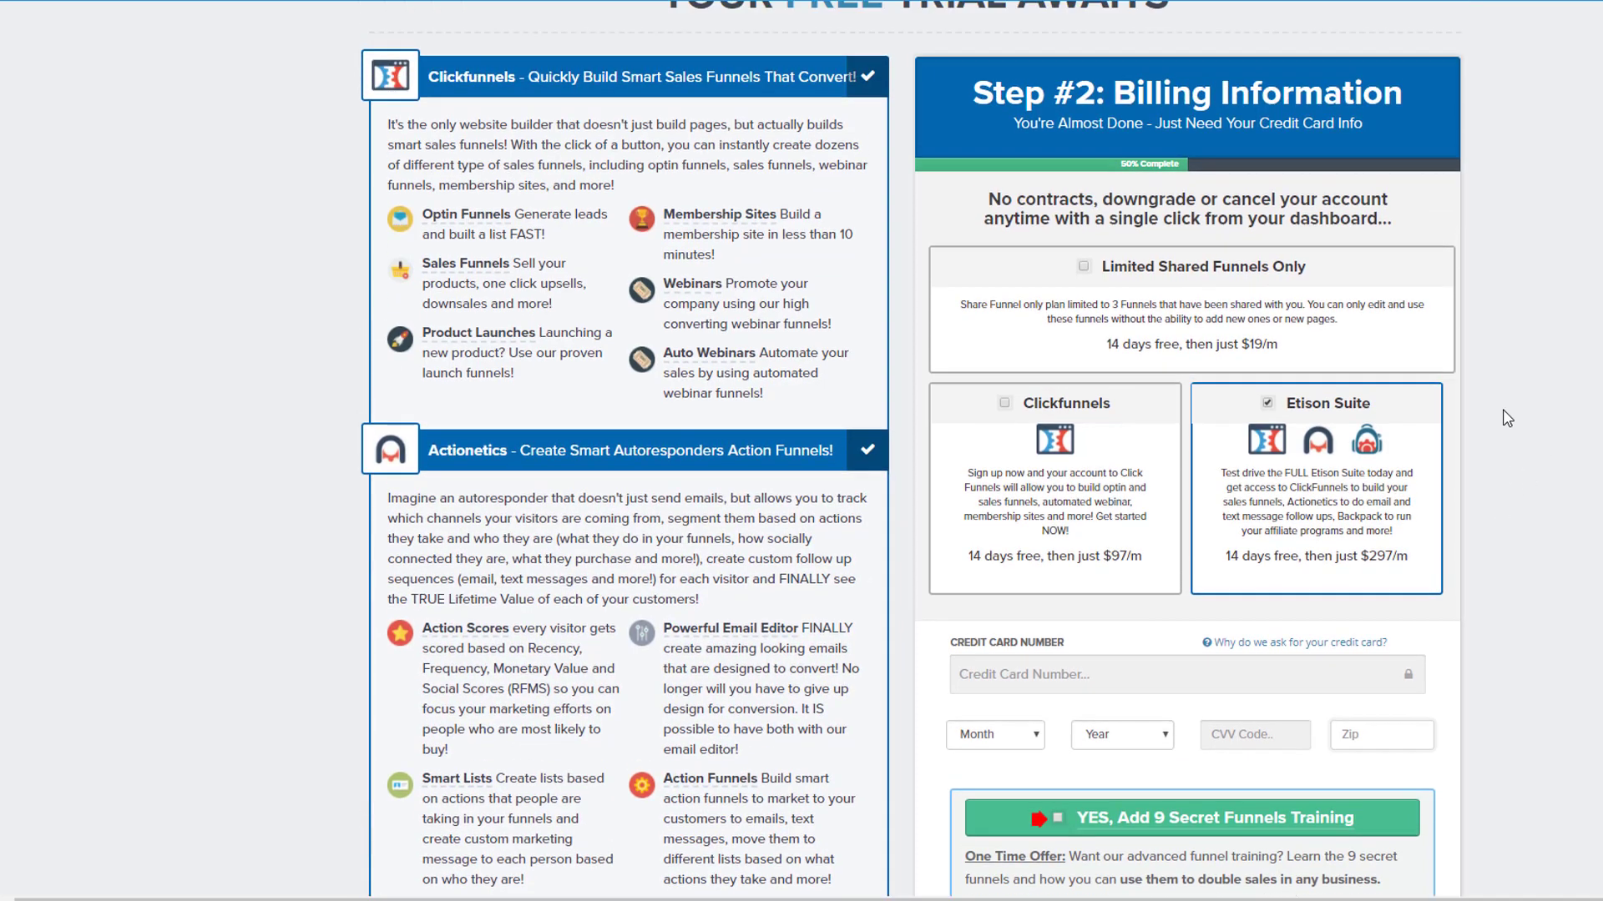
scroll(1505, 412, up, 1)
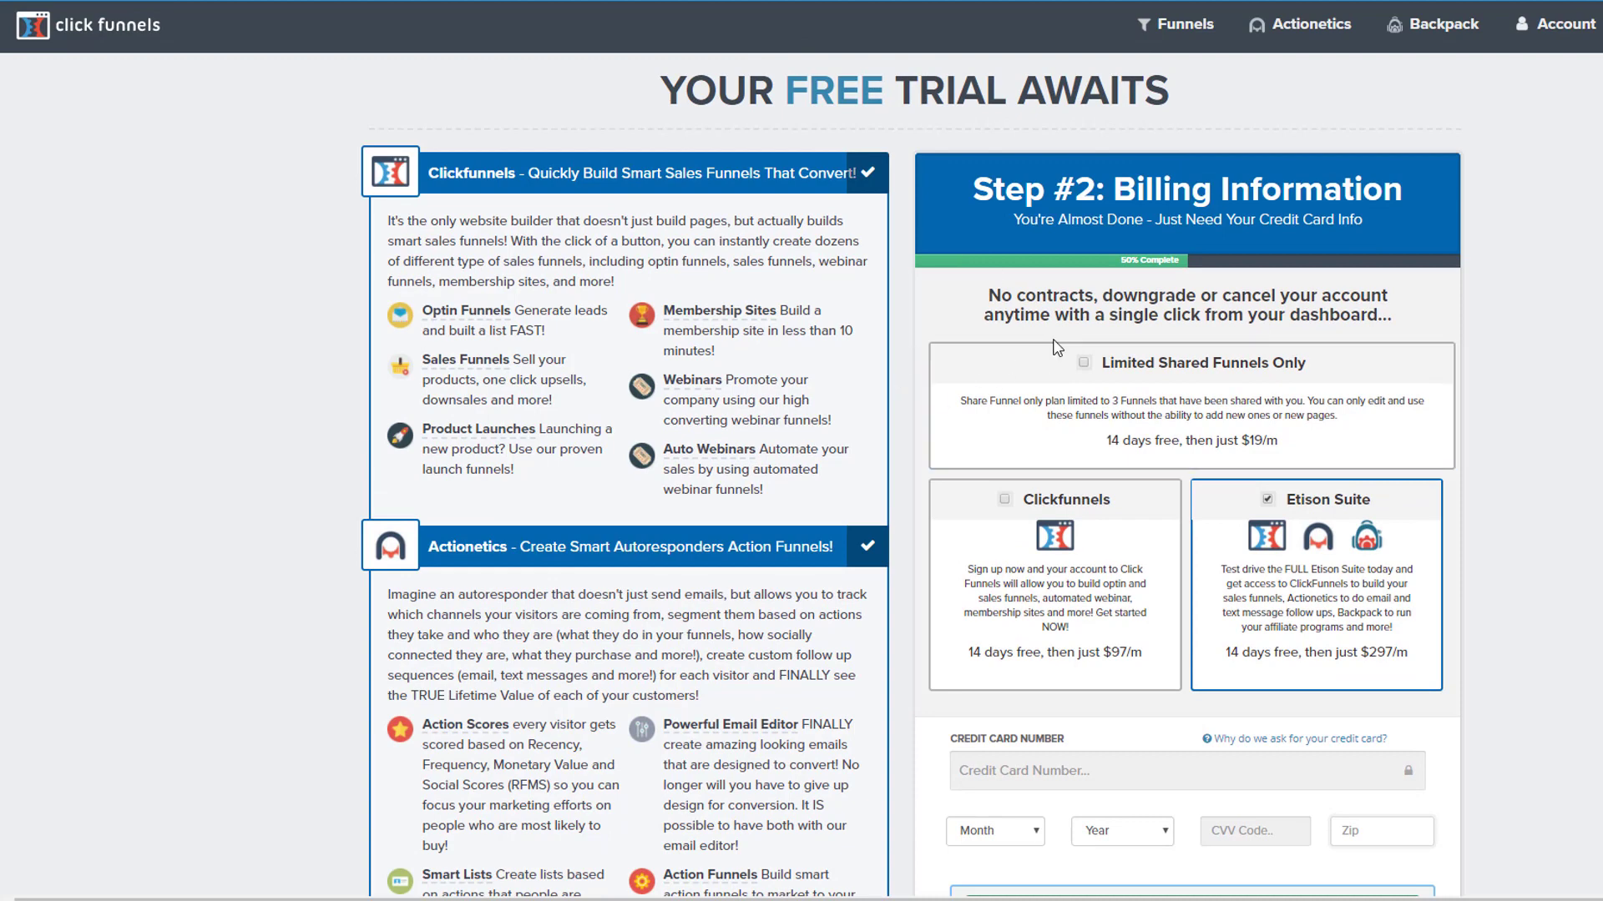
Step: Compare the Clickfunnels and Etison Suite trial plans and settle on the Limited Shared Funnels Only plan
click(1096, 380)
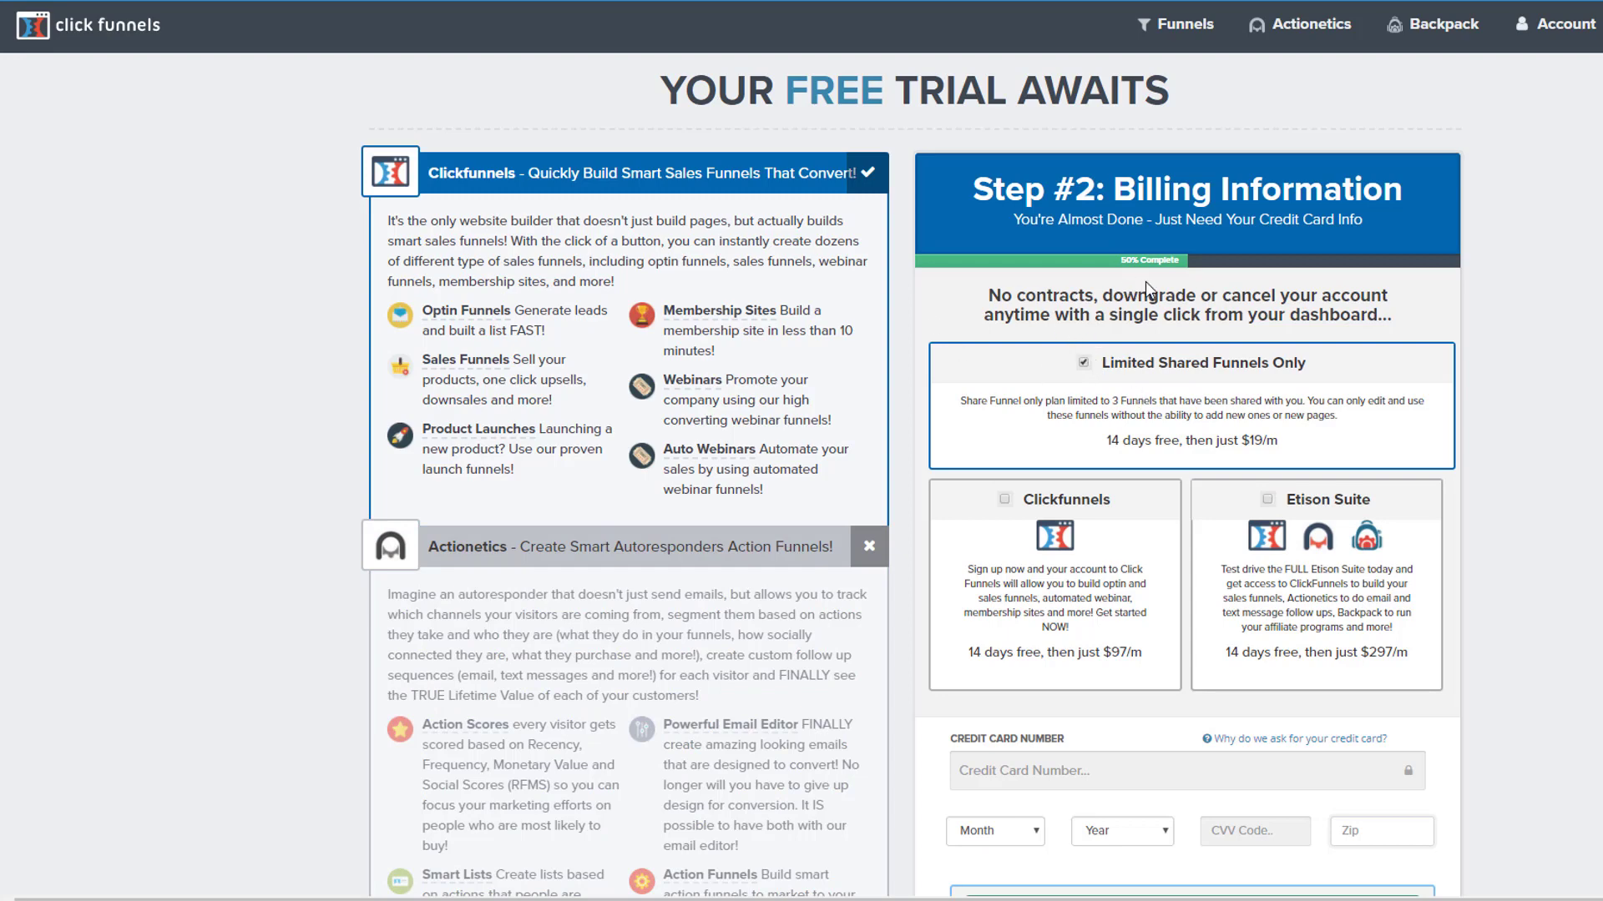
scroll(1146, 282, down, 1)
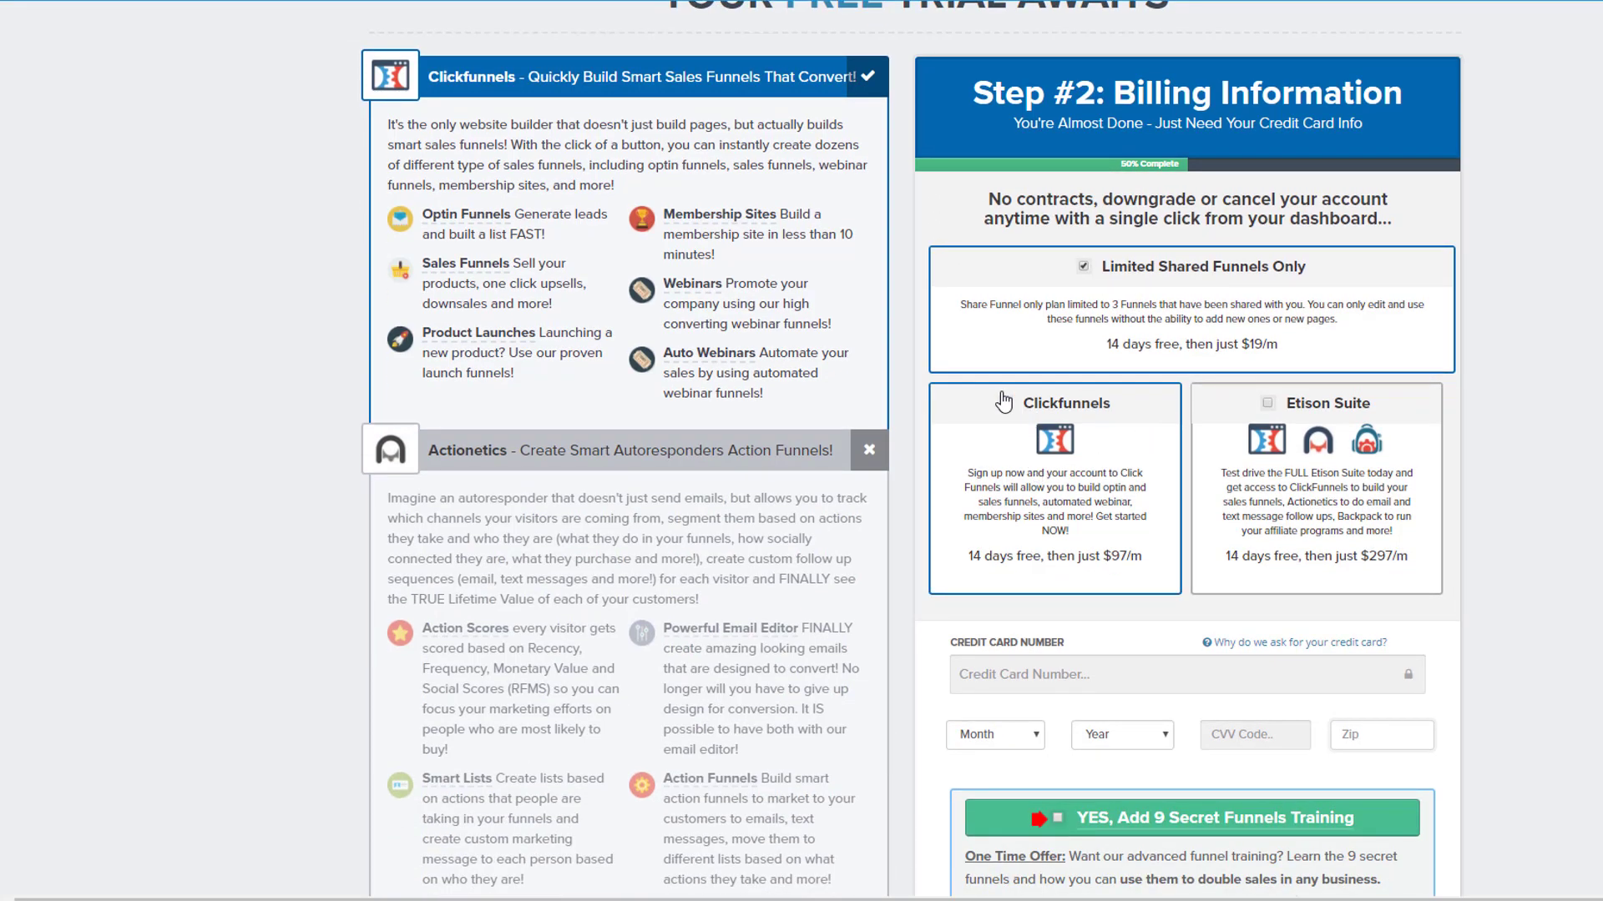
click(1003, 402)
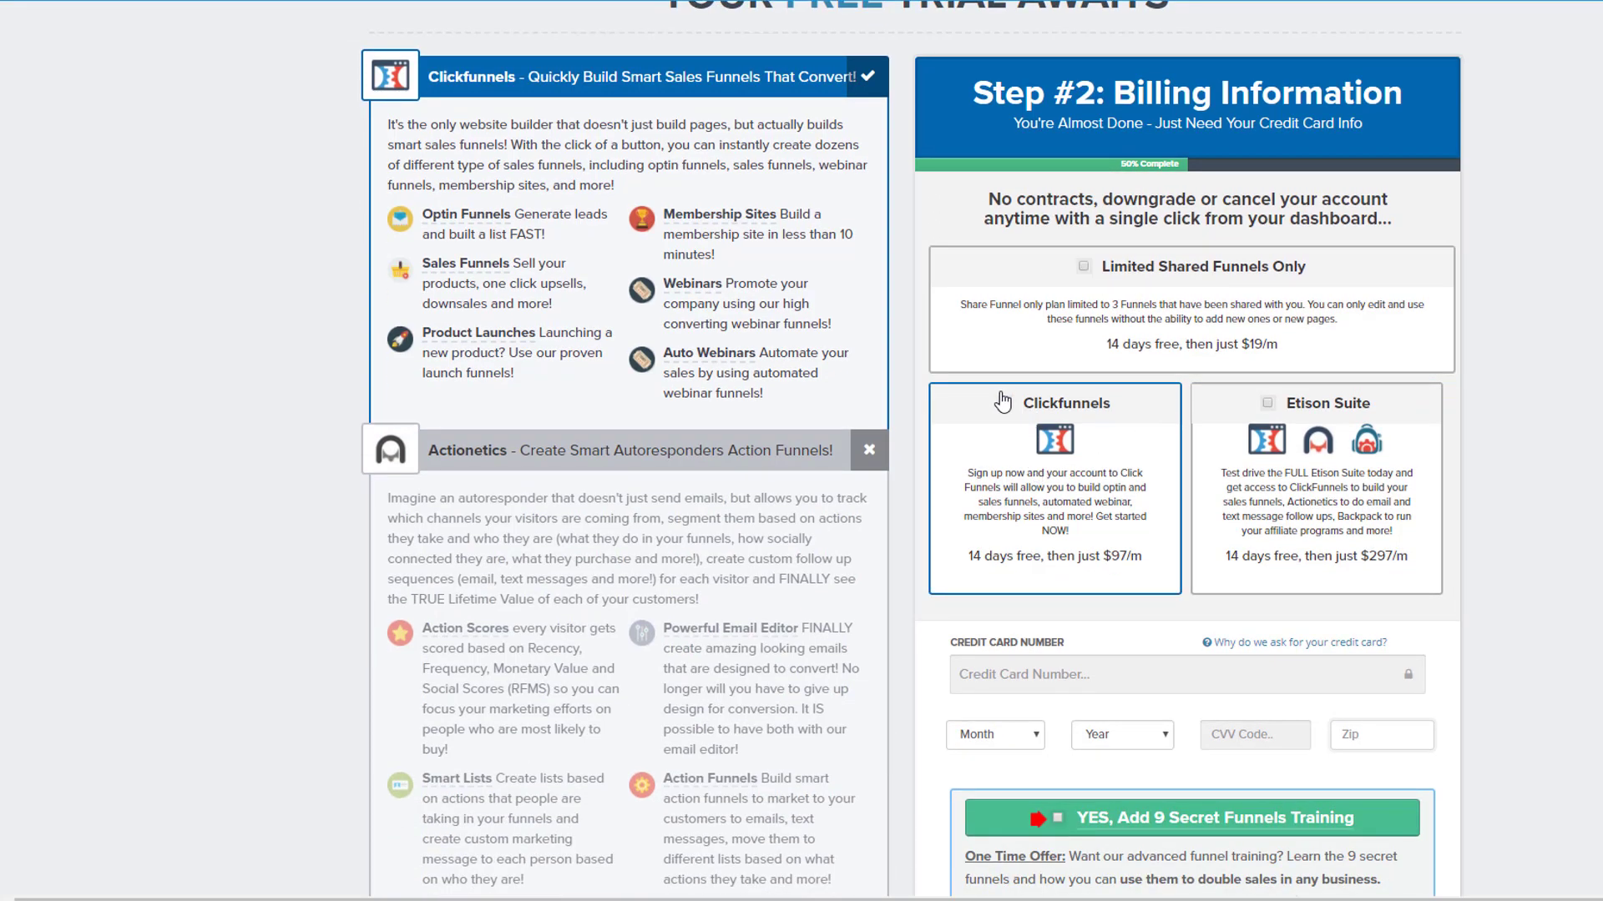
click(1257, 403)
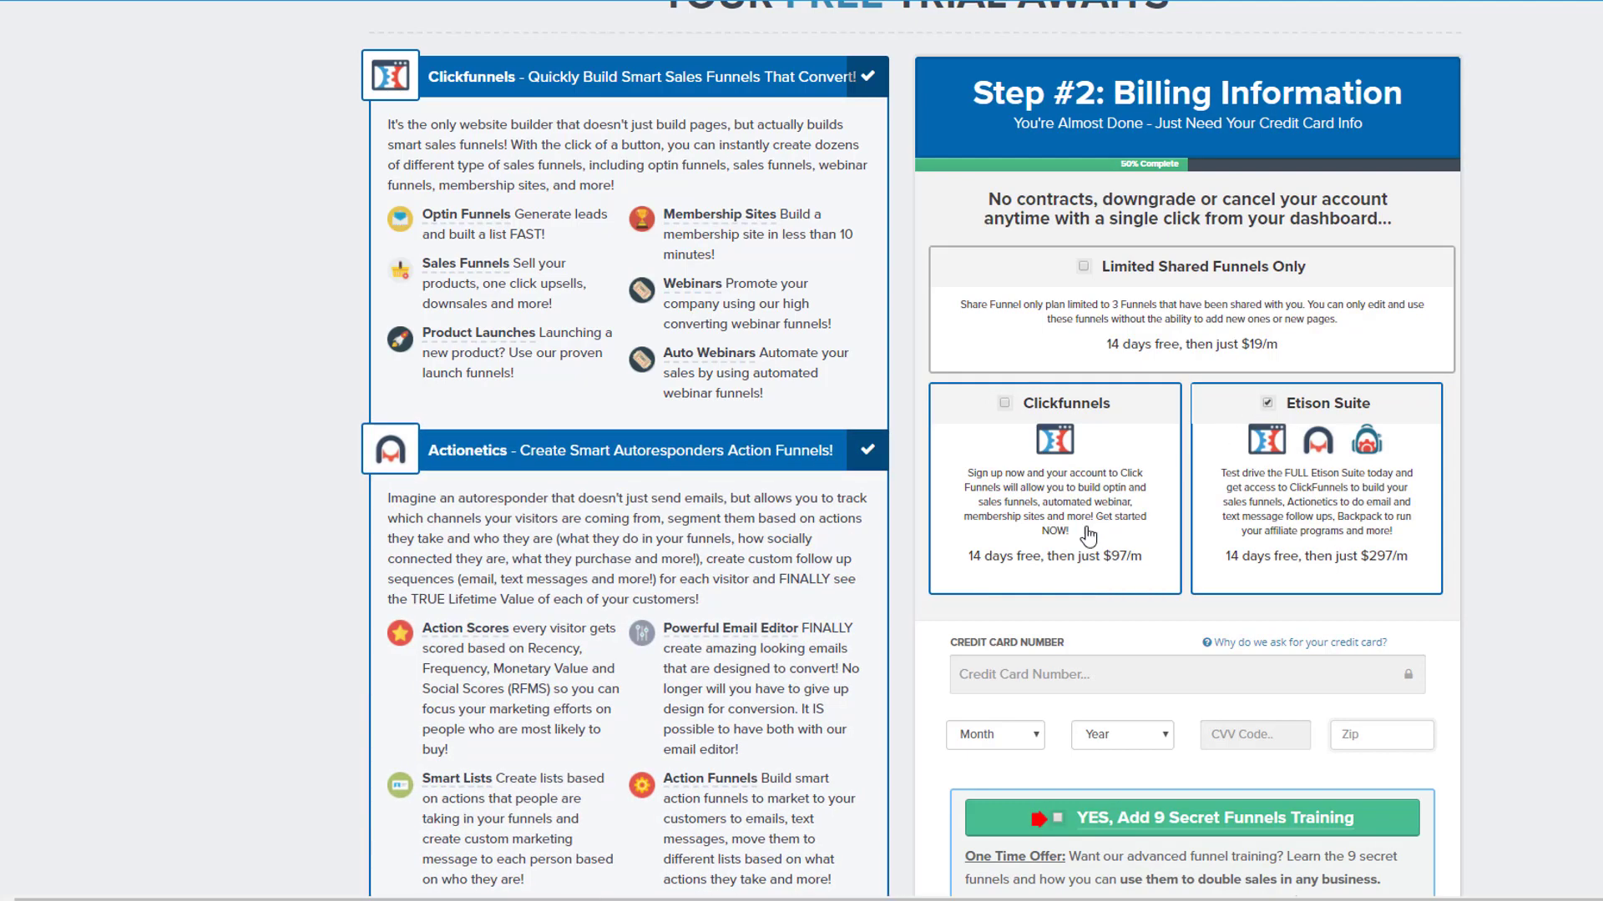
click(1006, 403)
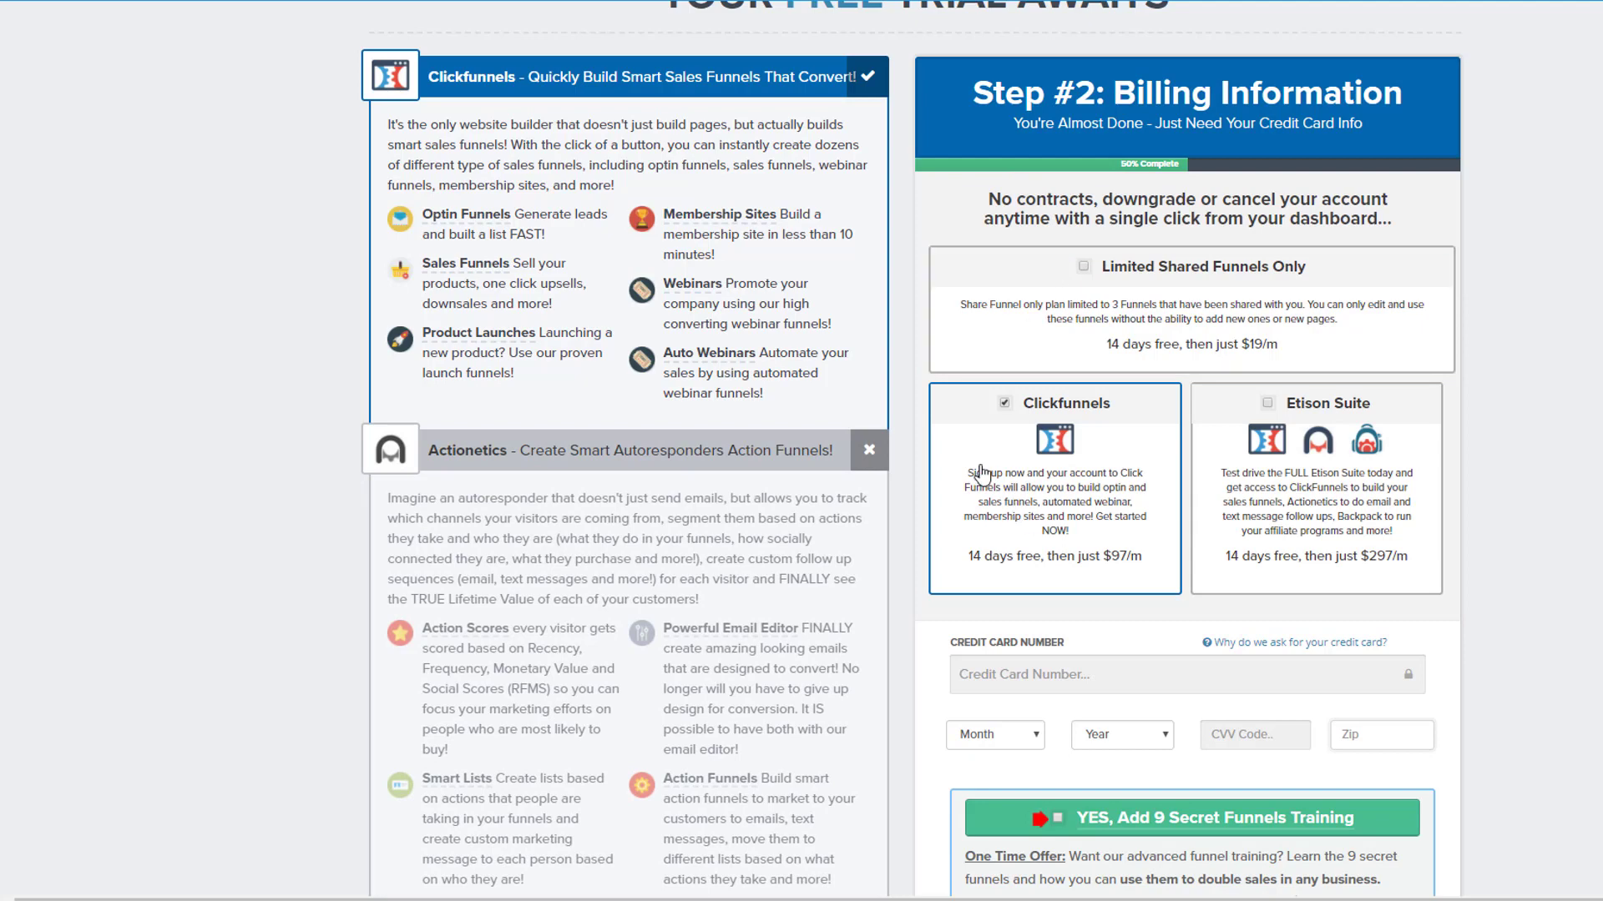
click(1002, 402)
scroll(1315, 464, down, 1)
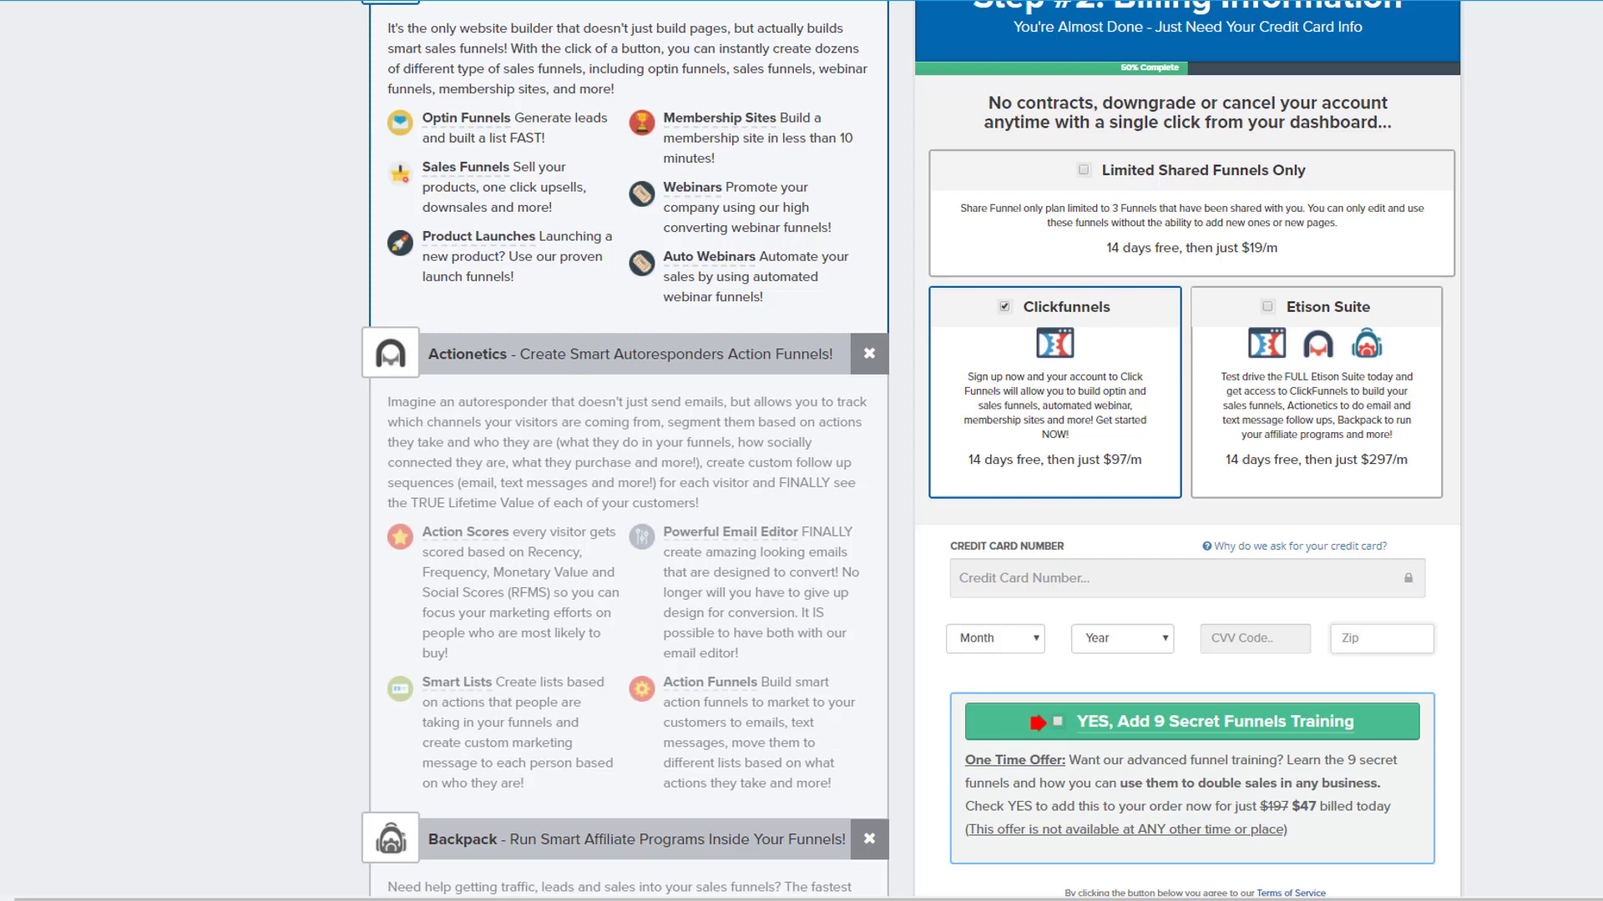
scroll(1247, 345, up, 2)
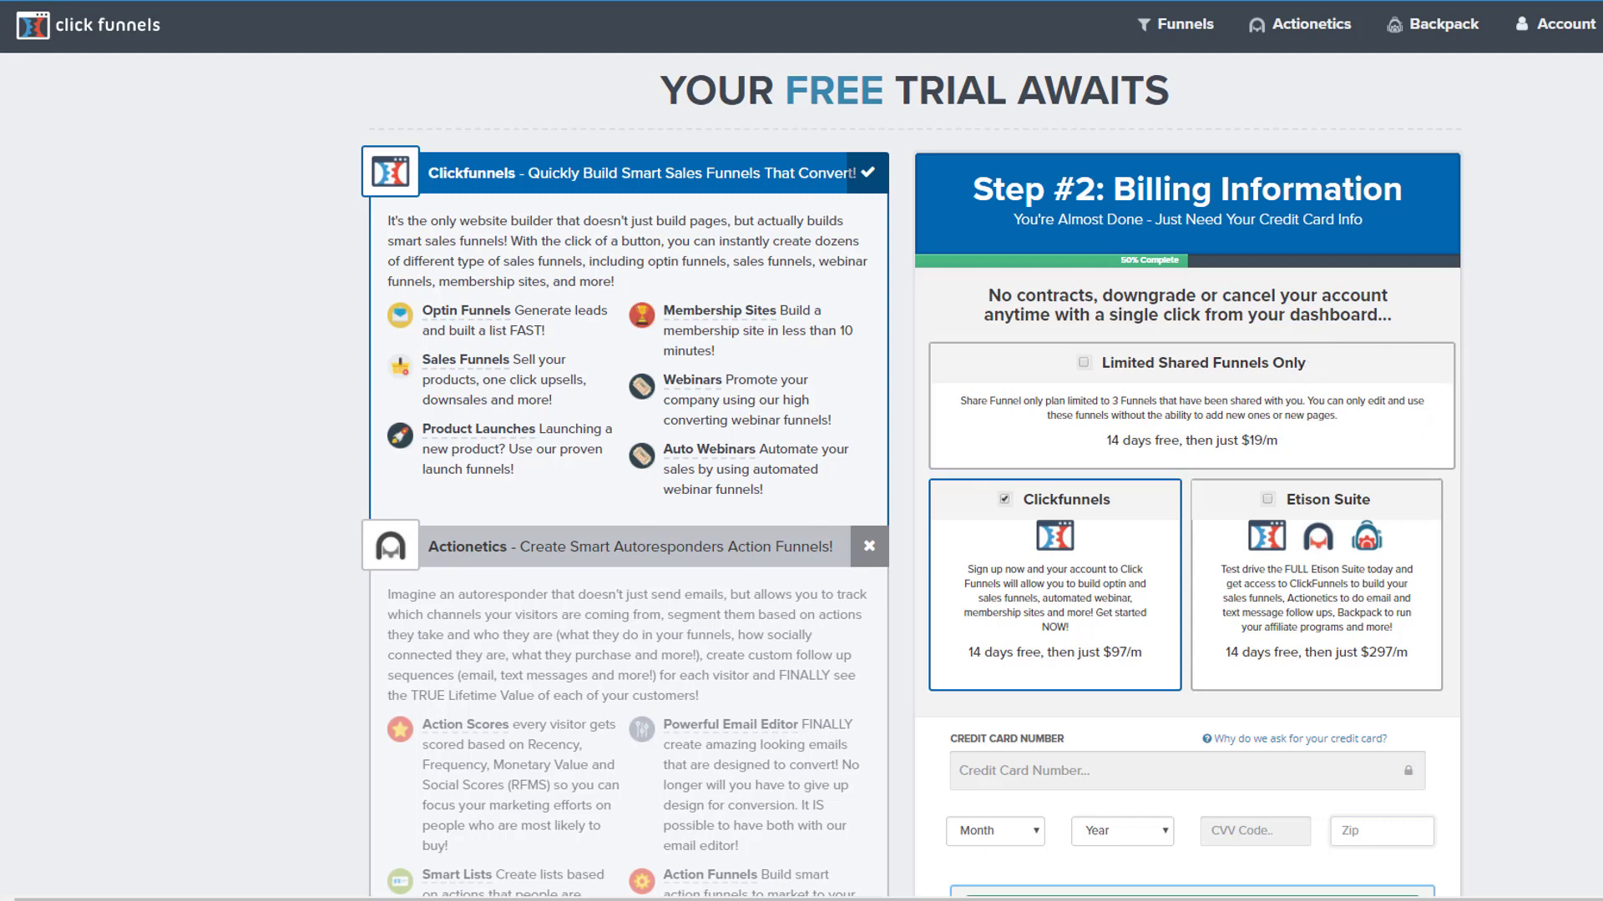
click(1085, 364)
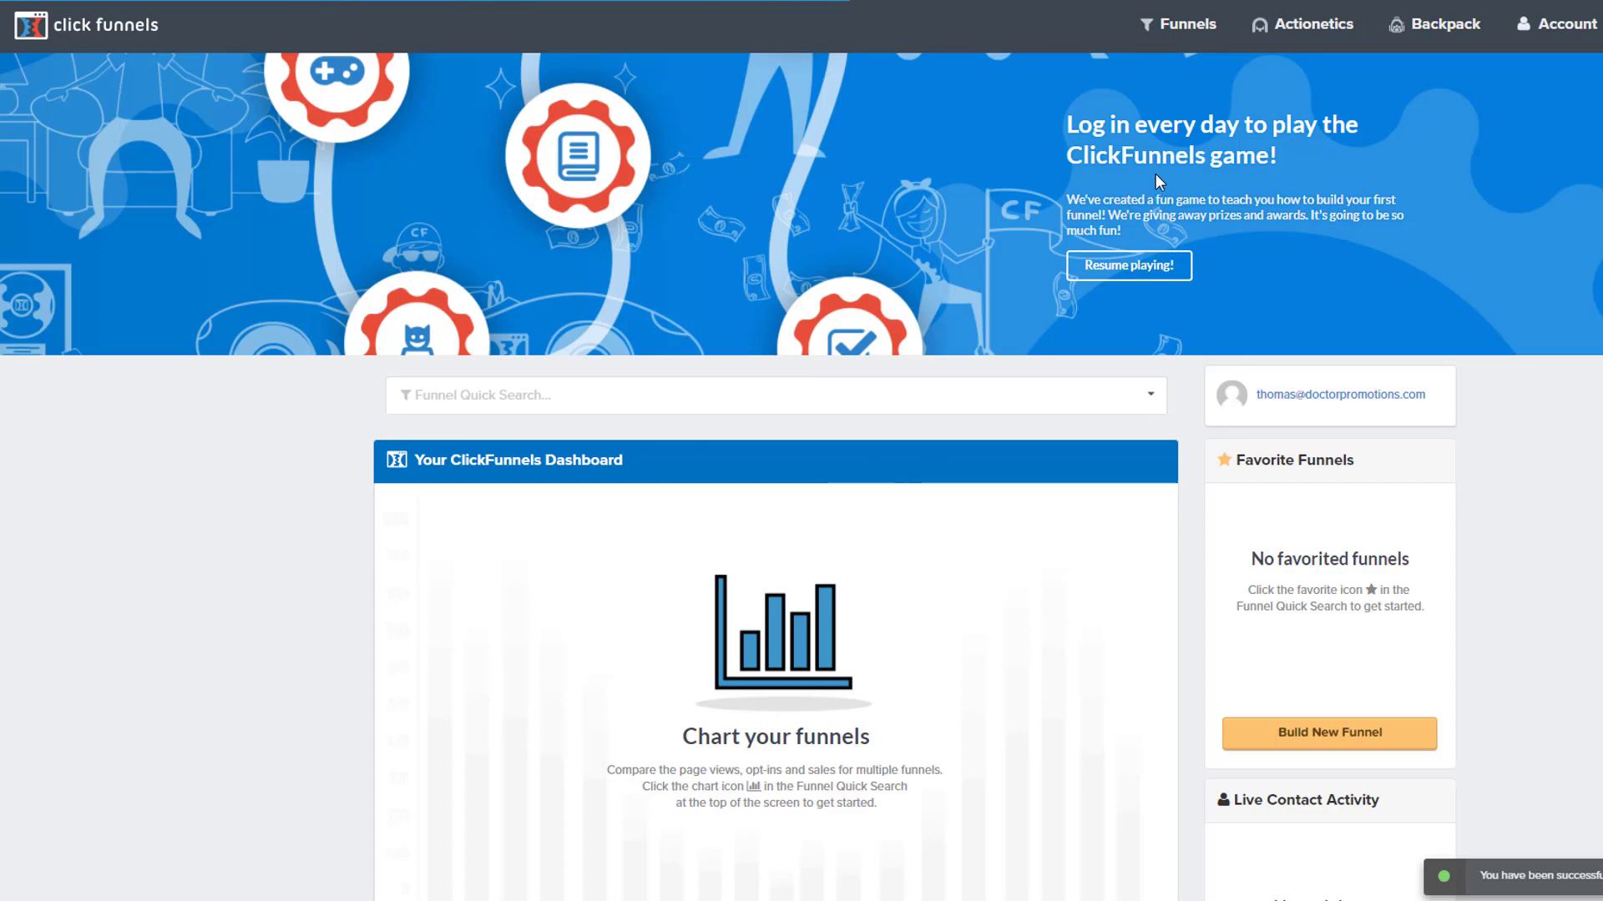
Step: Browse the account's funnels, open the chiropractic example funnel and select the Optin step's page URL
click(1165, 33)
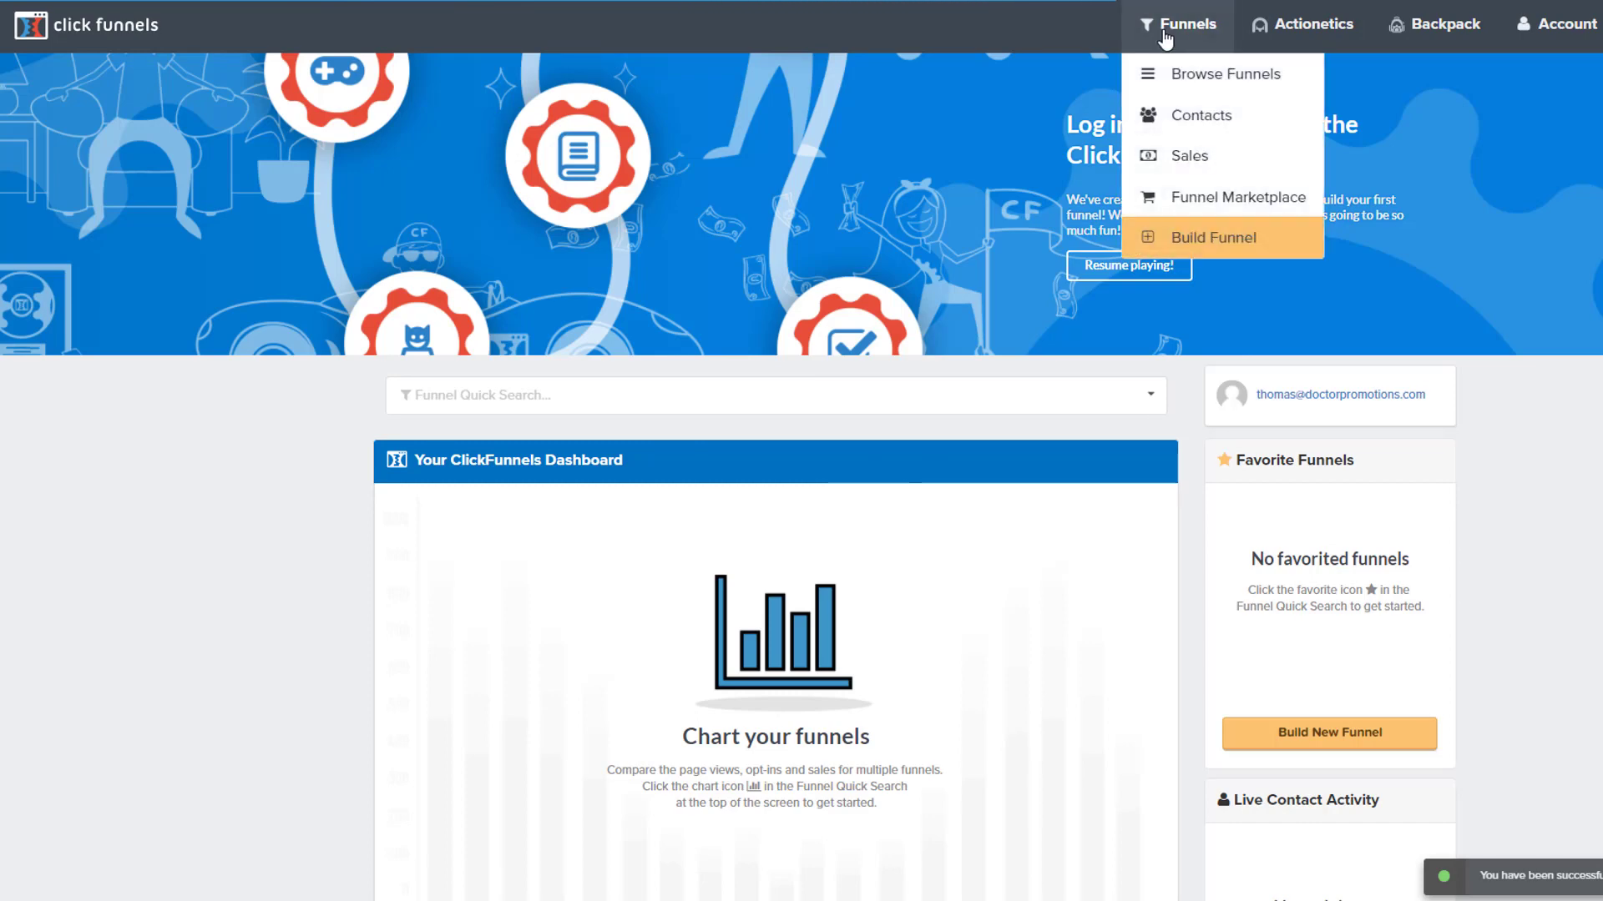
click(1195, 77)
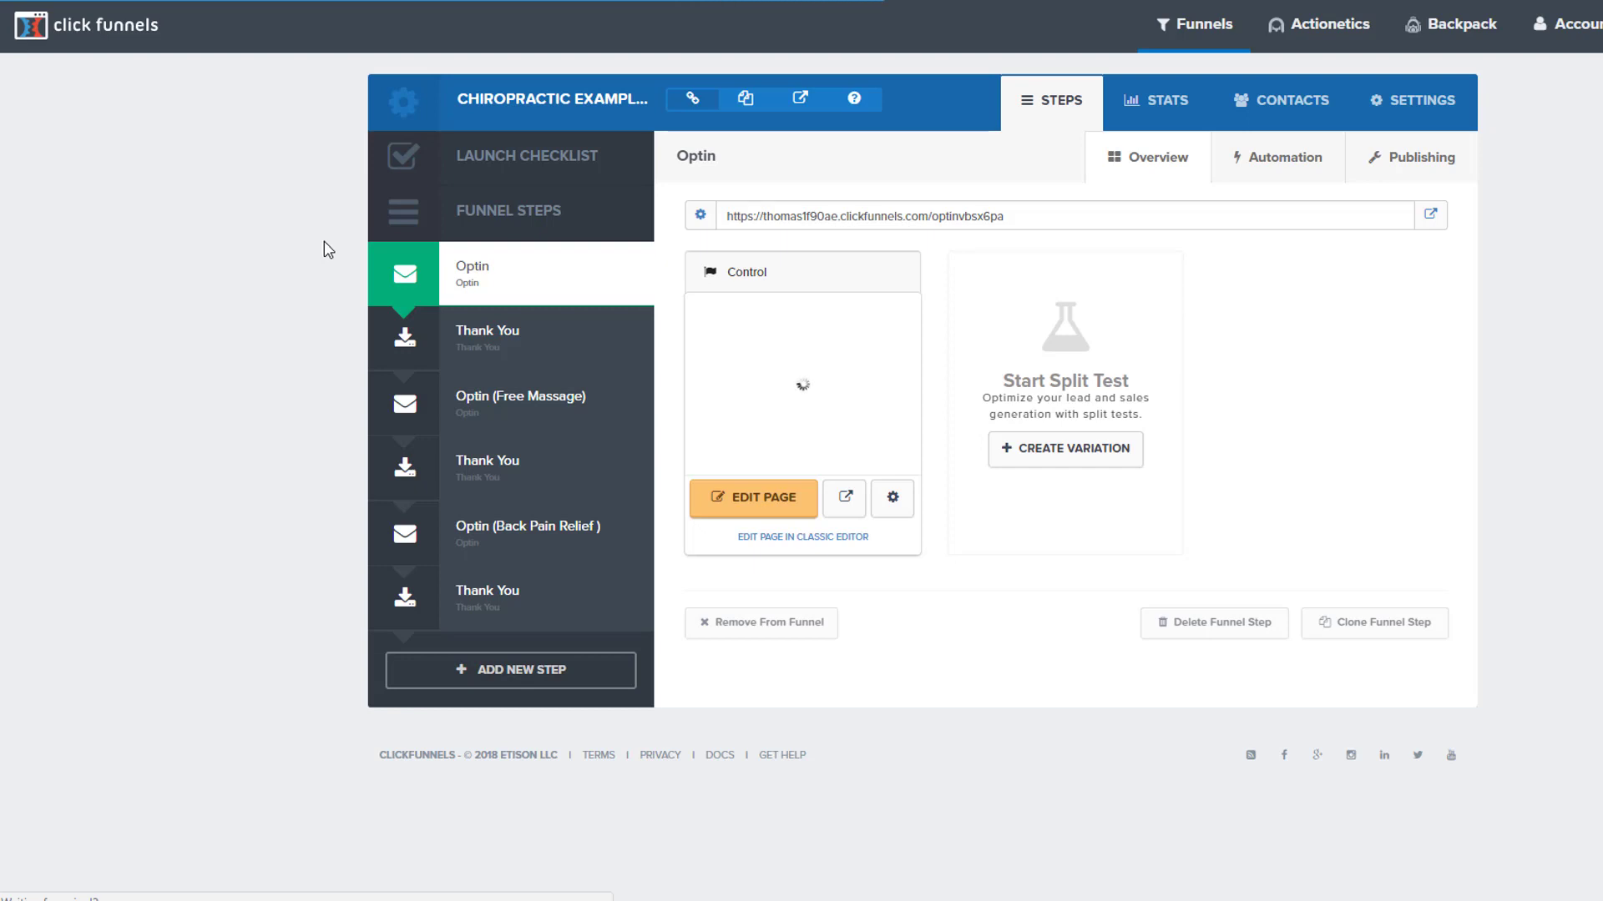
click(860, 219)
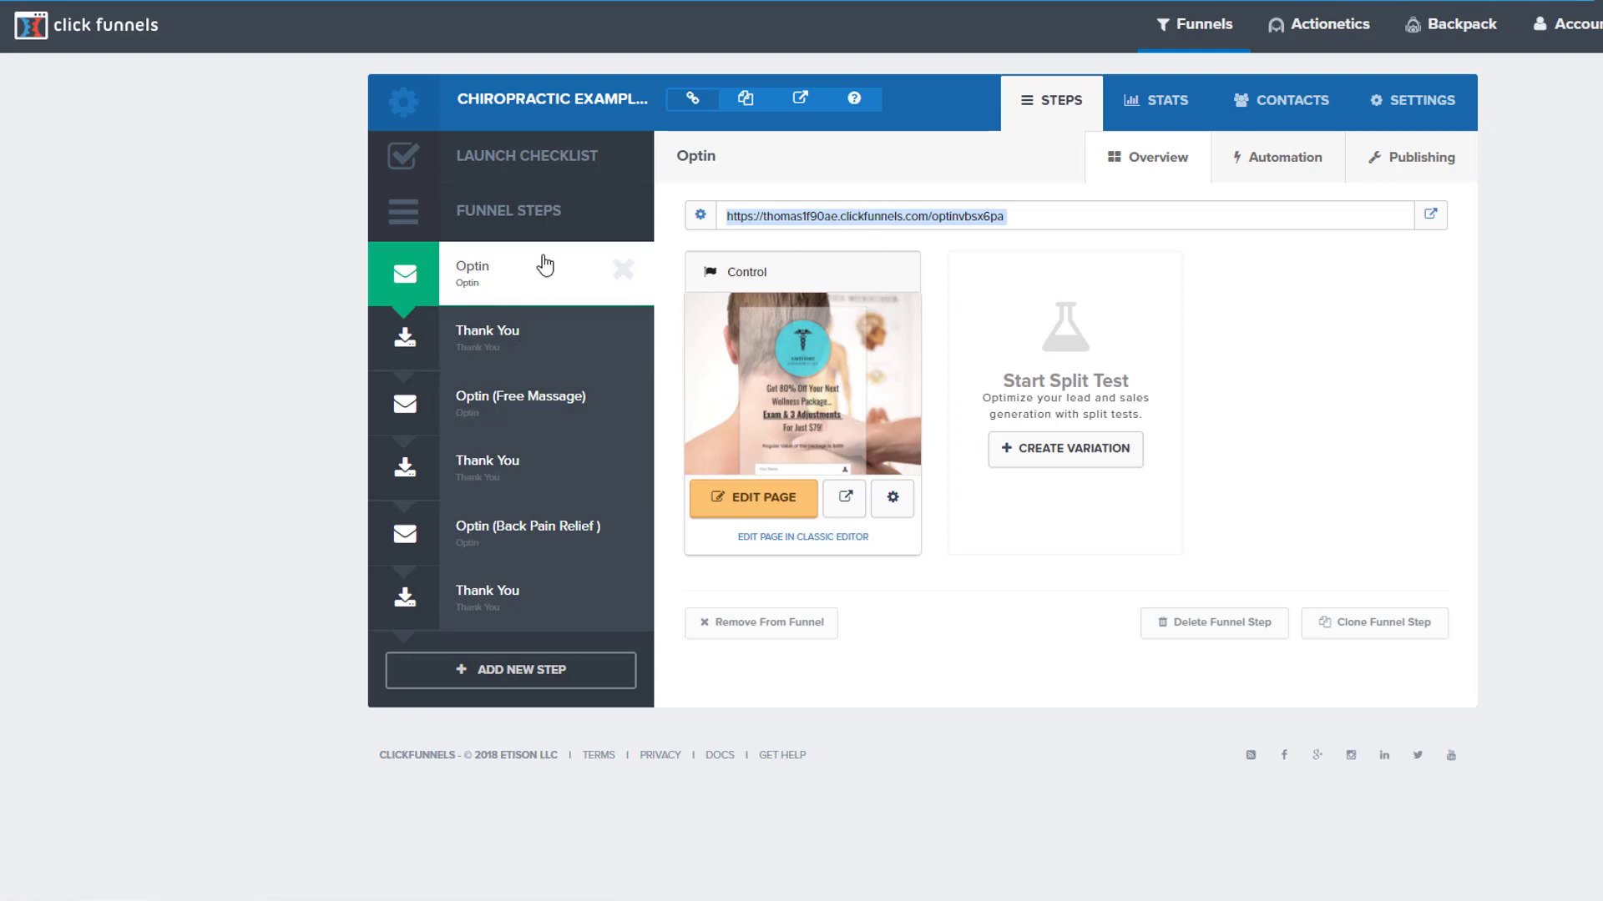
click(499, 404)
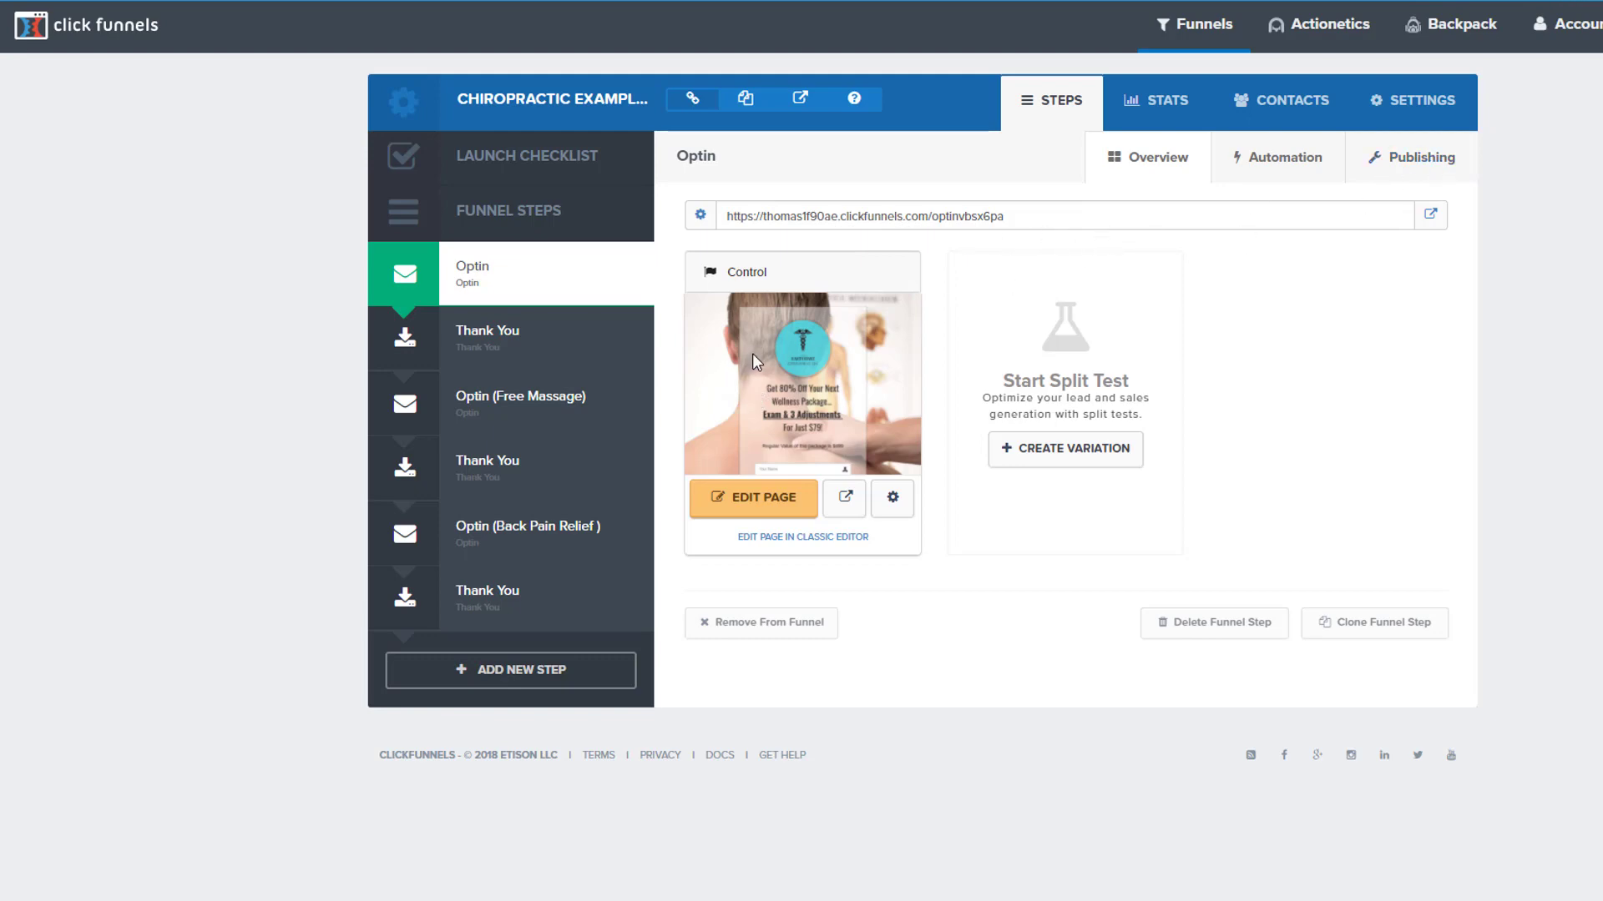
Step: Open the account's domain settings and bring up the options for adding a new domain
click(1596, 28)
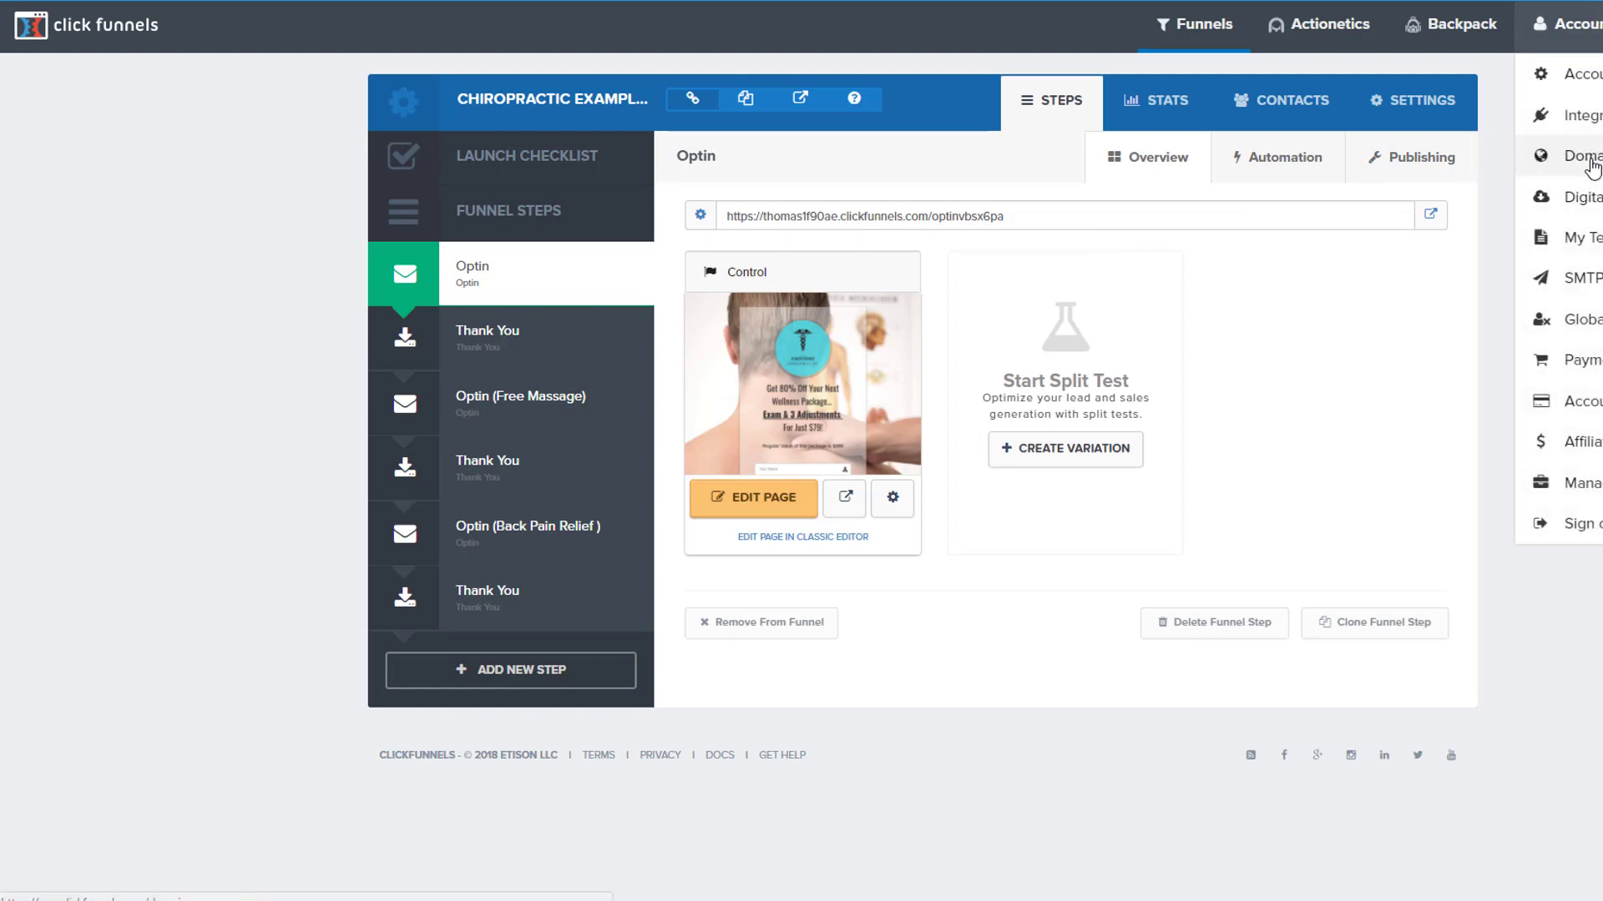
click(1590, 159)
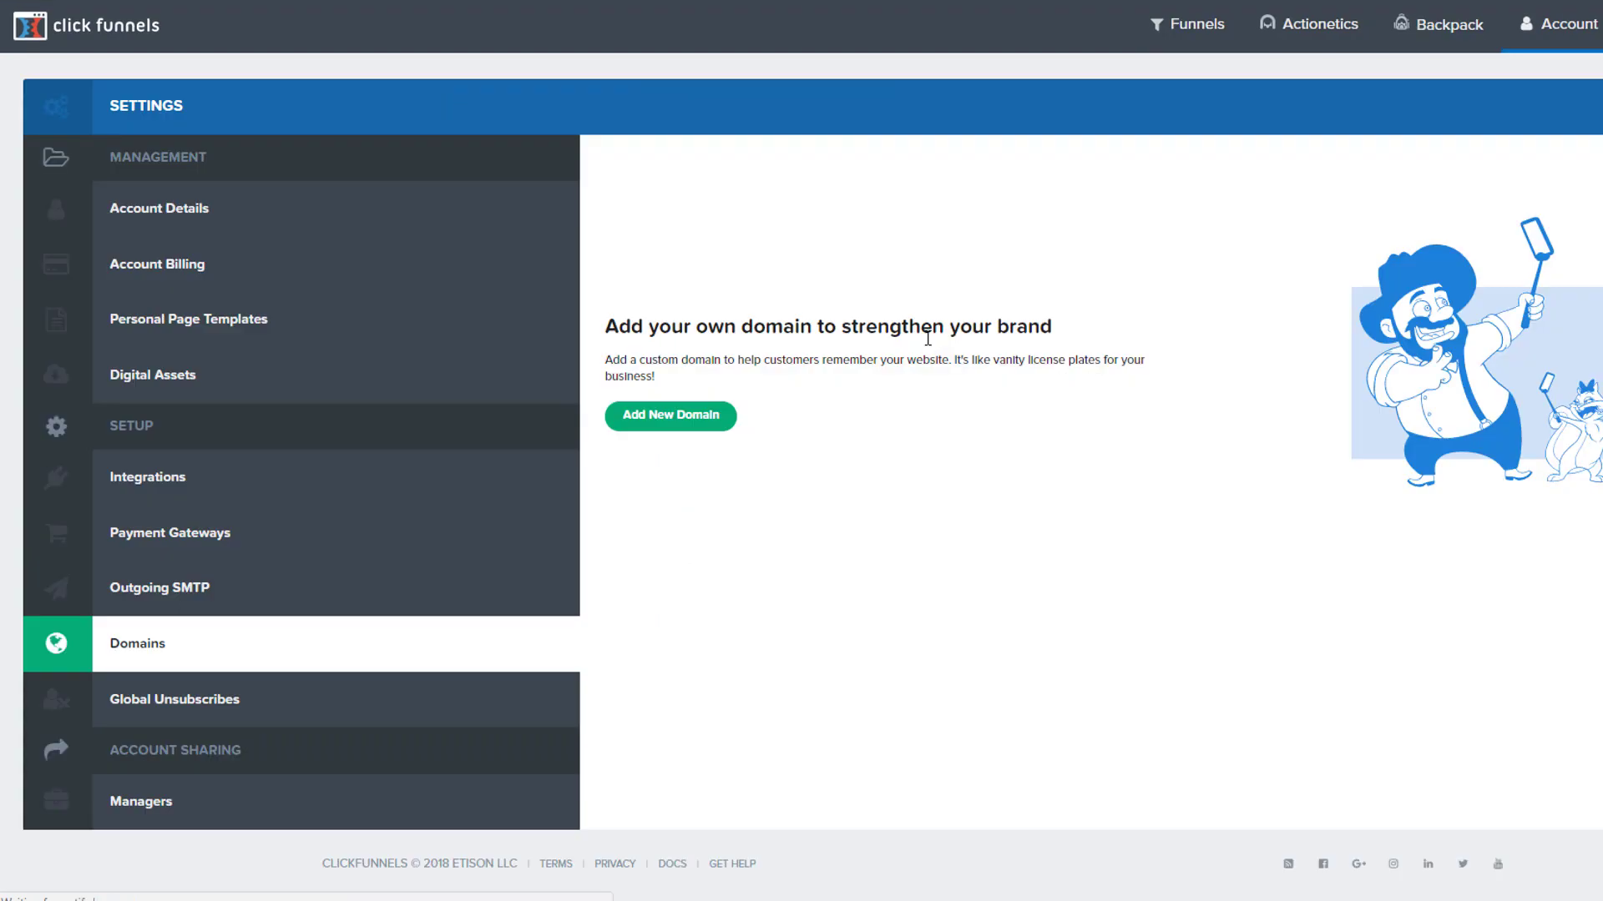
scroll(919, 340, down, 1)
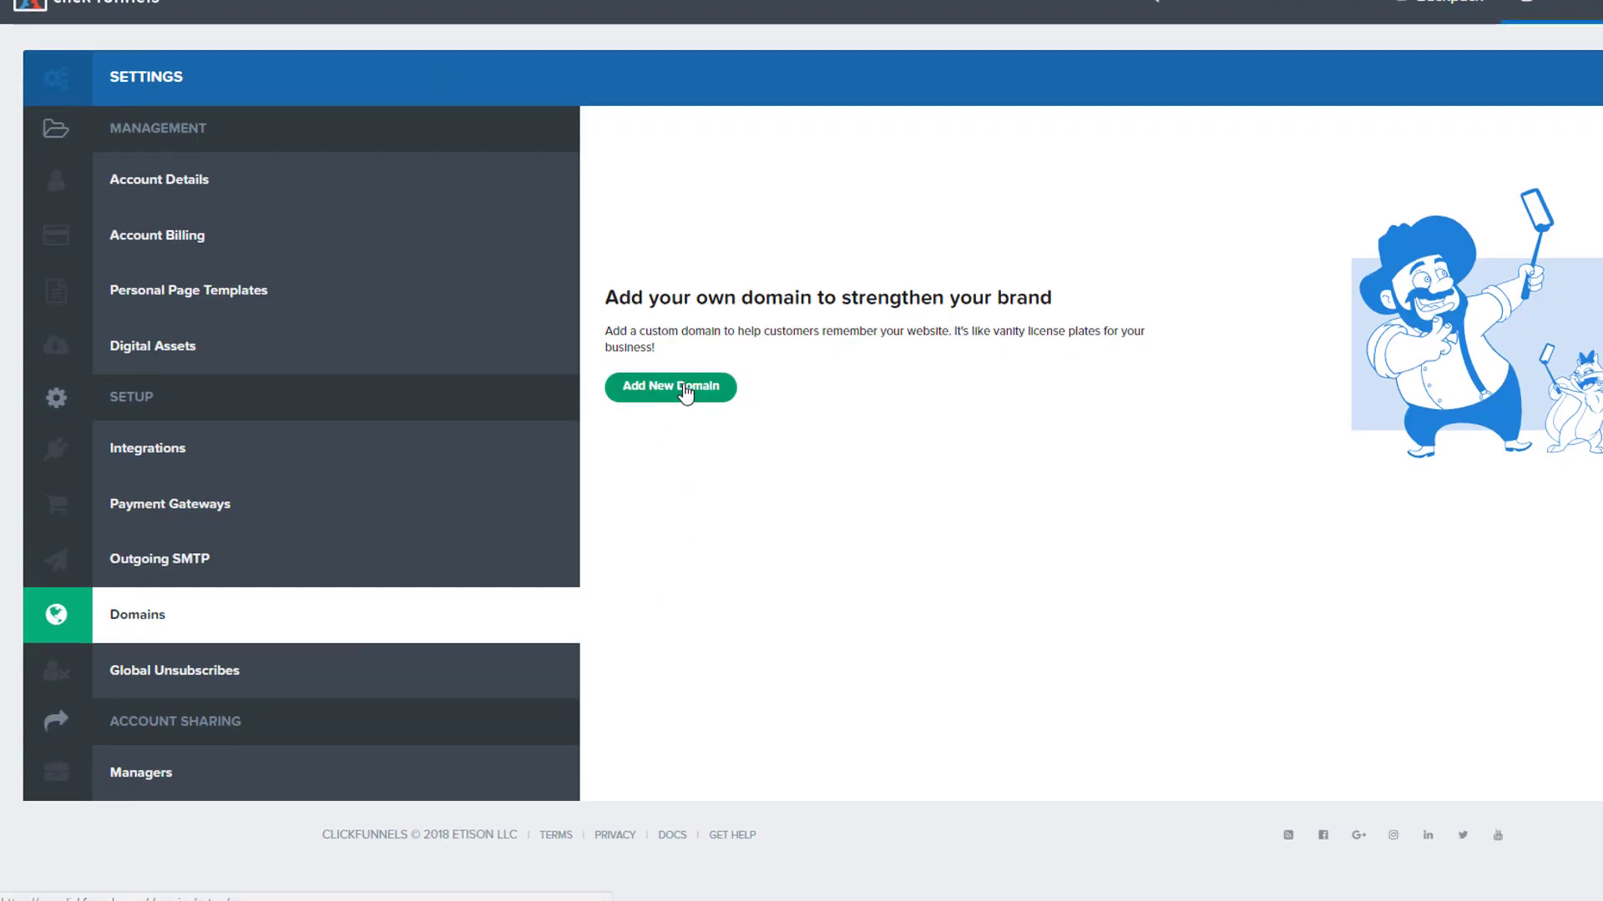
click(610, 402)
scroll(734, 418, down, 1)
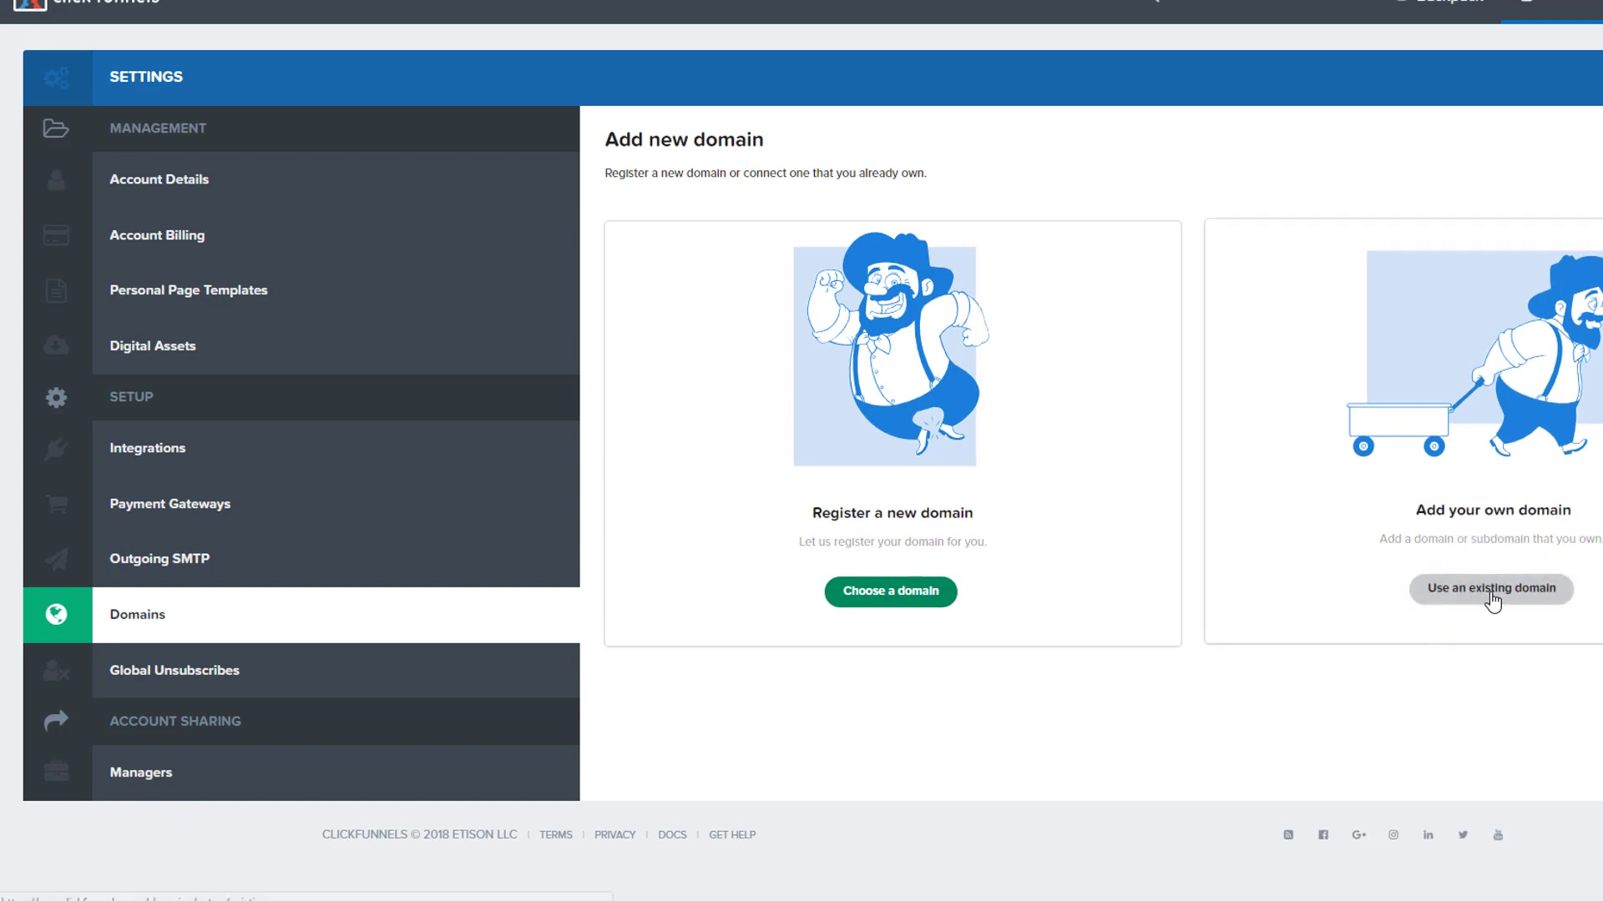
Step: Choose to register a new domain and open the search for available domains
click(899, 595)
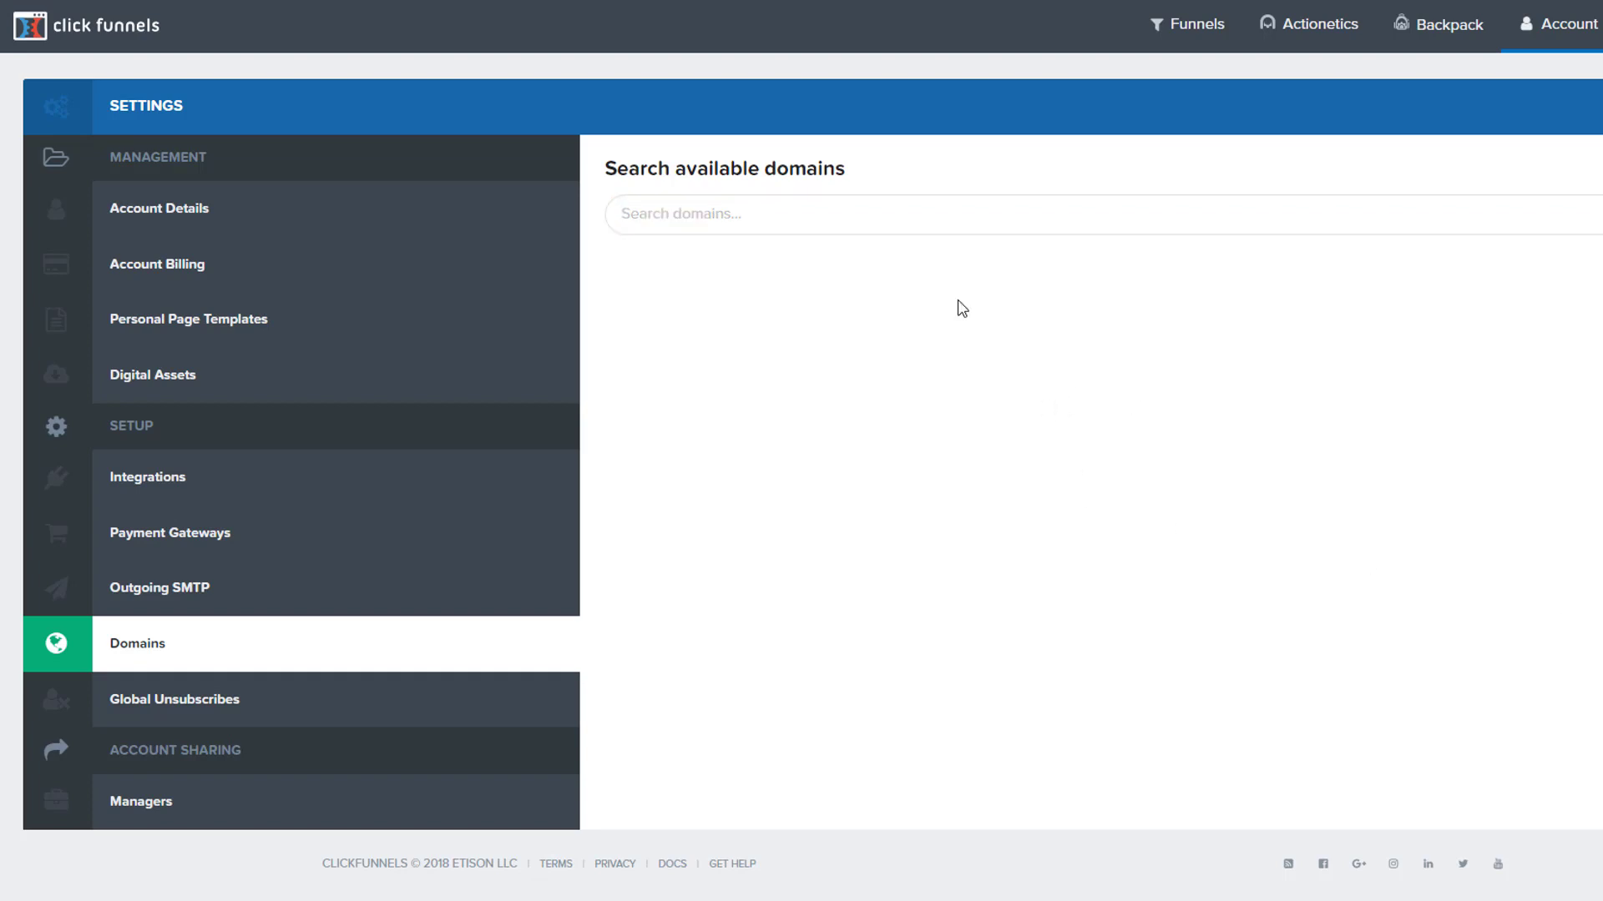
click(818, 207)
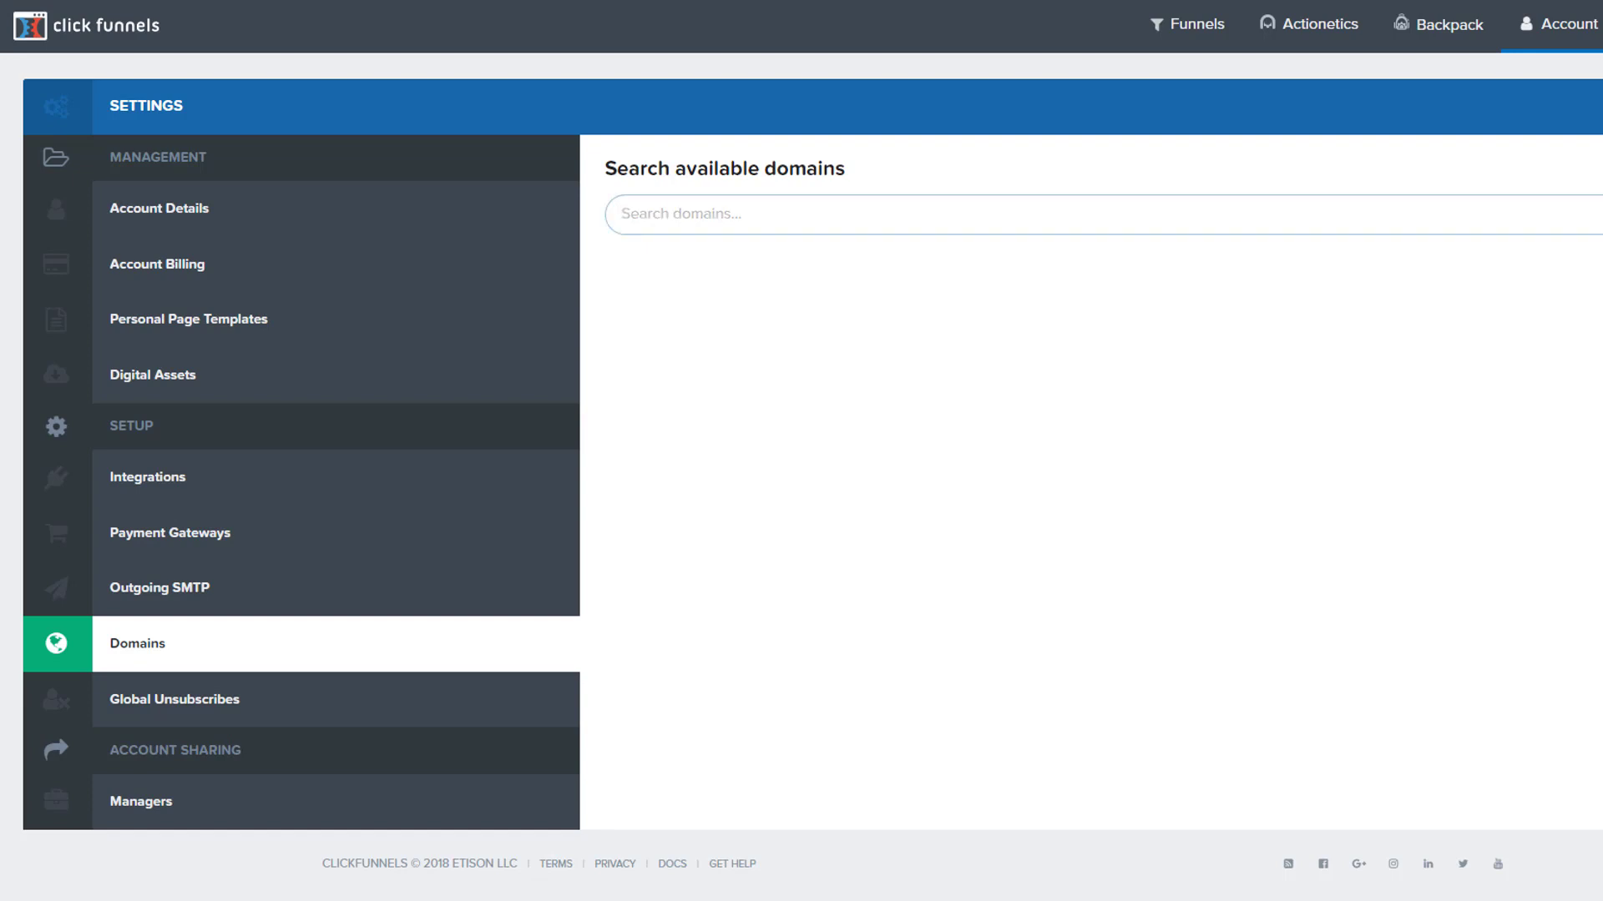
click(1251, 601)
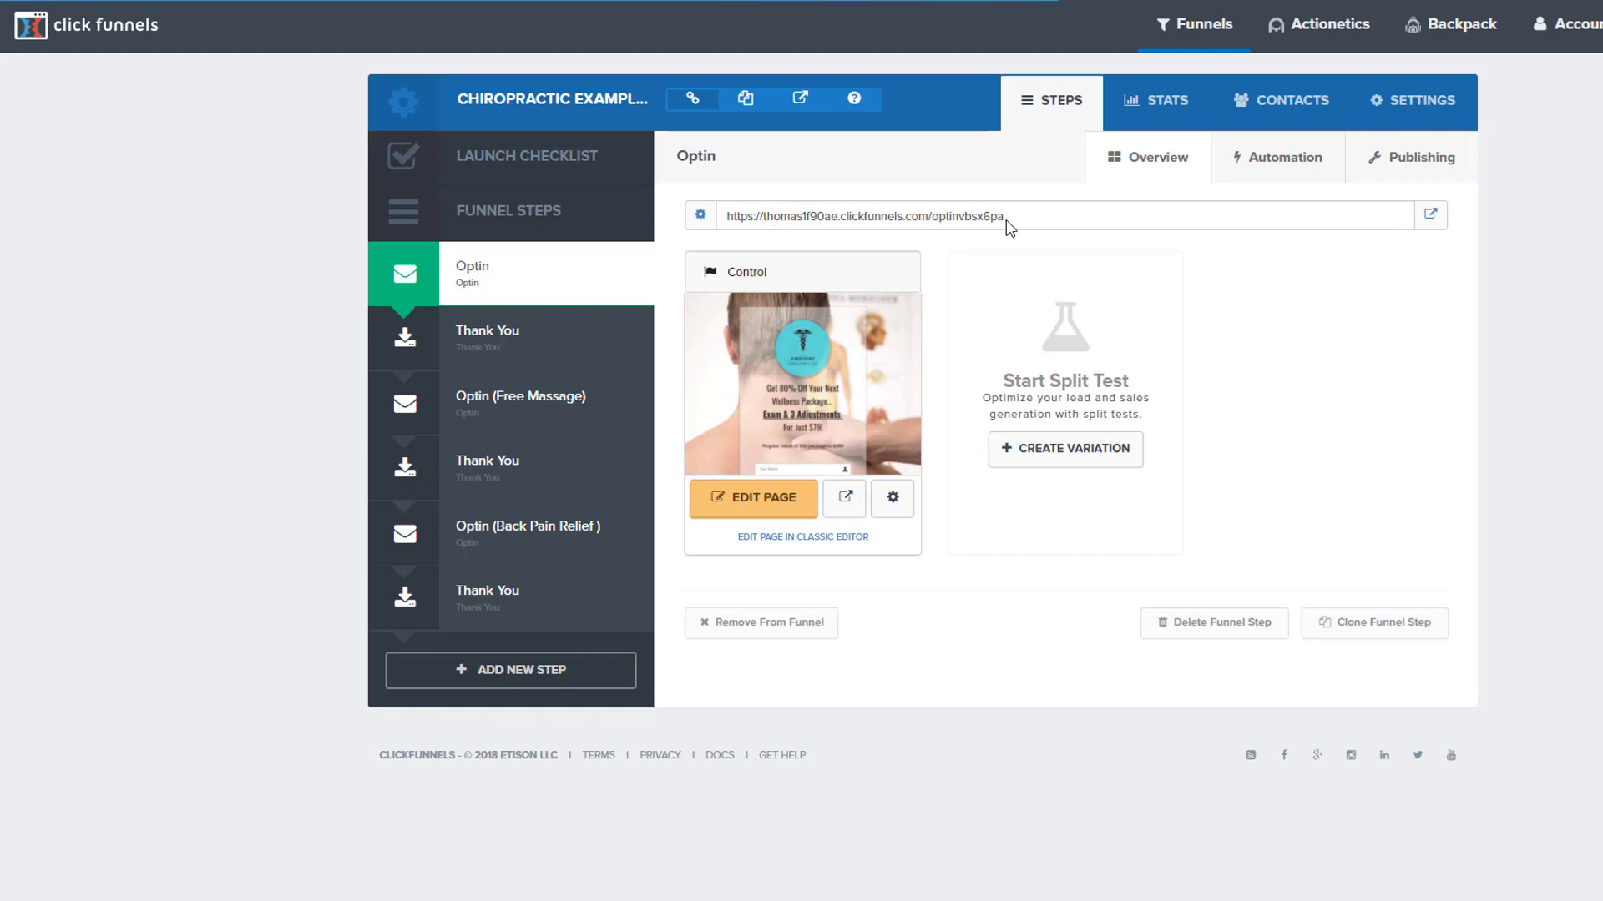
Step: Open the Optin step's publishing settings, select its path for inspection, and return to the step's overview
click(701, 217)
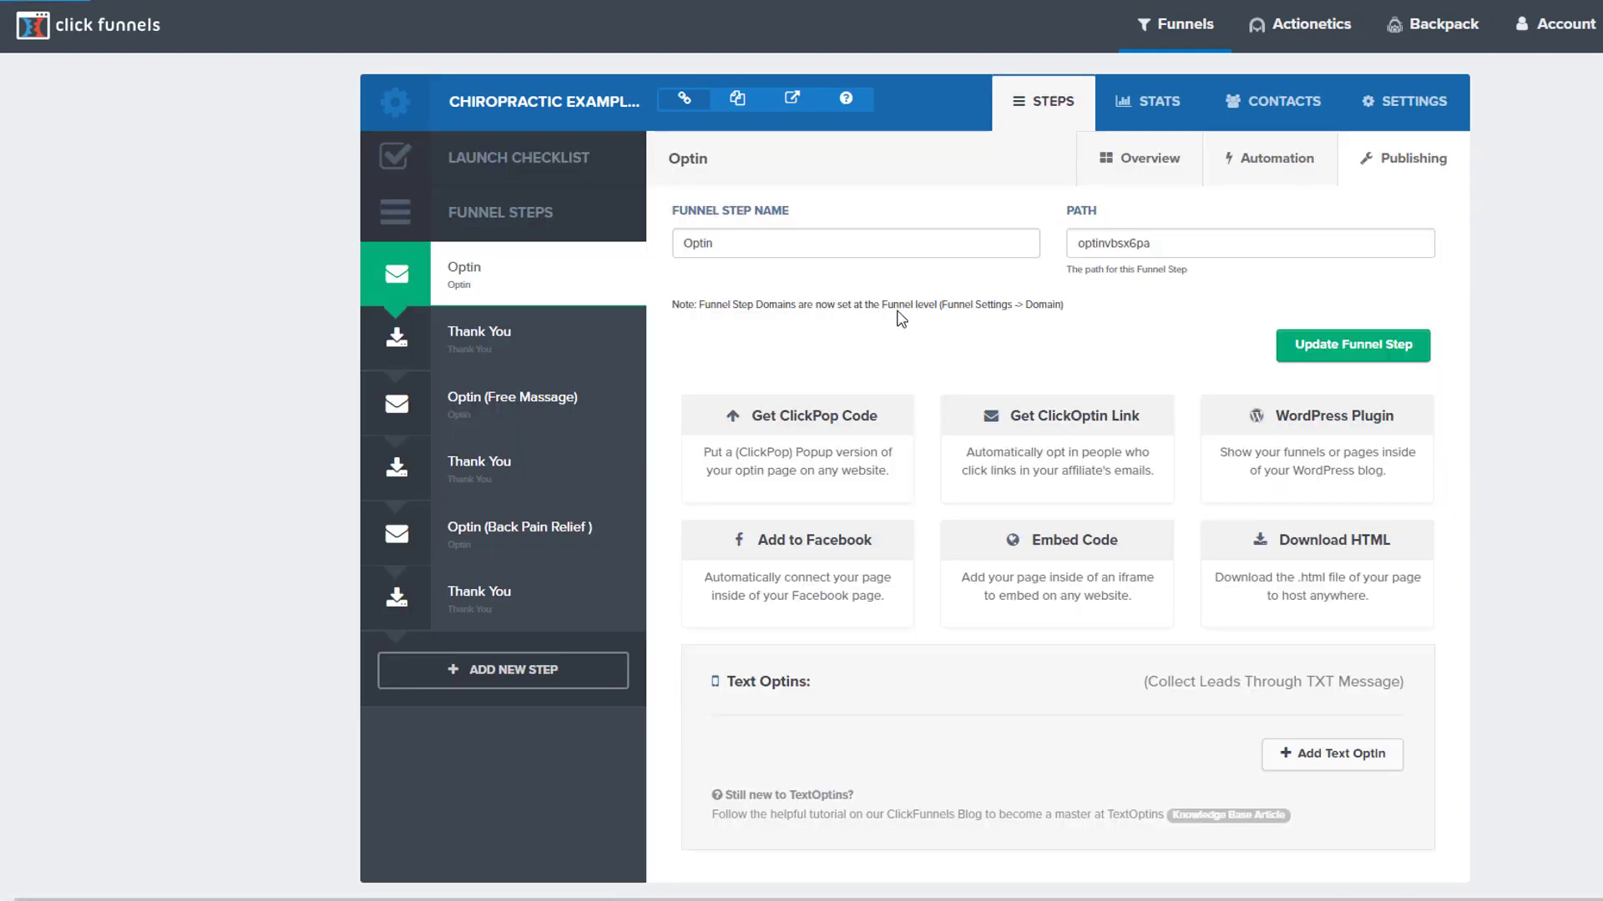
click(1106, 240)
double_click(1107, 242)
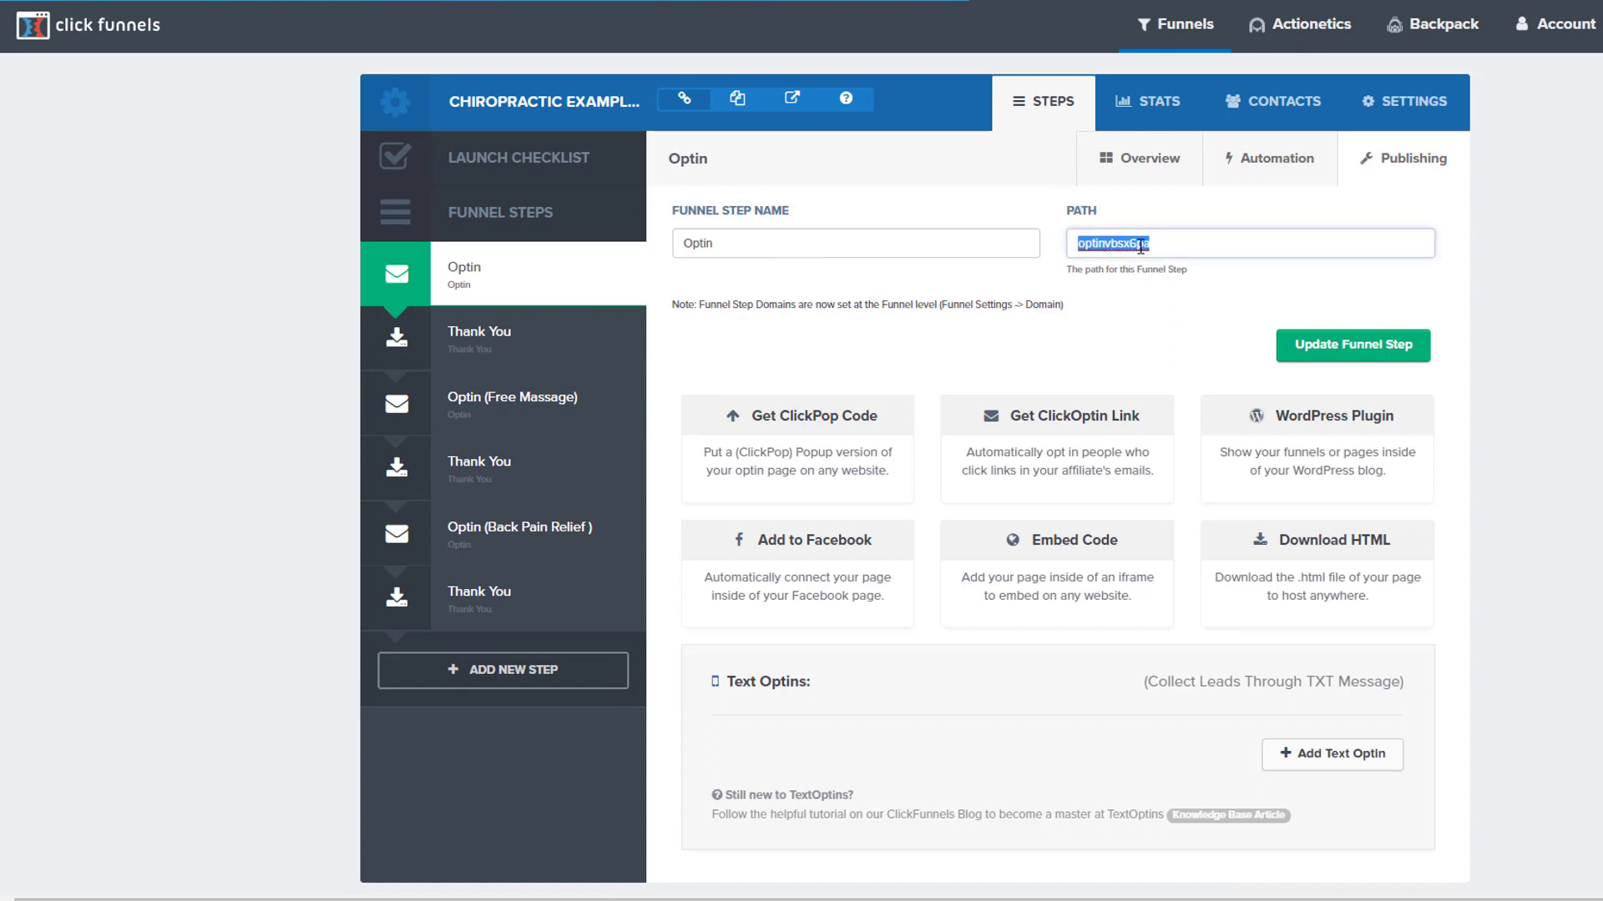
click(504, 280)
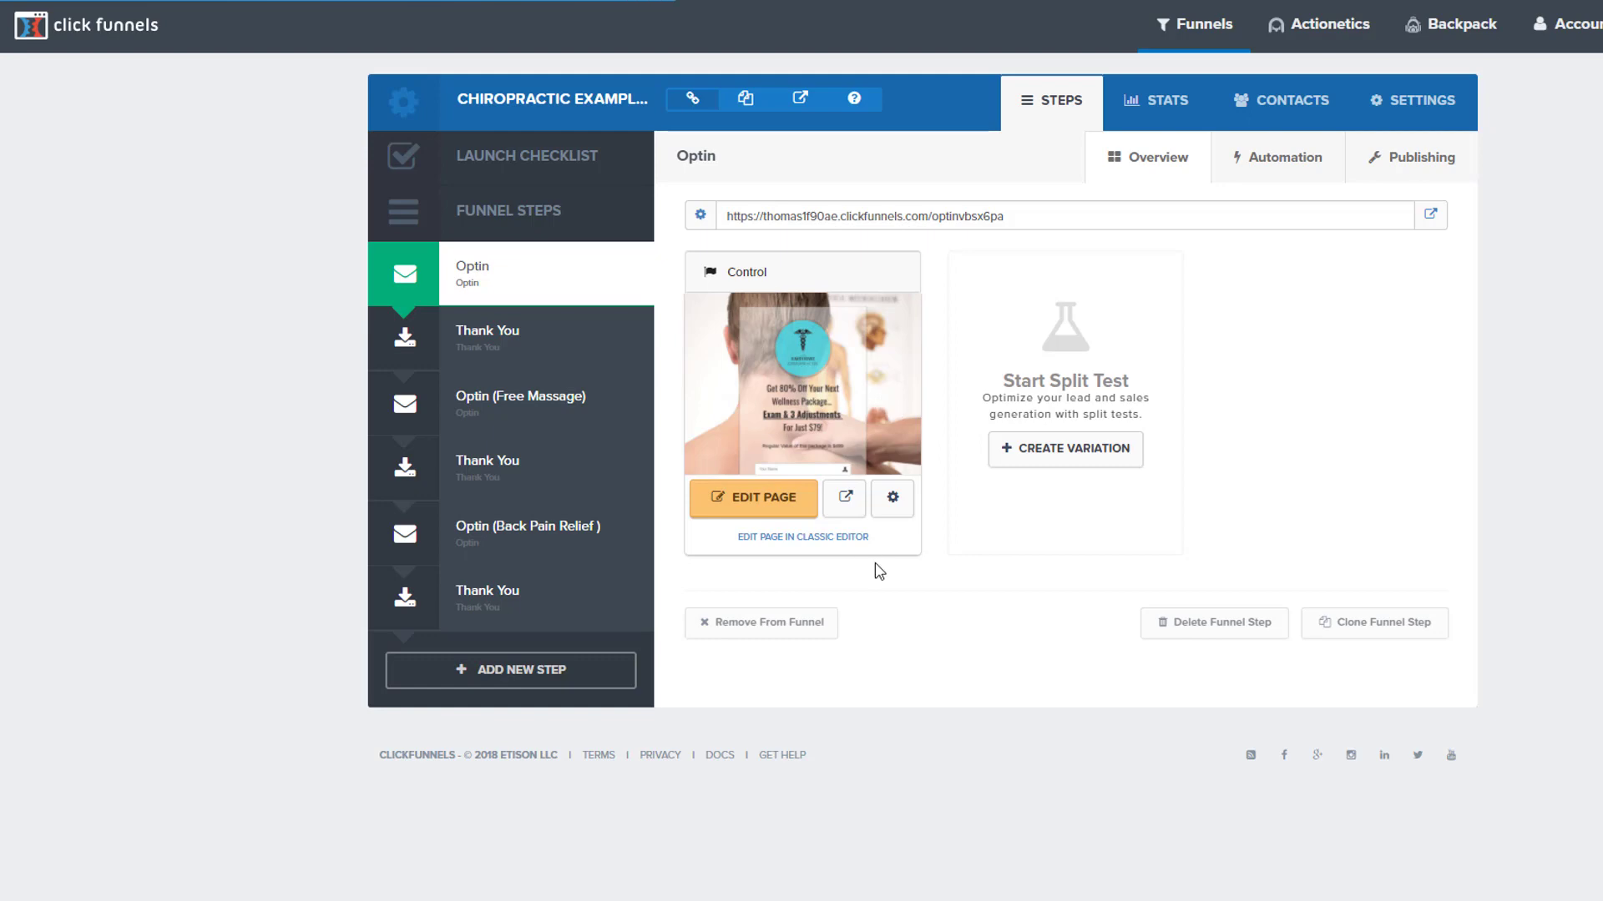
Step: Create a split test variation of the Optin page by duplicating it, and compare the control and variation
click(1074, 458)
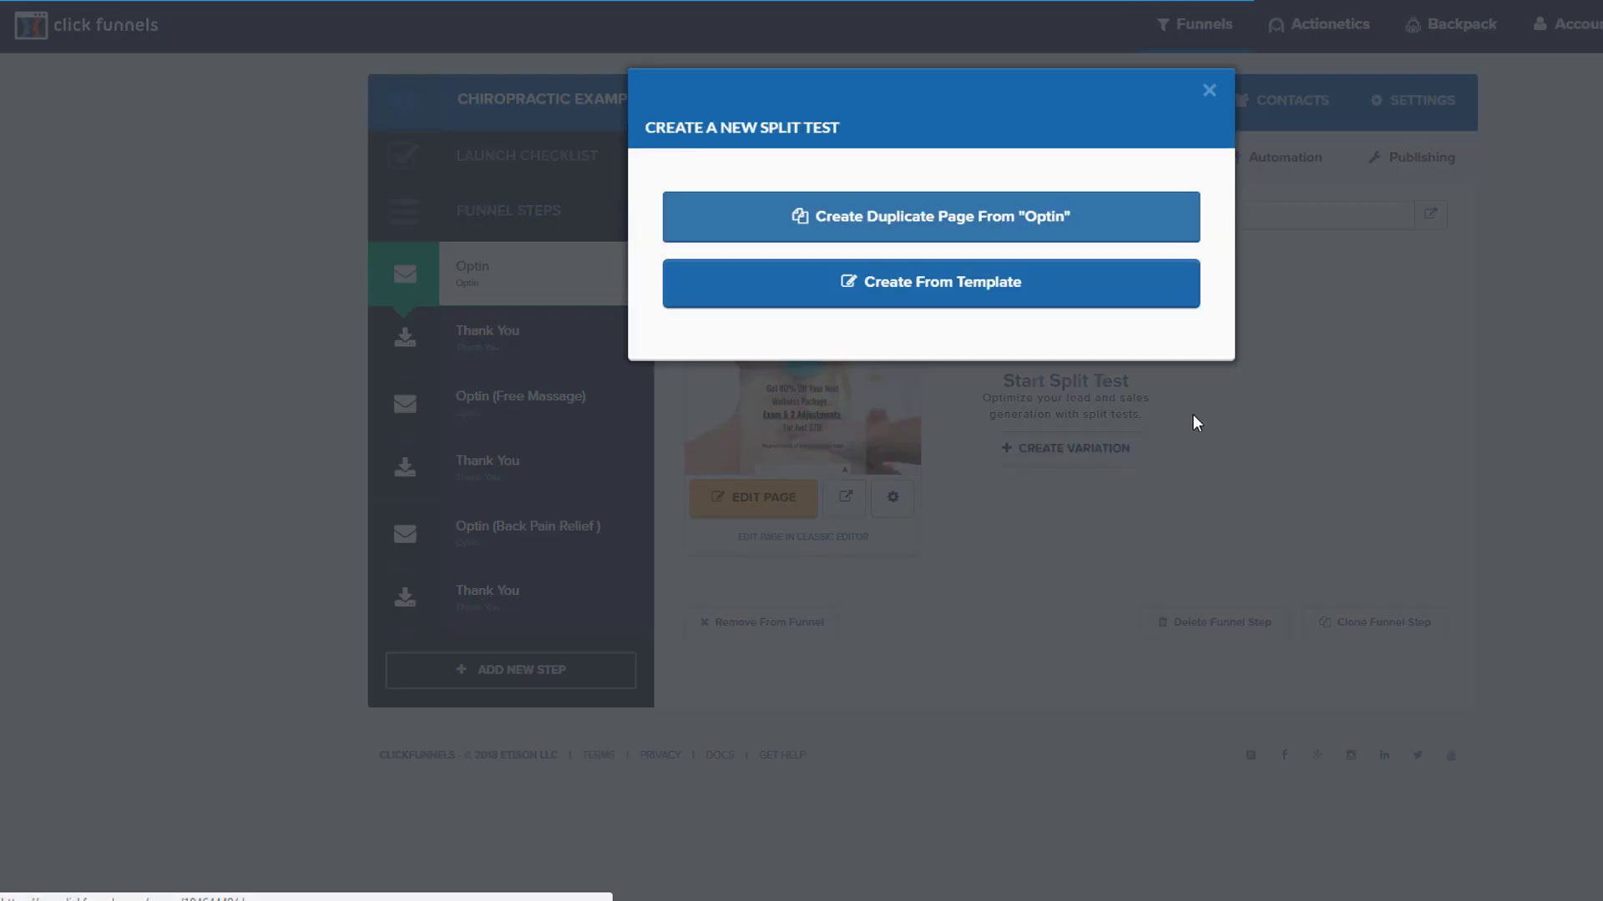
click(1037, 224)
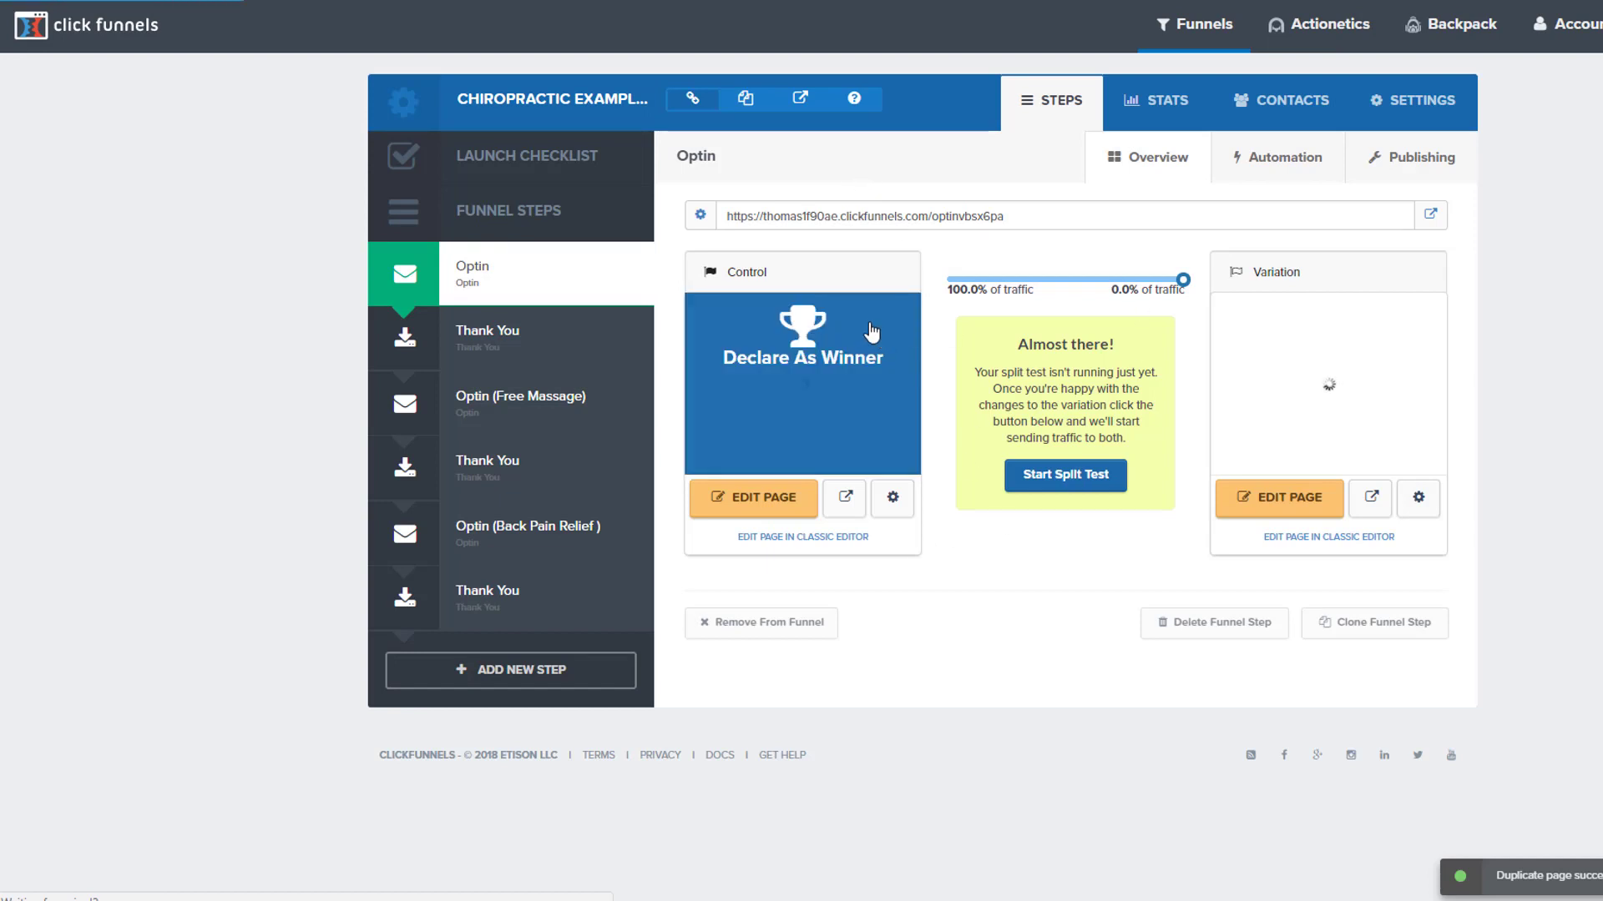
triple_click(882, 216)
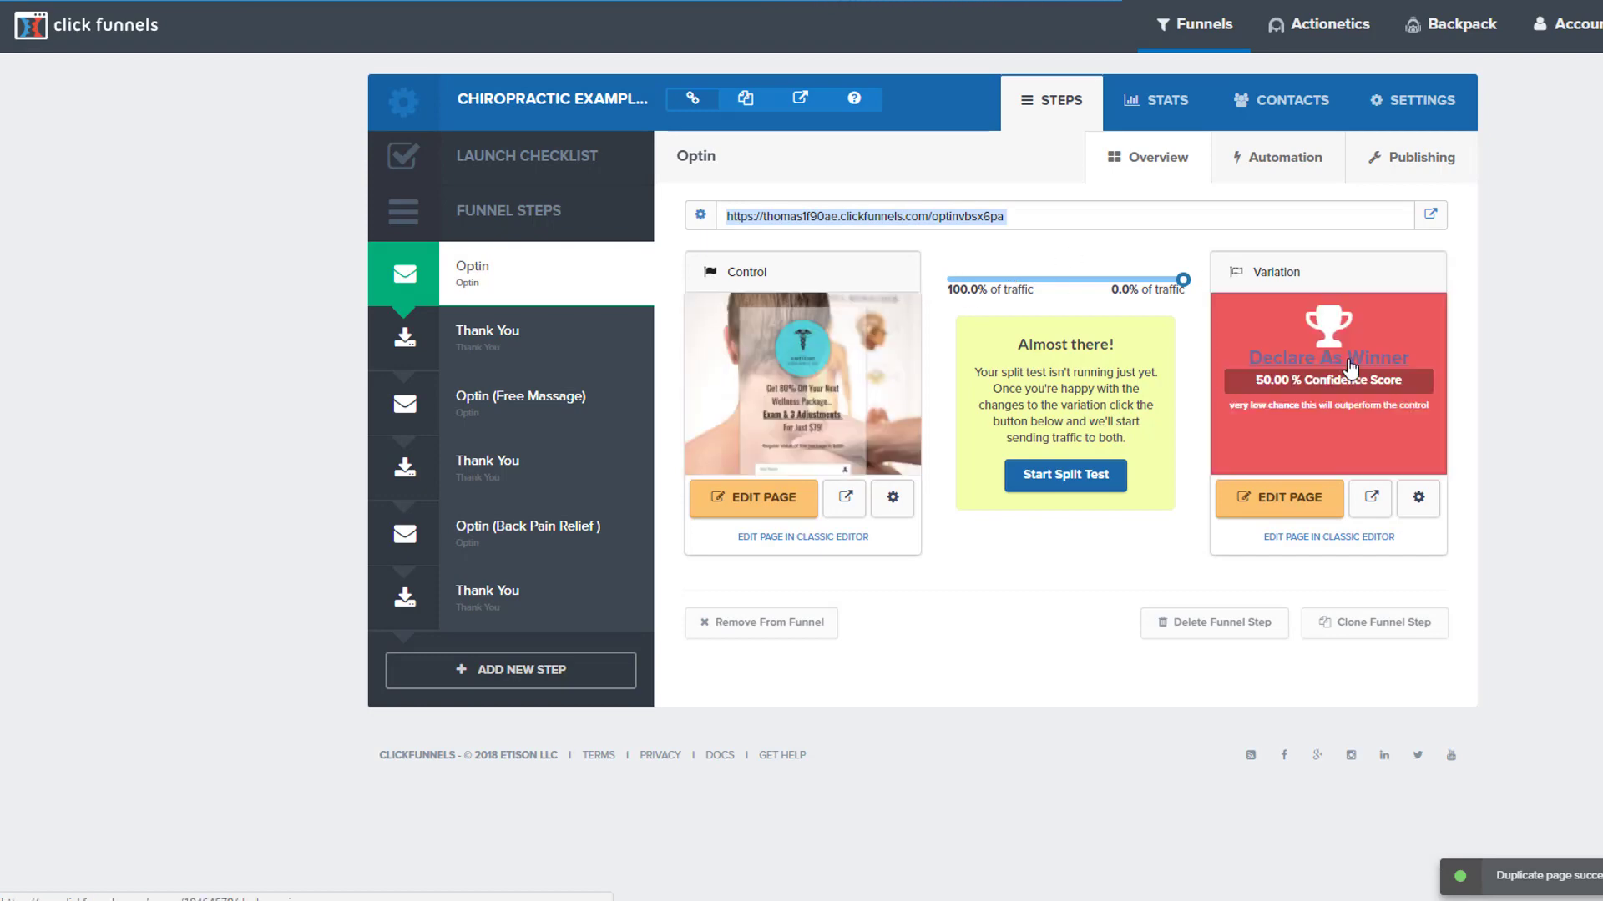
click(913, 682)
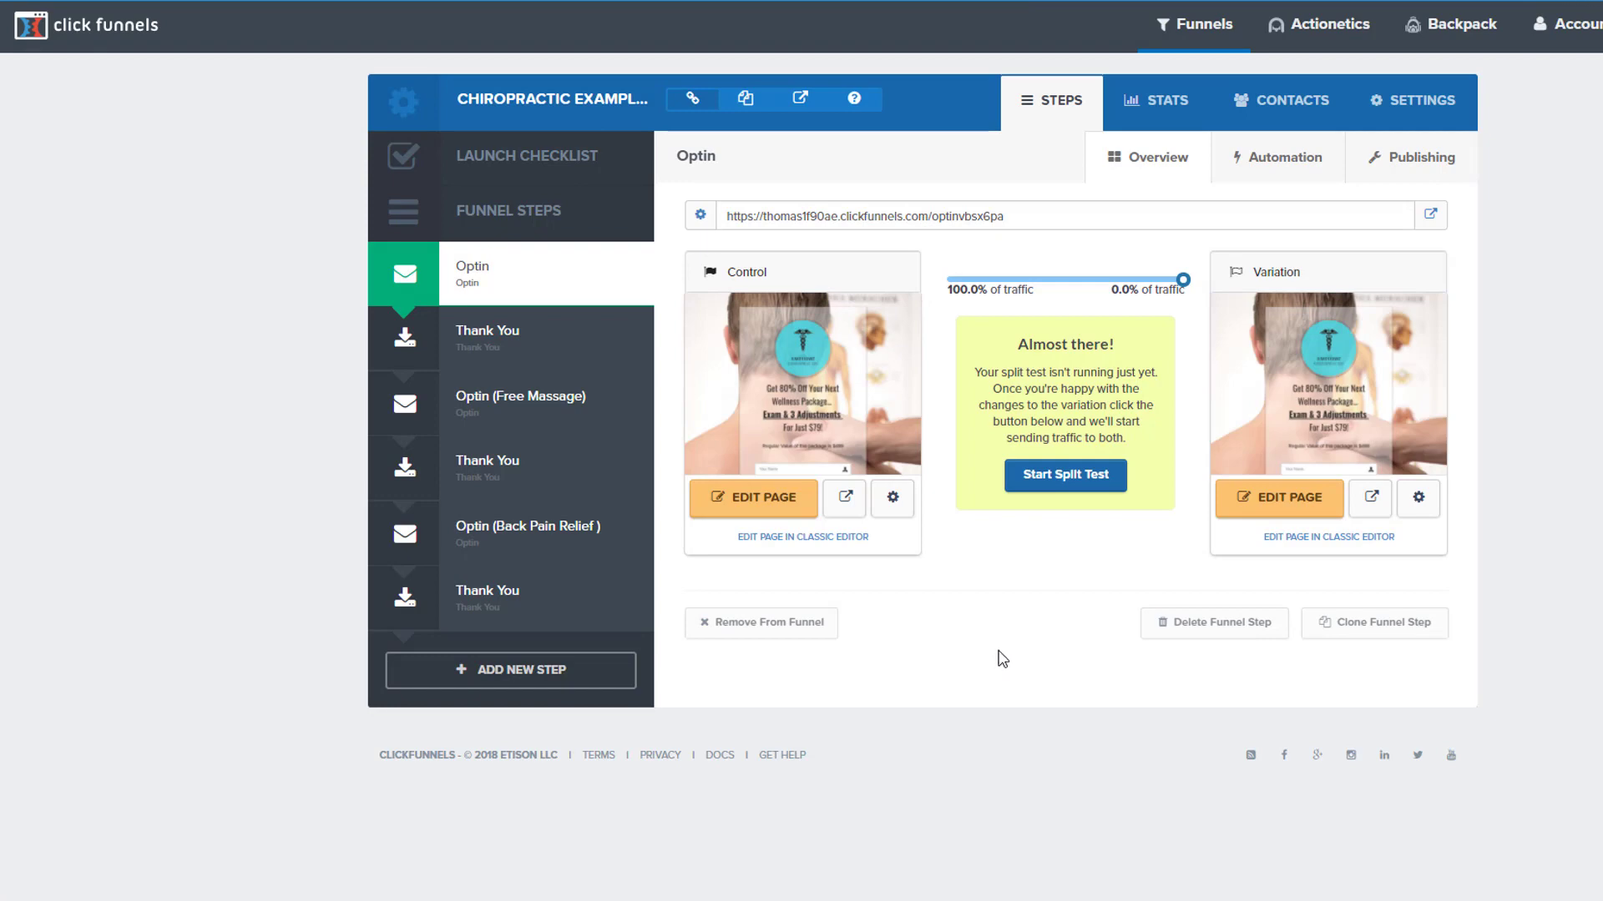
mouse_move(1375, 432)
mouse_move(1365, 349)
Step: Examine the funnel's statistics with the Optin row expanded into control and variation, and return to the funnel steps
click(1154, 108)
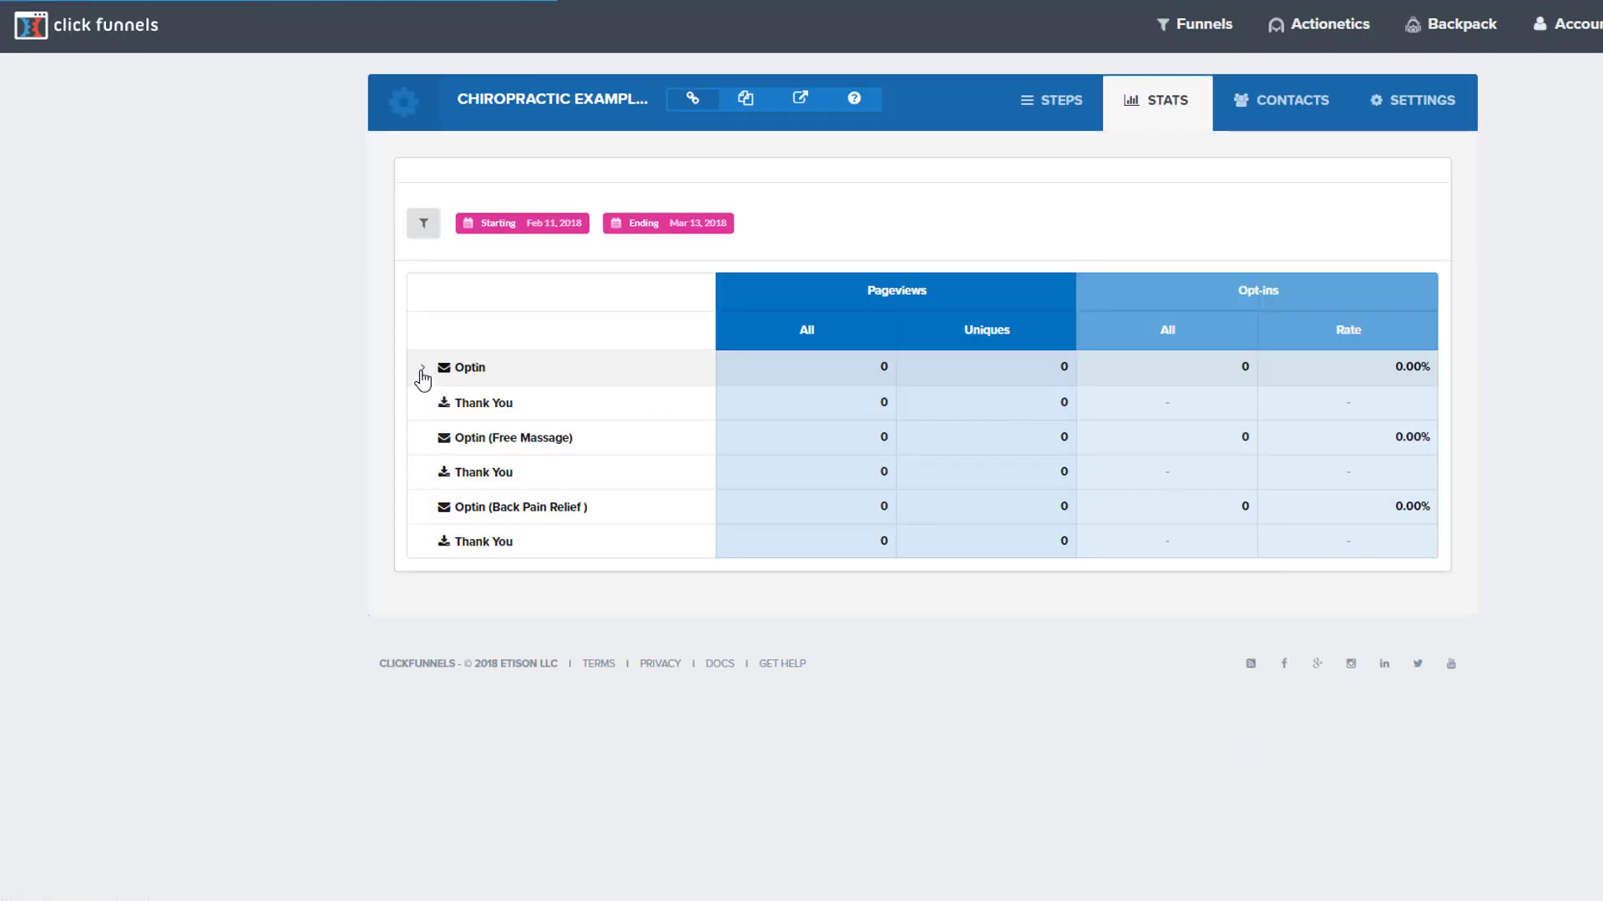
click(422, 370)
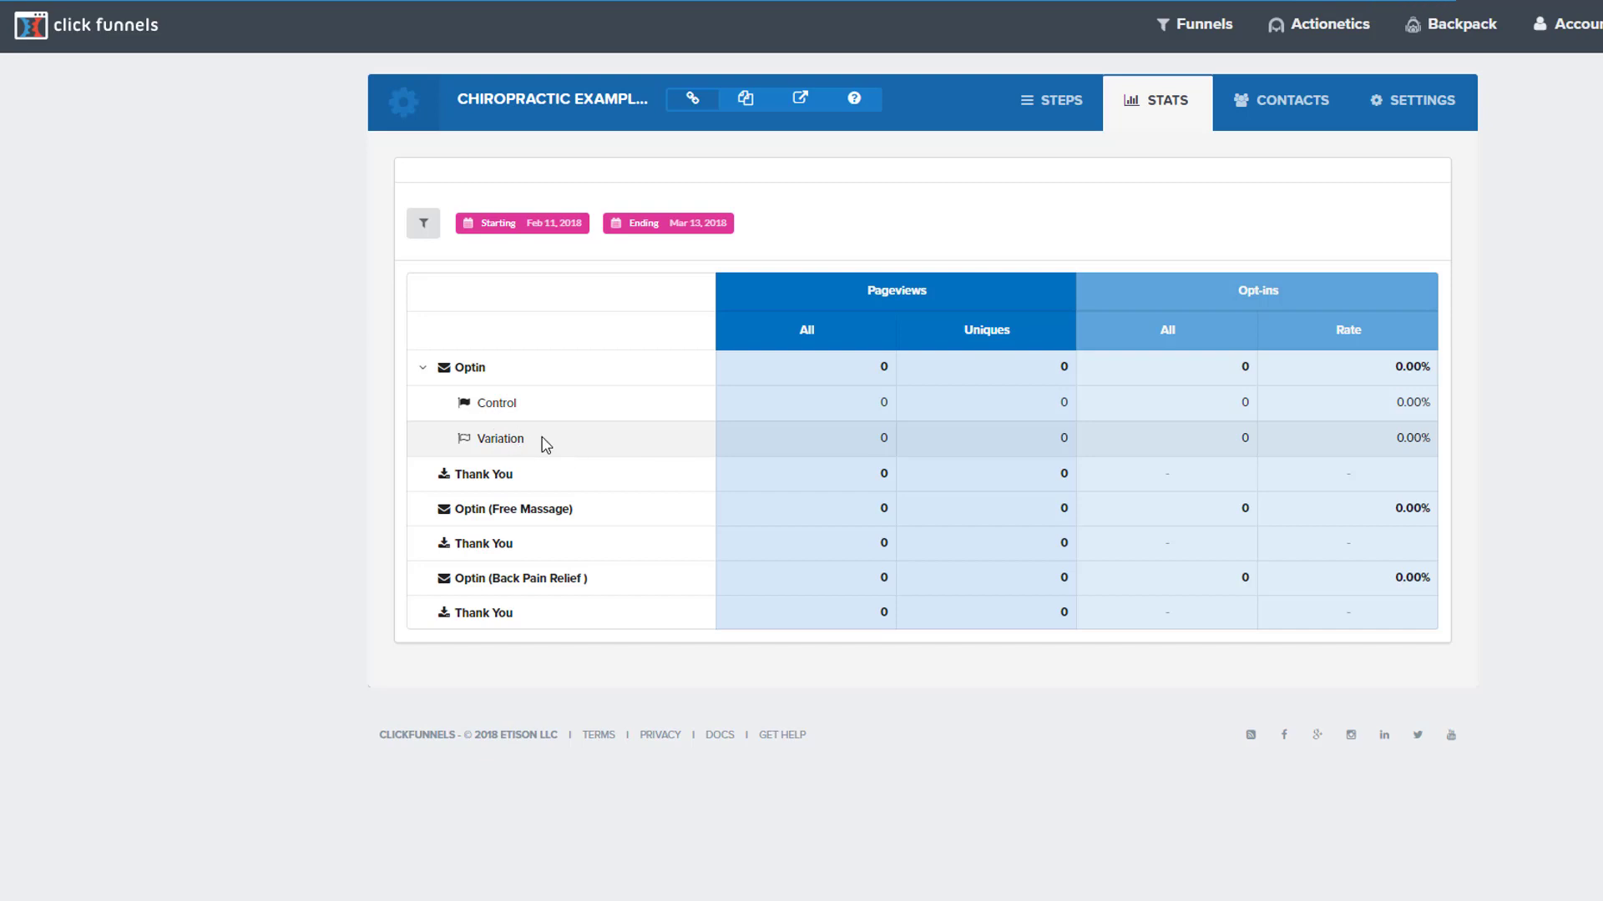
click(1055, 109)
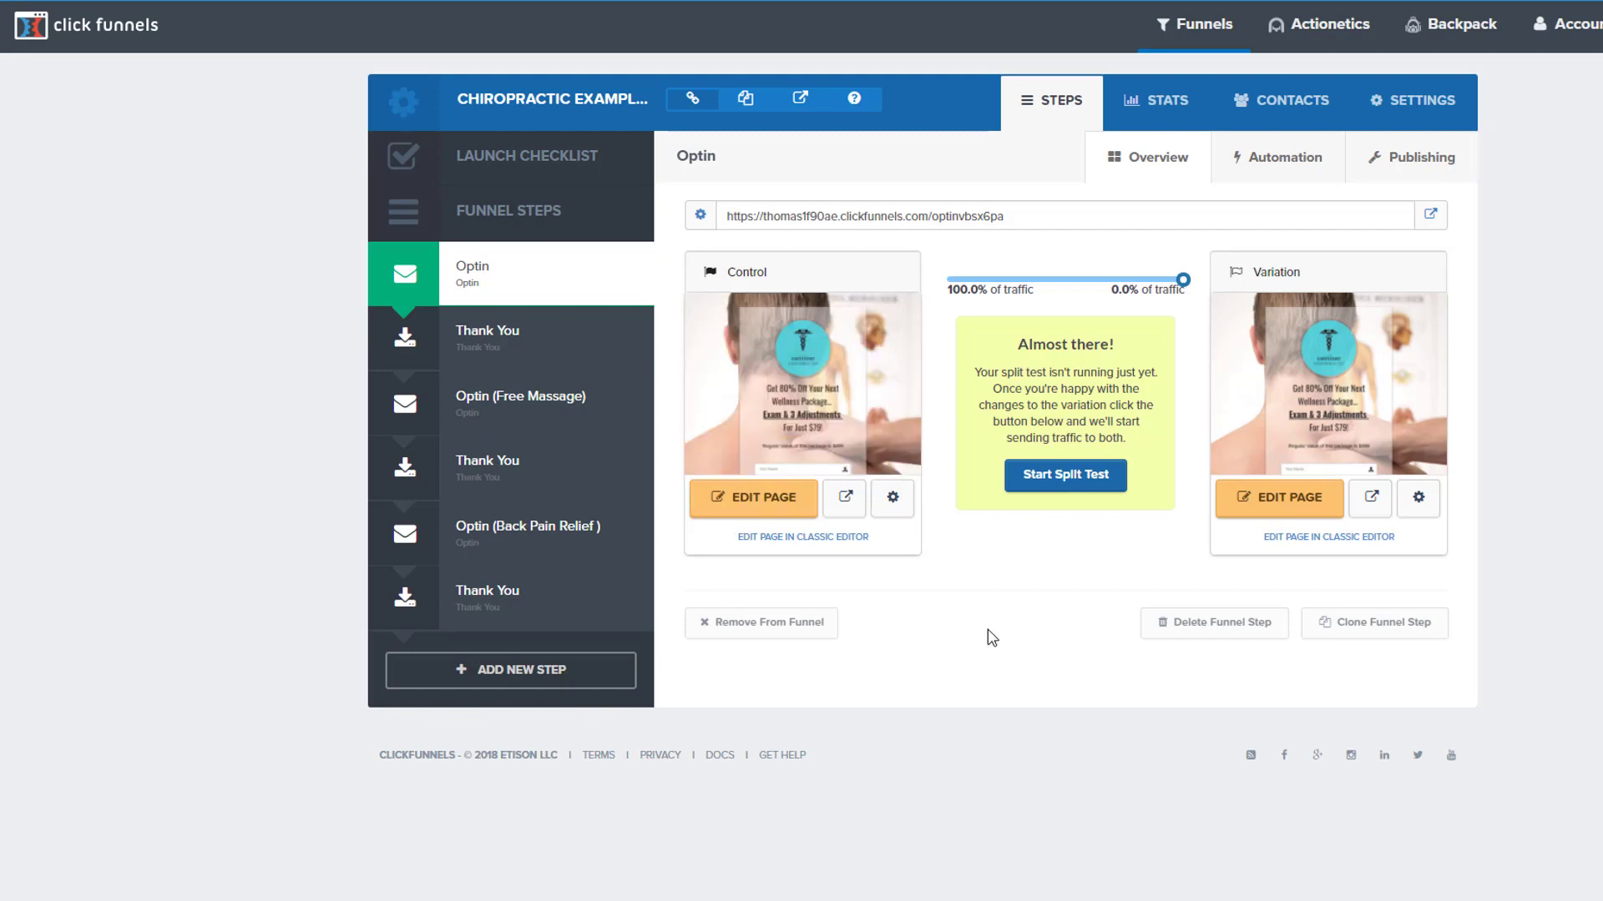
Step: Check the Optin automation's "How to Schedule" email for its SMTP requirement, and open the account's integrations
click(1289, 164)
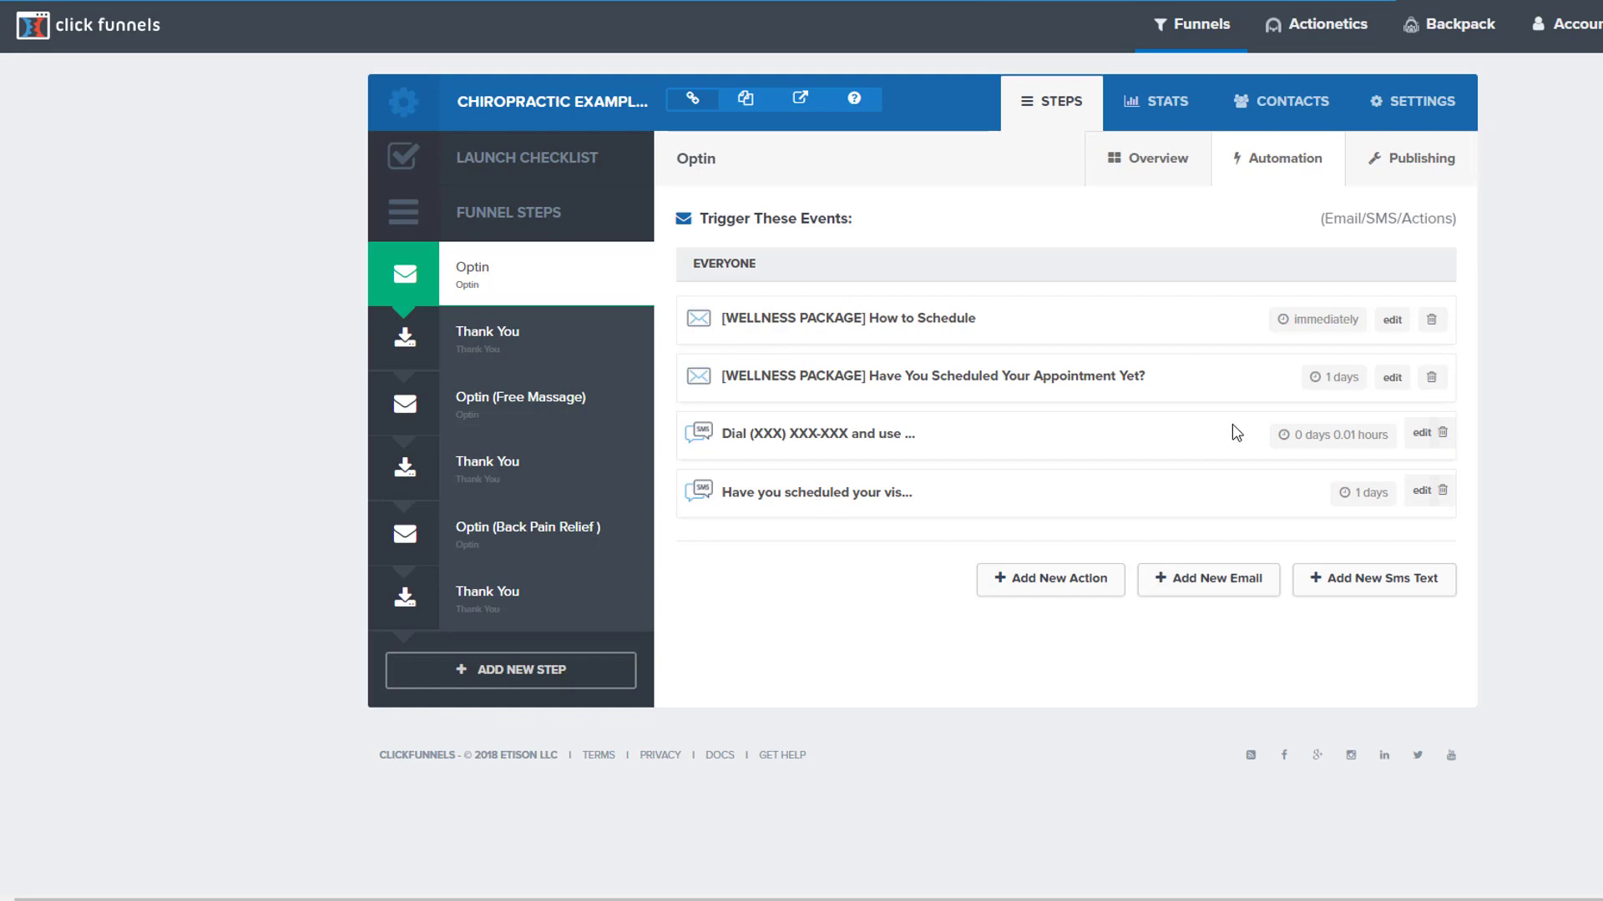
click(1390, 322)
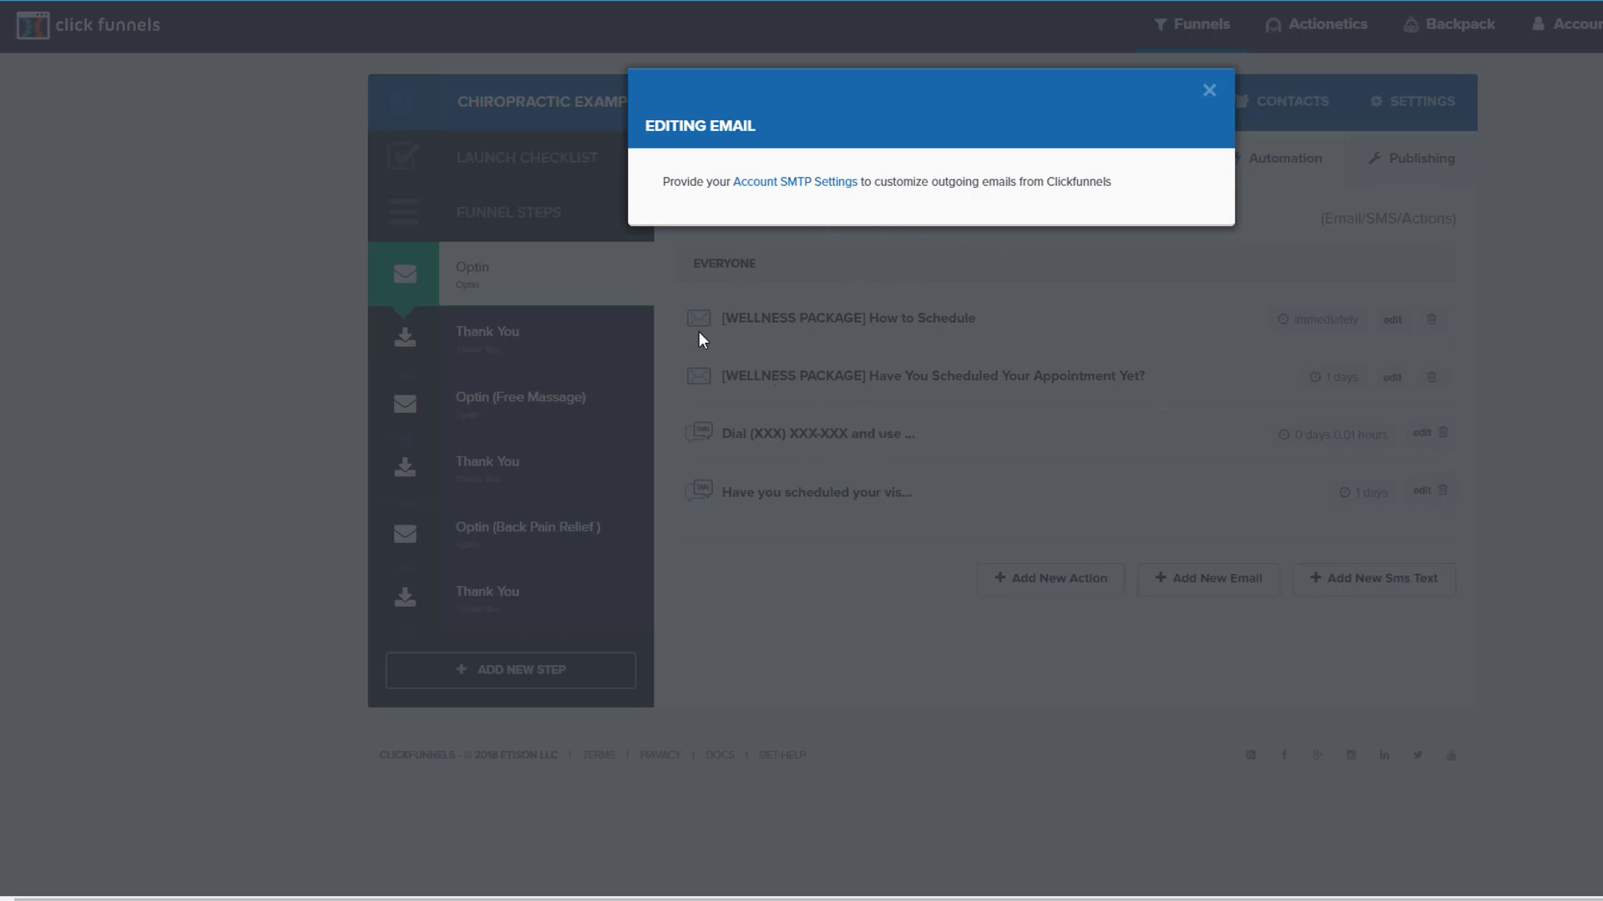
click(1208, 92)
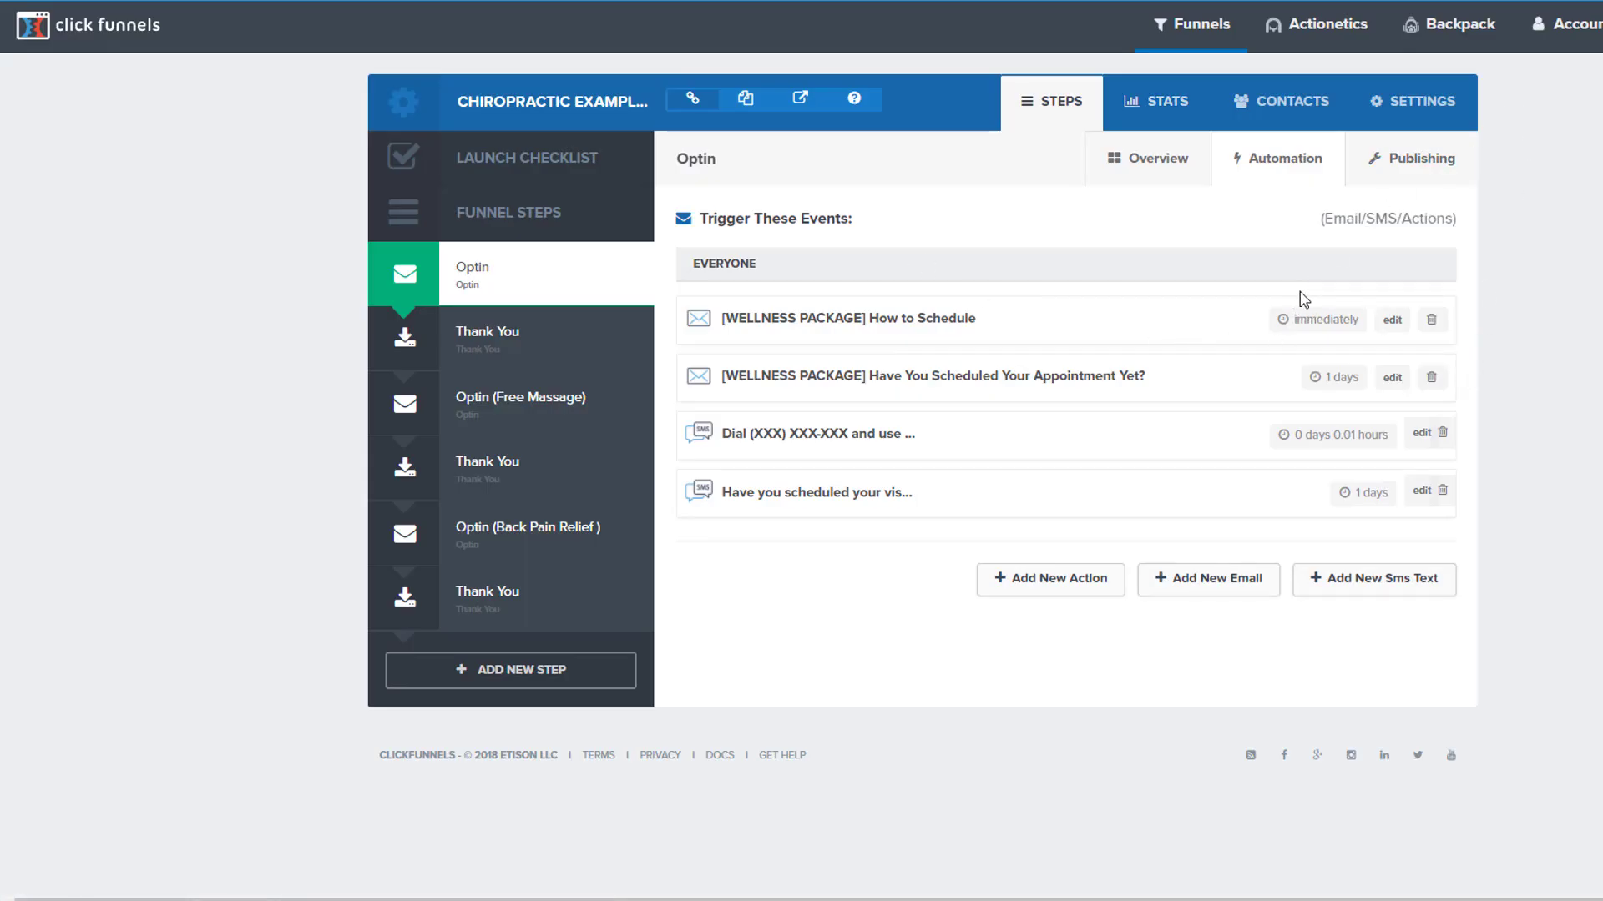
mouse_move(1561, 52)
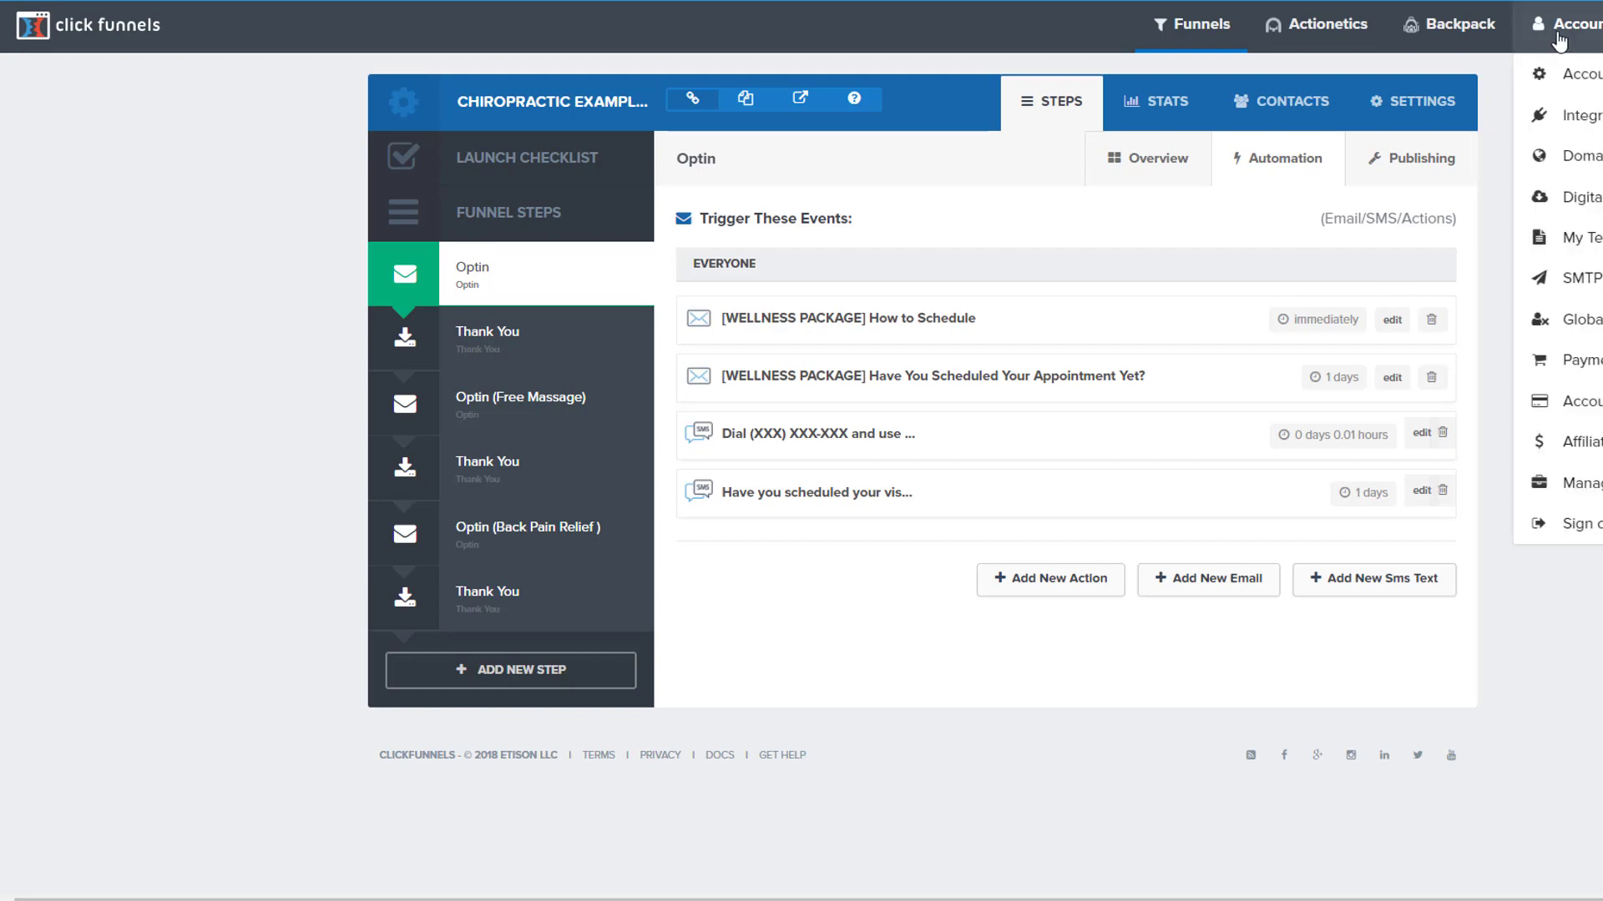
click(1592, 121)
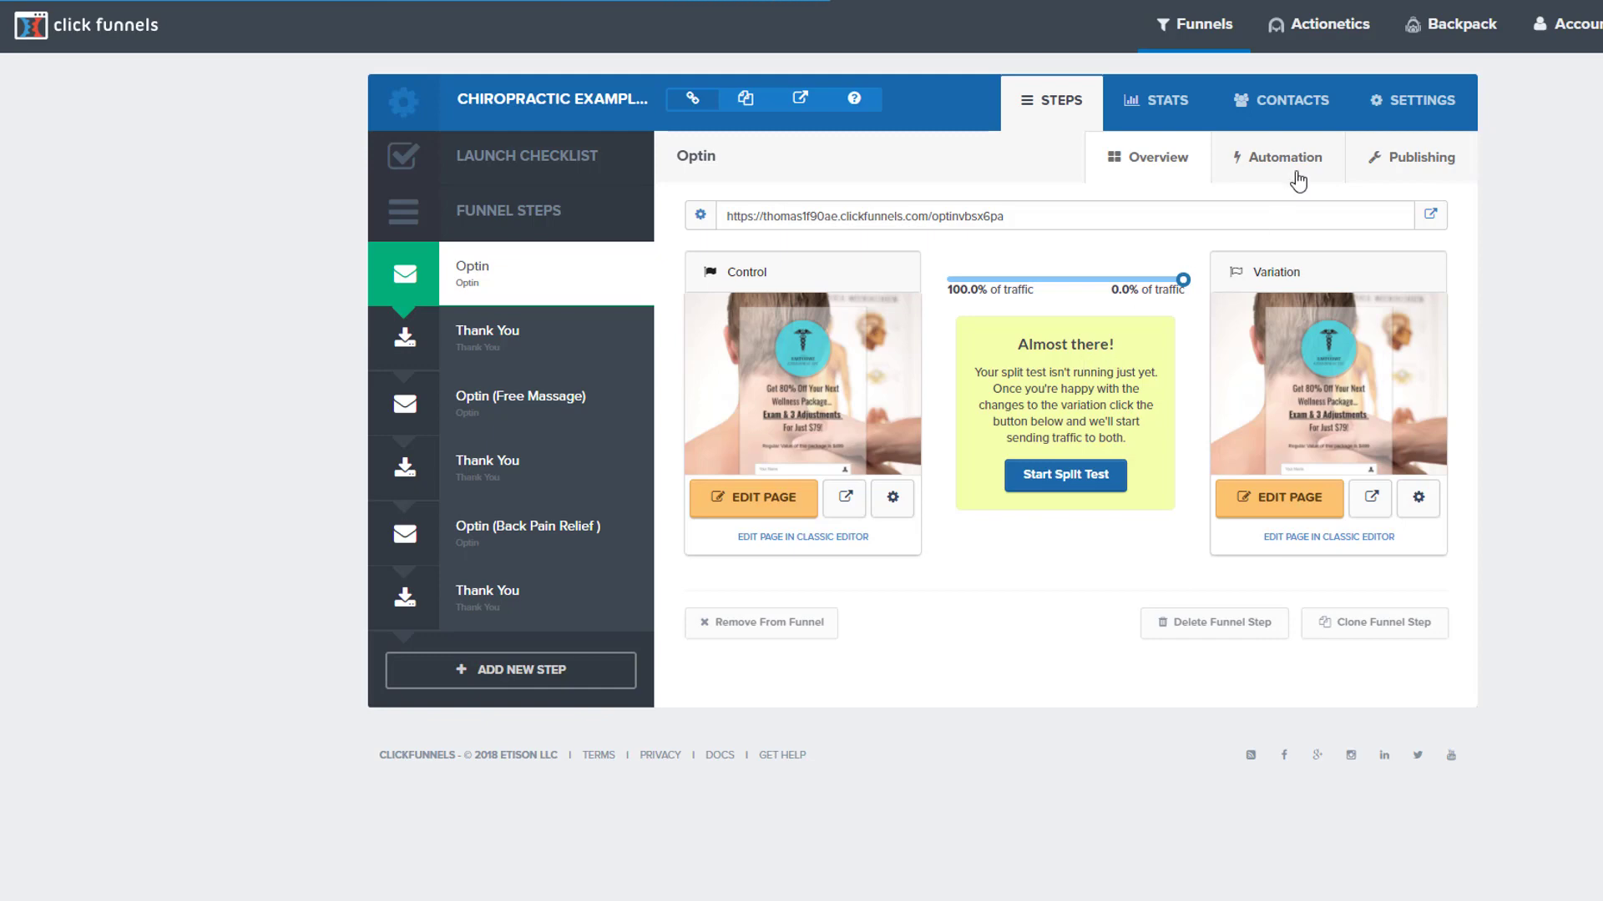
Step: Open the Optin automation's first SMS text for editing, check its integration requirement and close it
click(1270, 161)
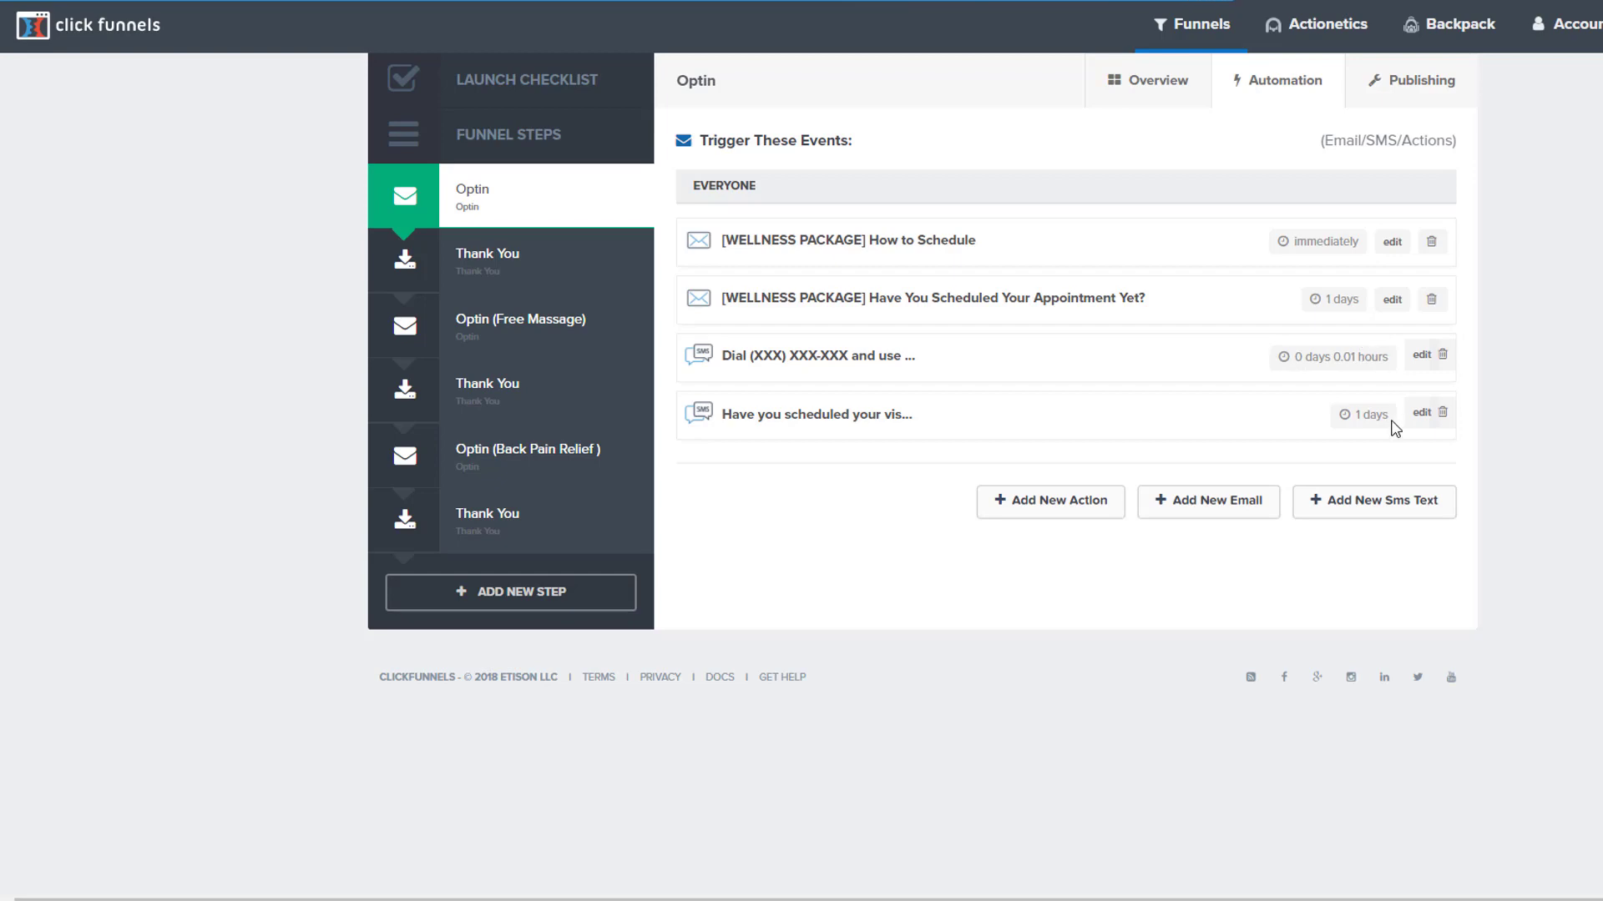
click(1419, 356)
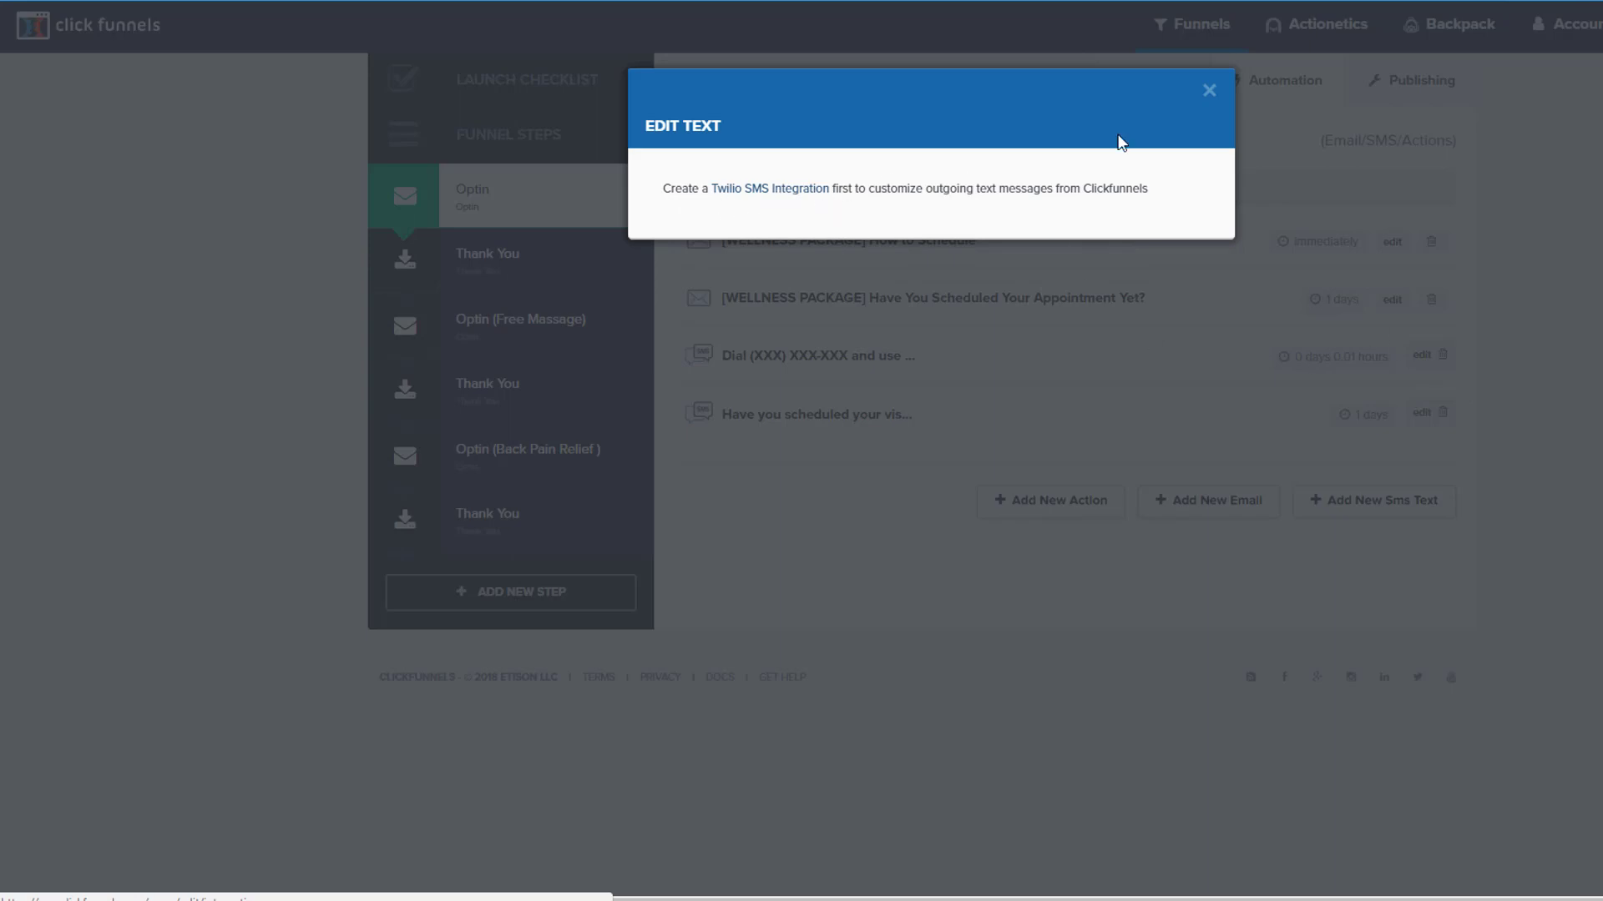
click(1209, 91)
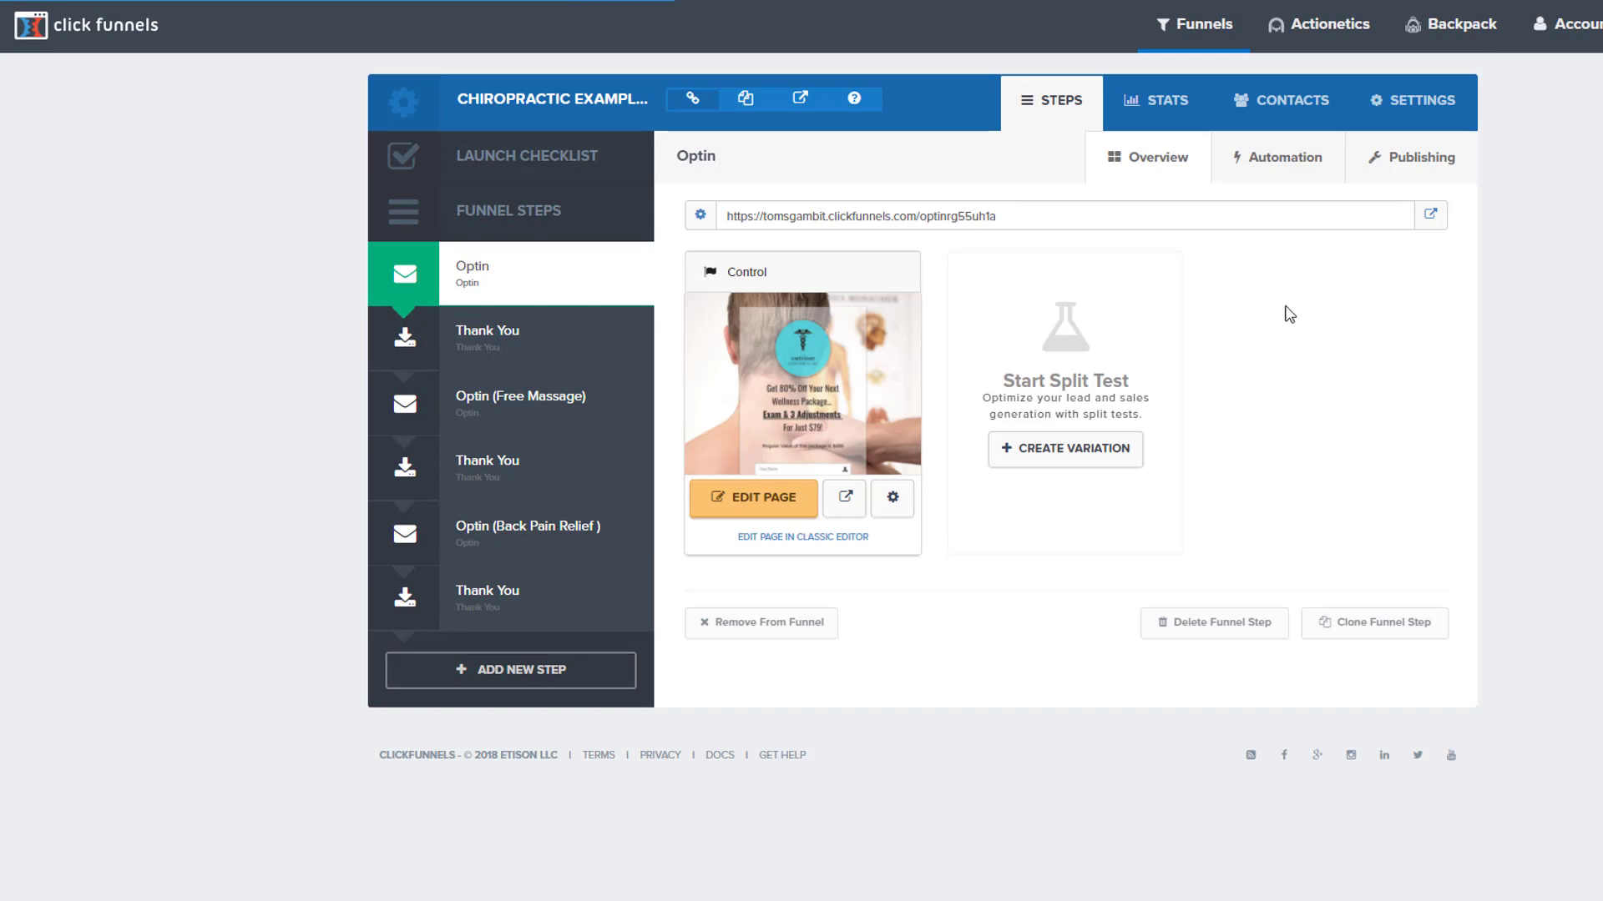
Step: Open the "[WELLNESS PACKAGE] How to Schedule" email in the Optin step's automation and read through its body and settings
click(1270, 161)
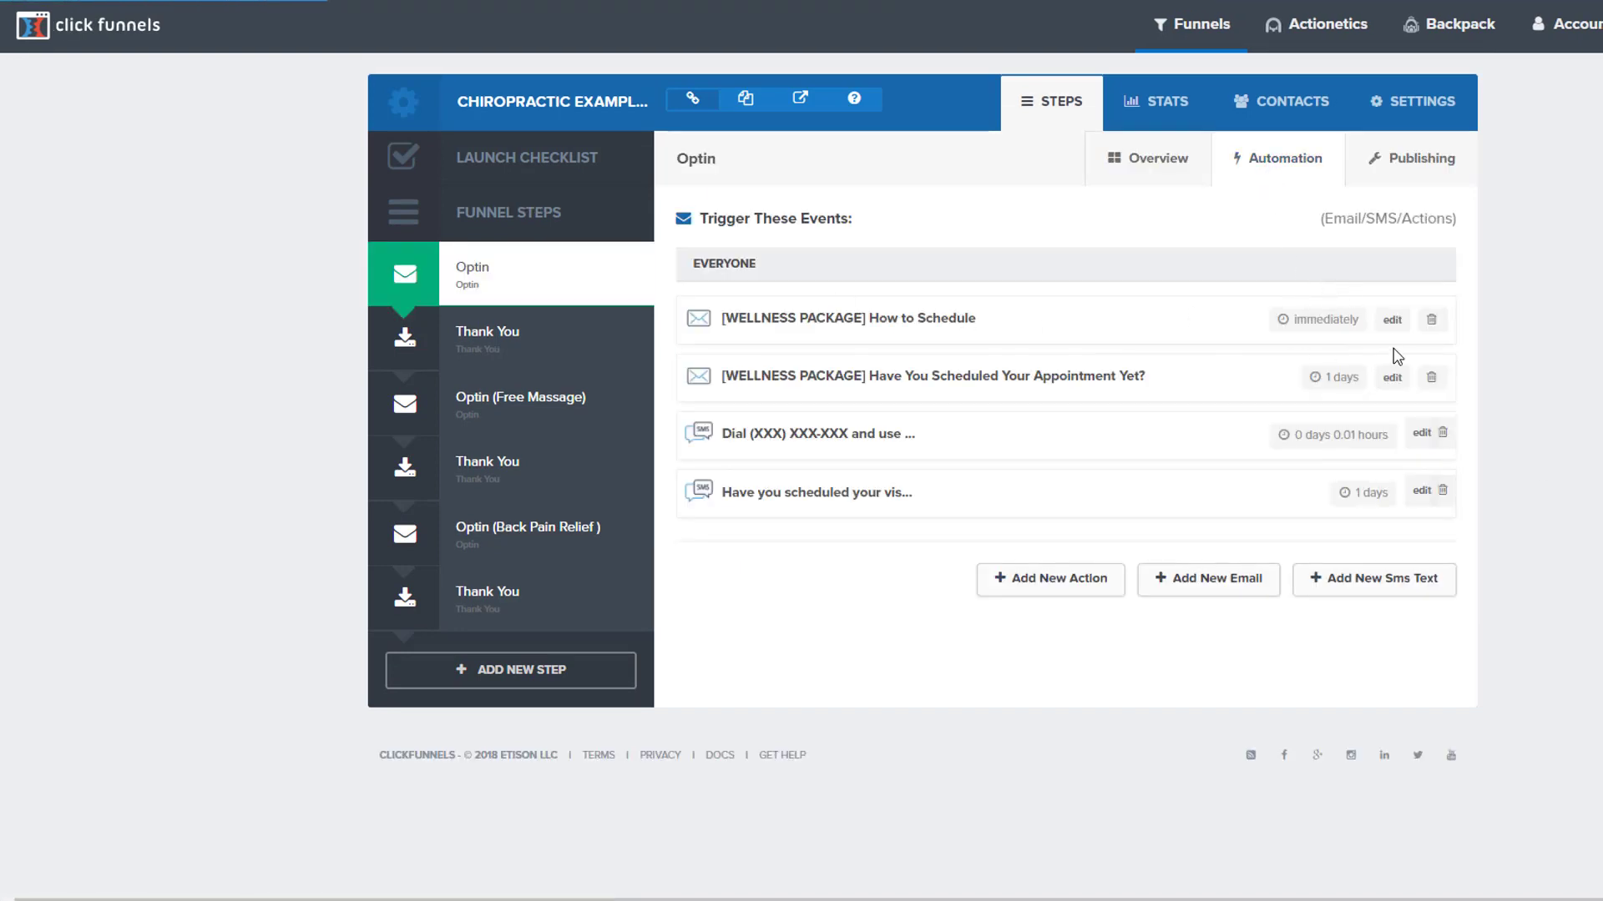
click(1391, 322)
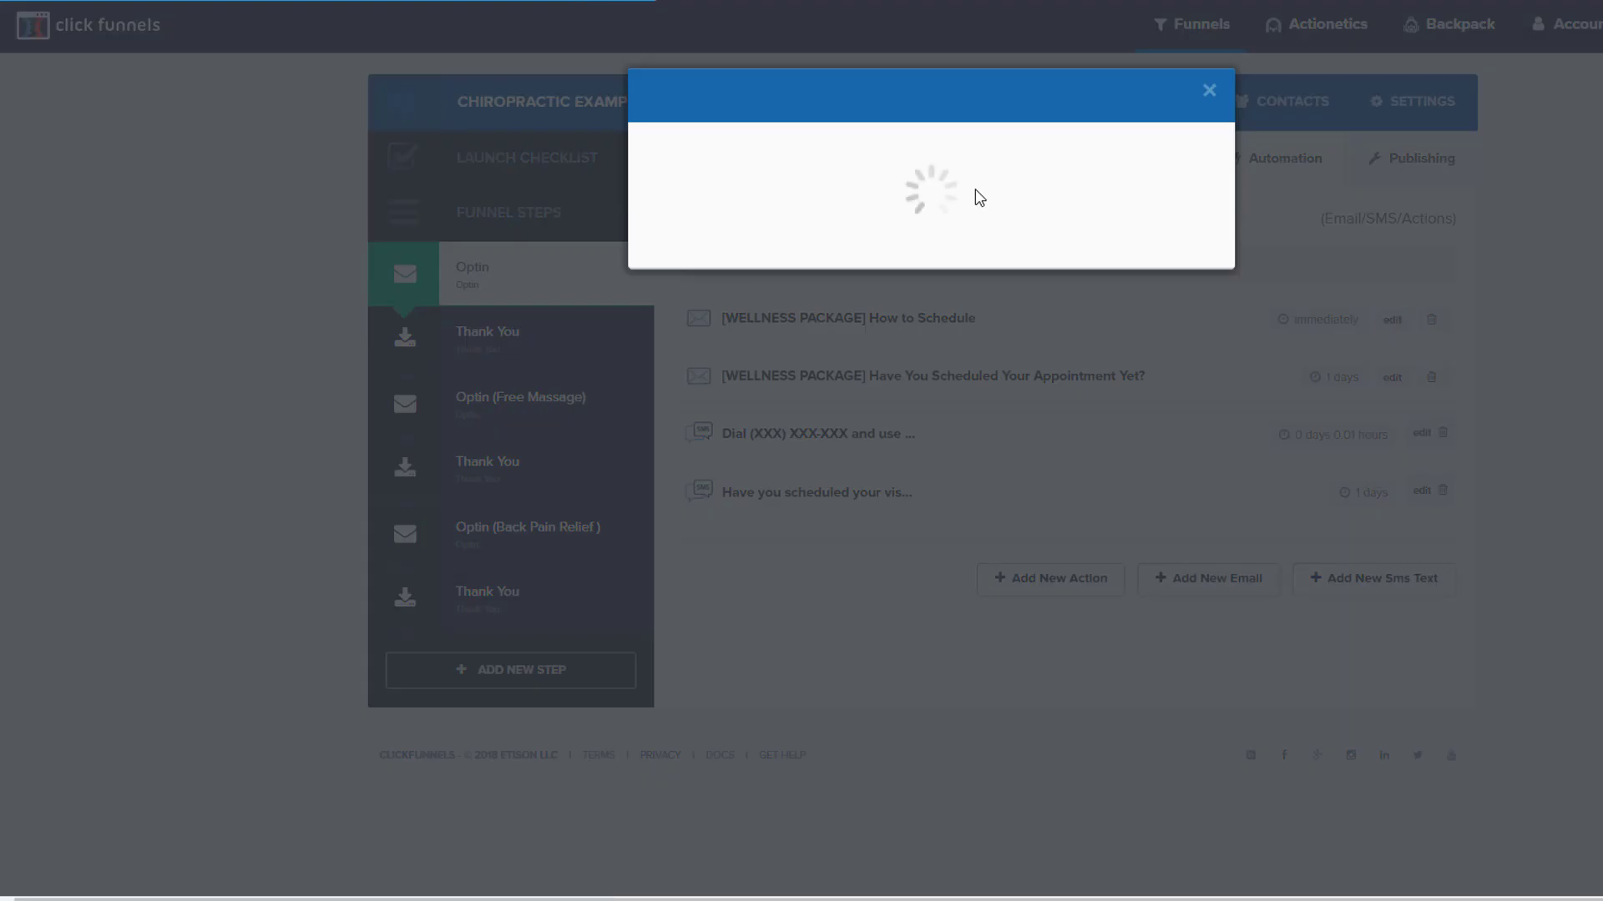
scroll(747, 465, down, 5)
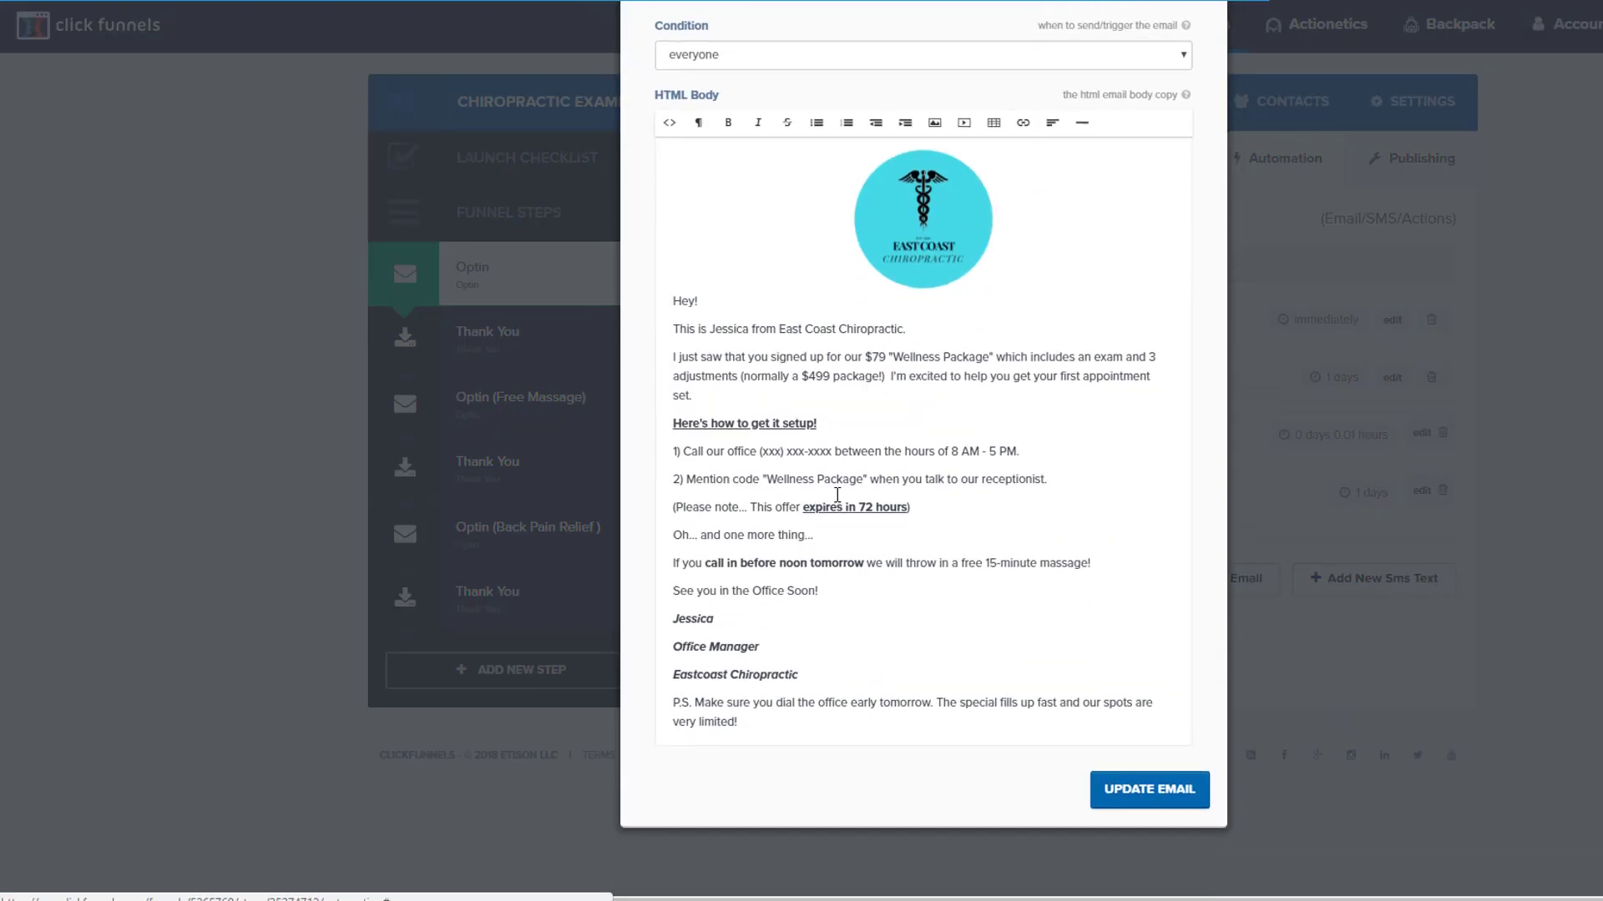
scroll(818, 506, up, 3)
scroll(885, 415, down, 1)
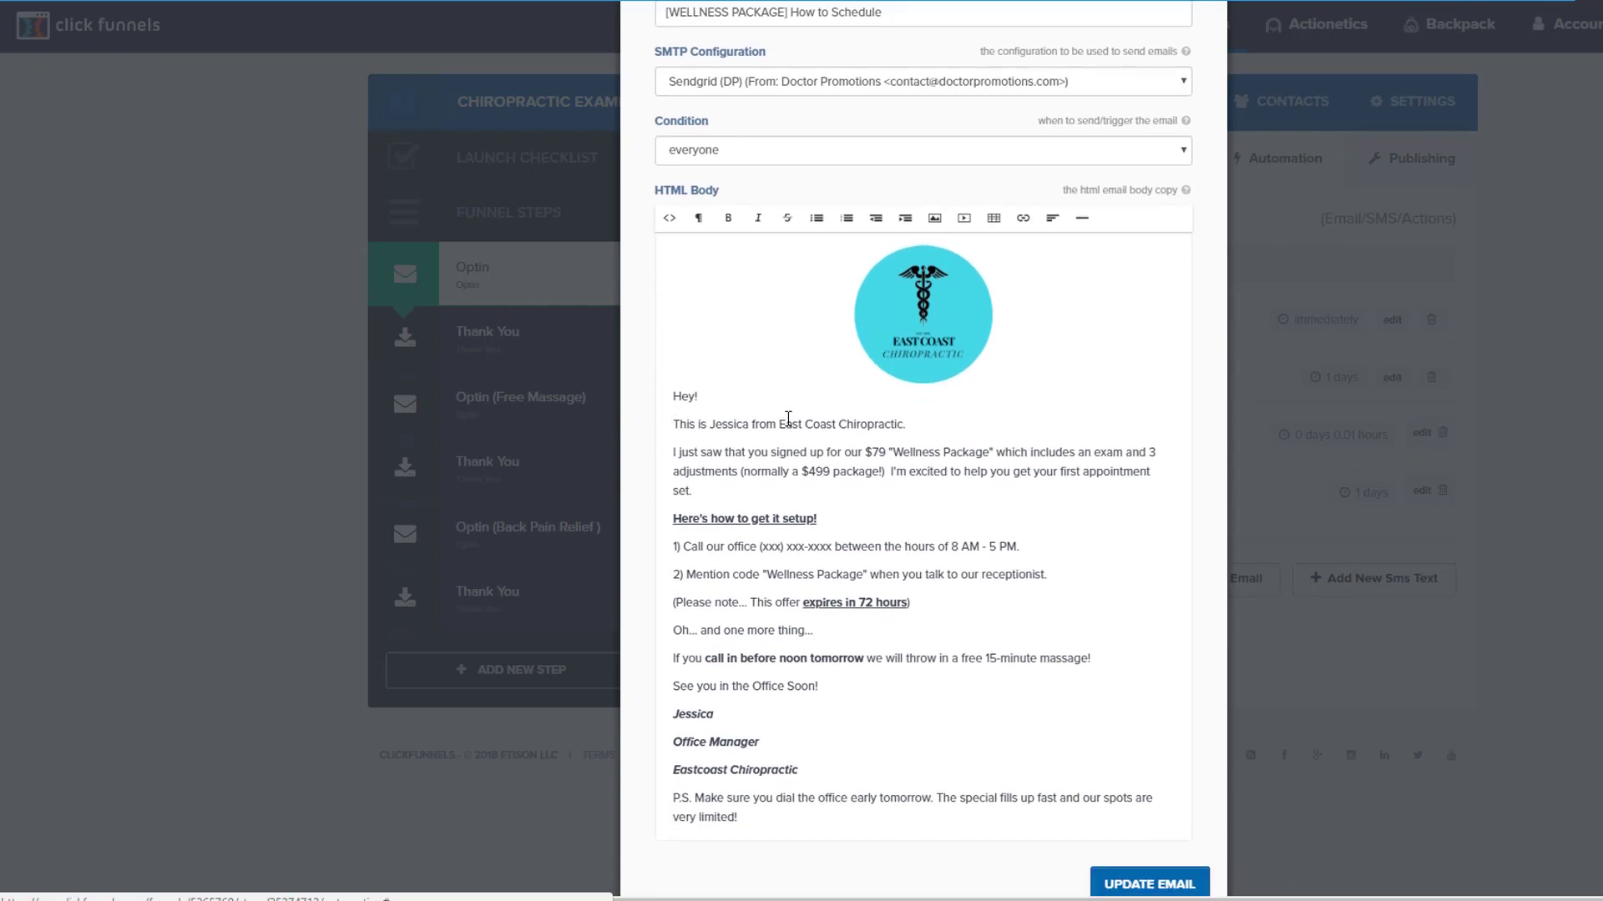
scroll(788, 418, down, 1)
scroll(854, 490, up, 3)
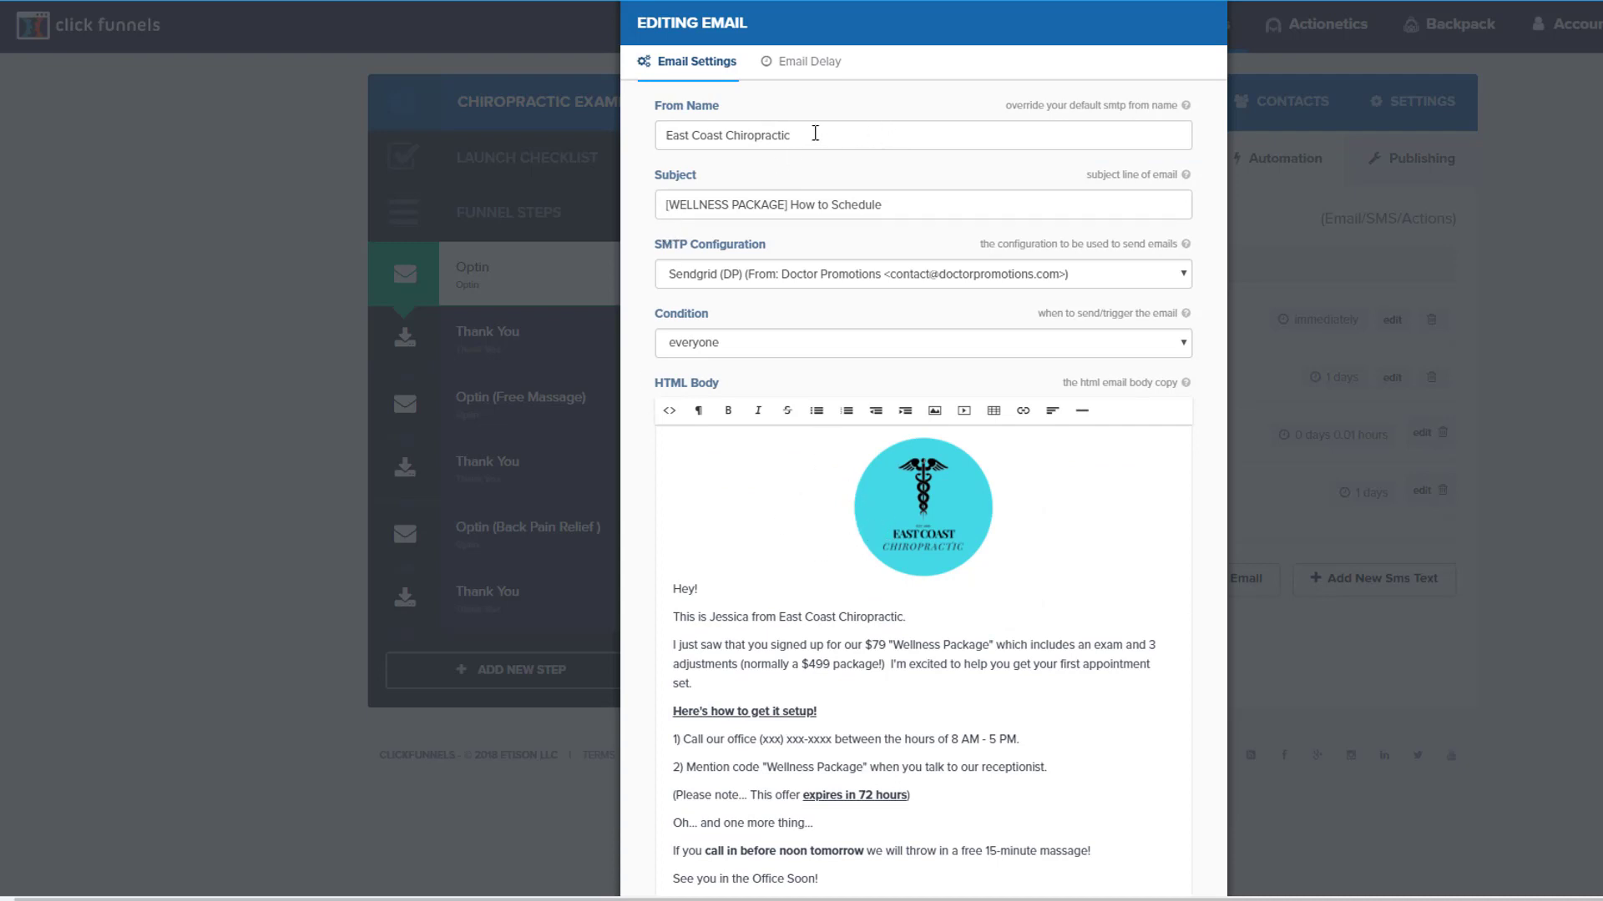
Step: Review the email's from name, subject, SMTP configuration, condition and delay fields, and close it without saving
drag(815, 134, 627, 132)
click(871, 138)
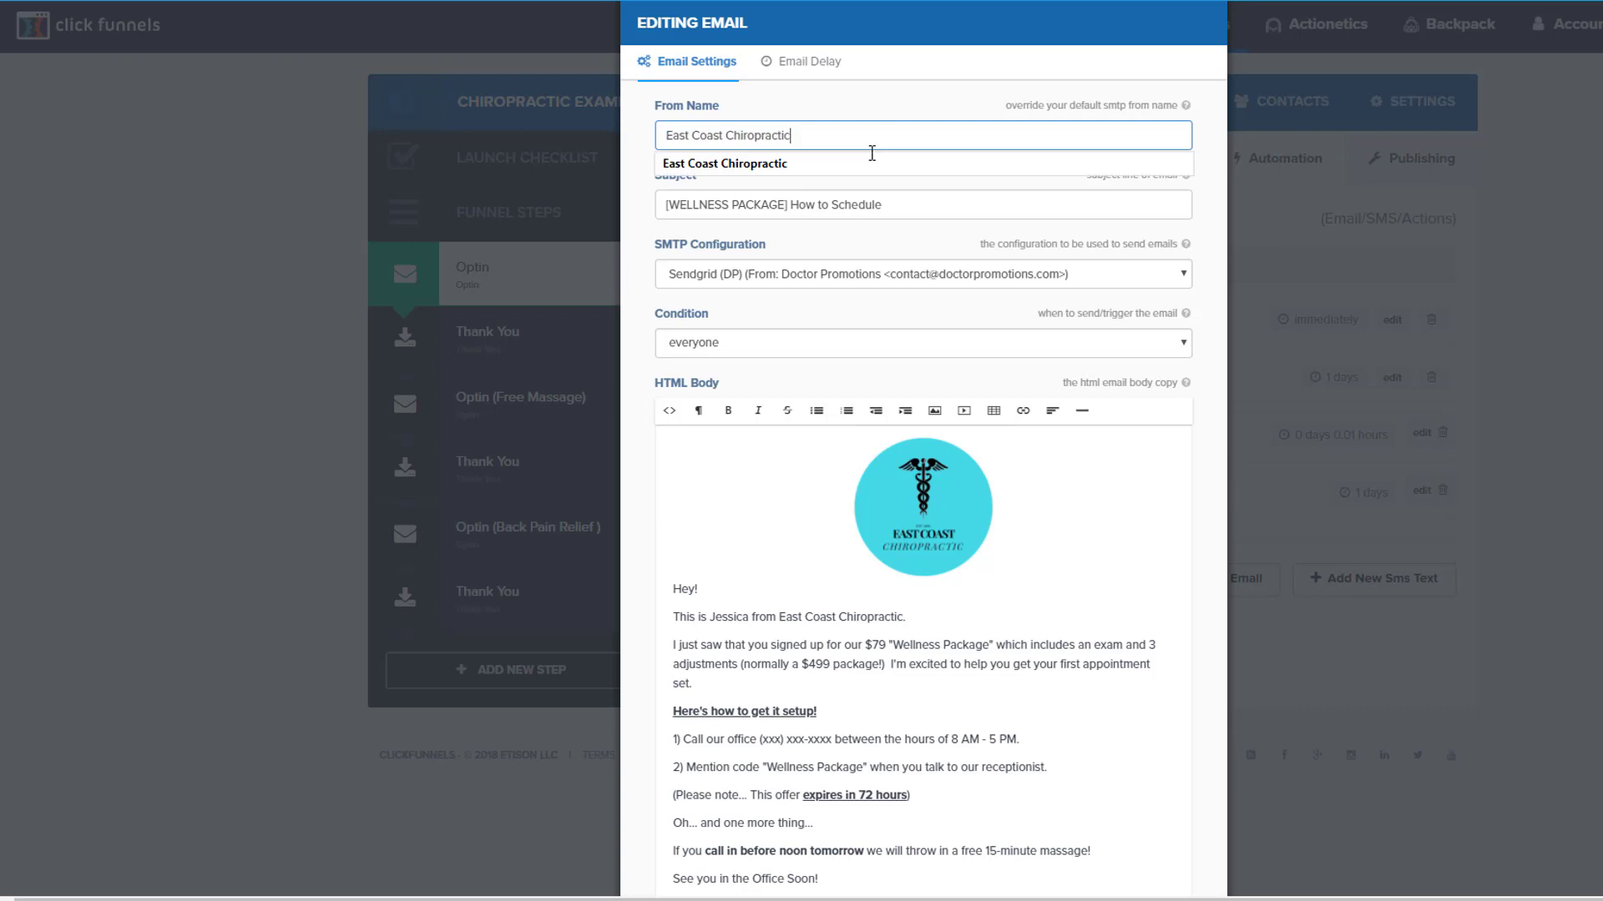
click(744, 243)
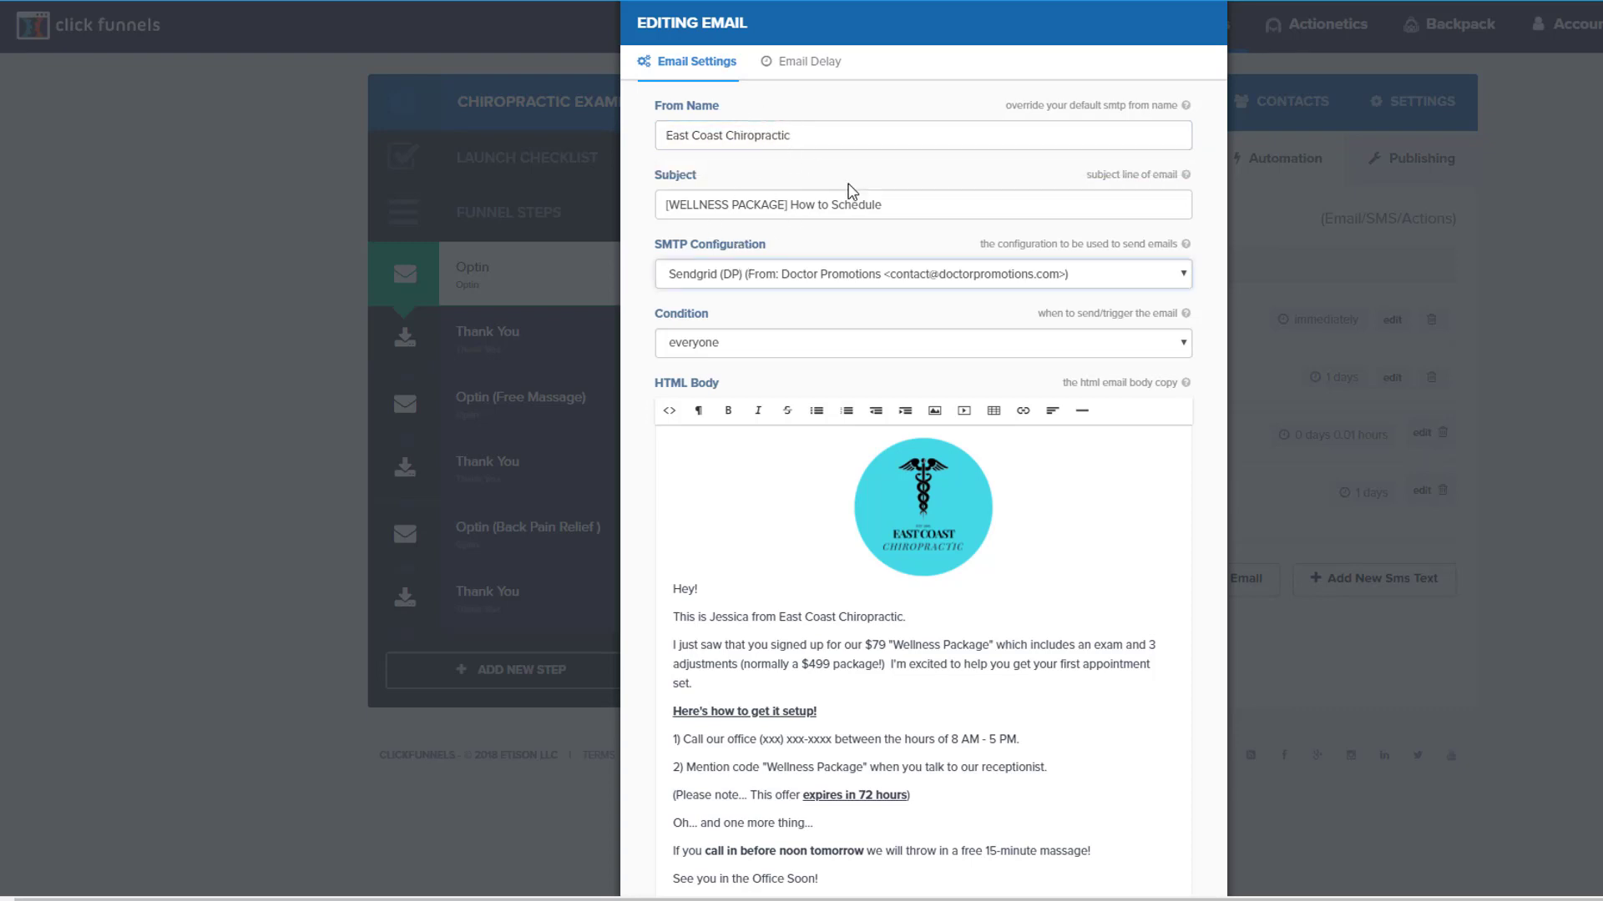
drag(922, 204, 644, 210)
click(741, 231)
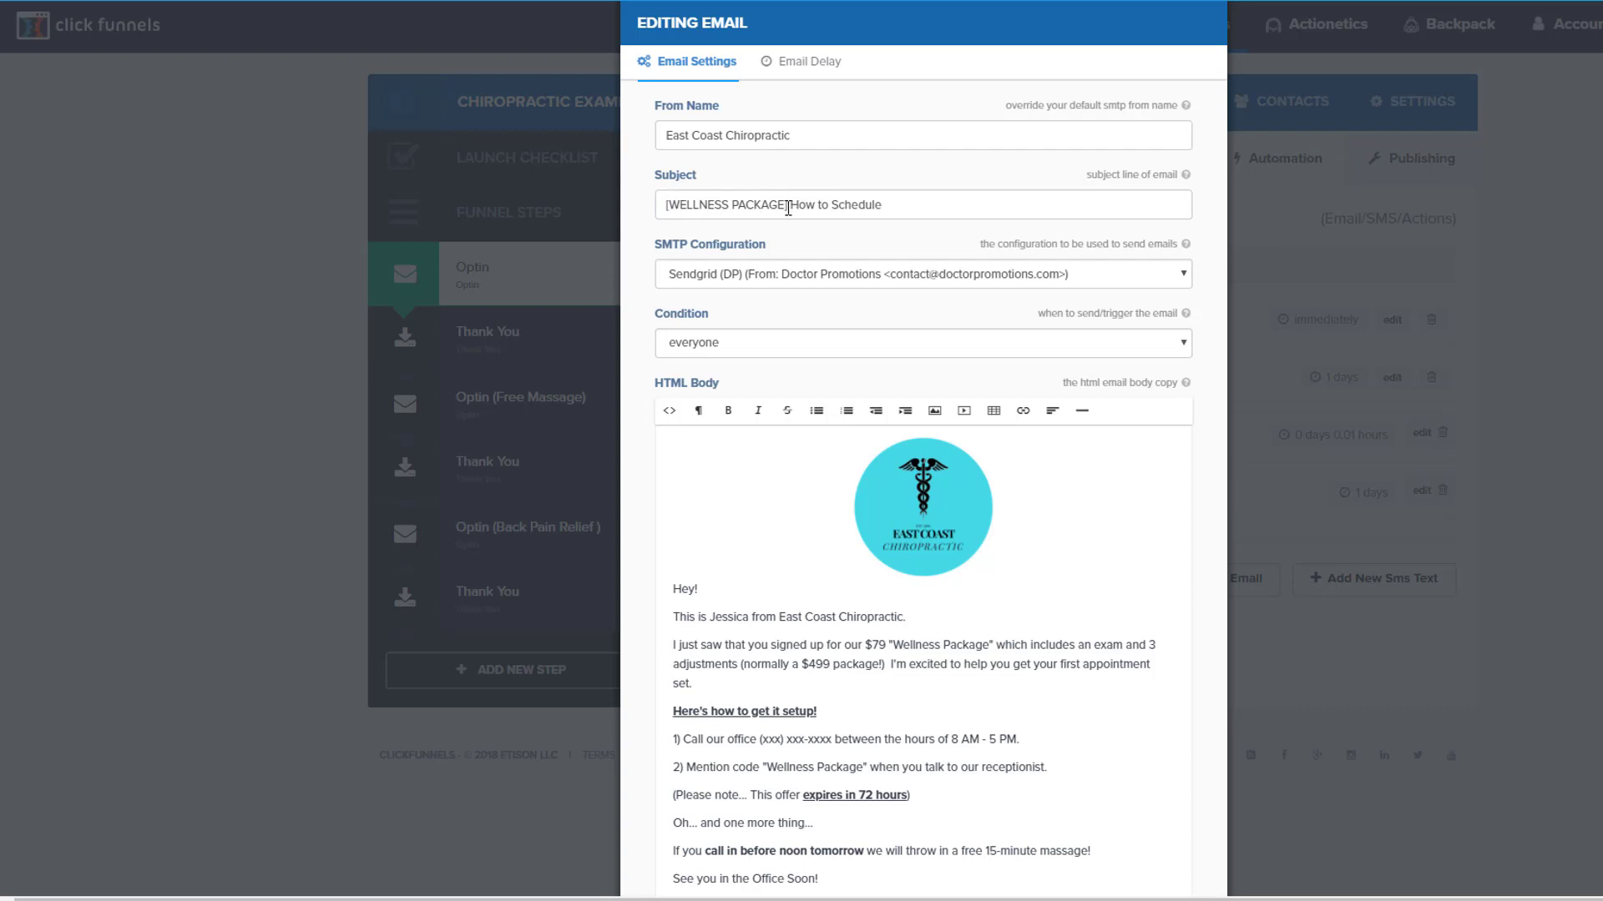
drag(790, 206, 651, 209)
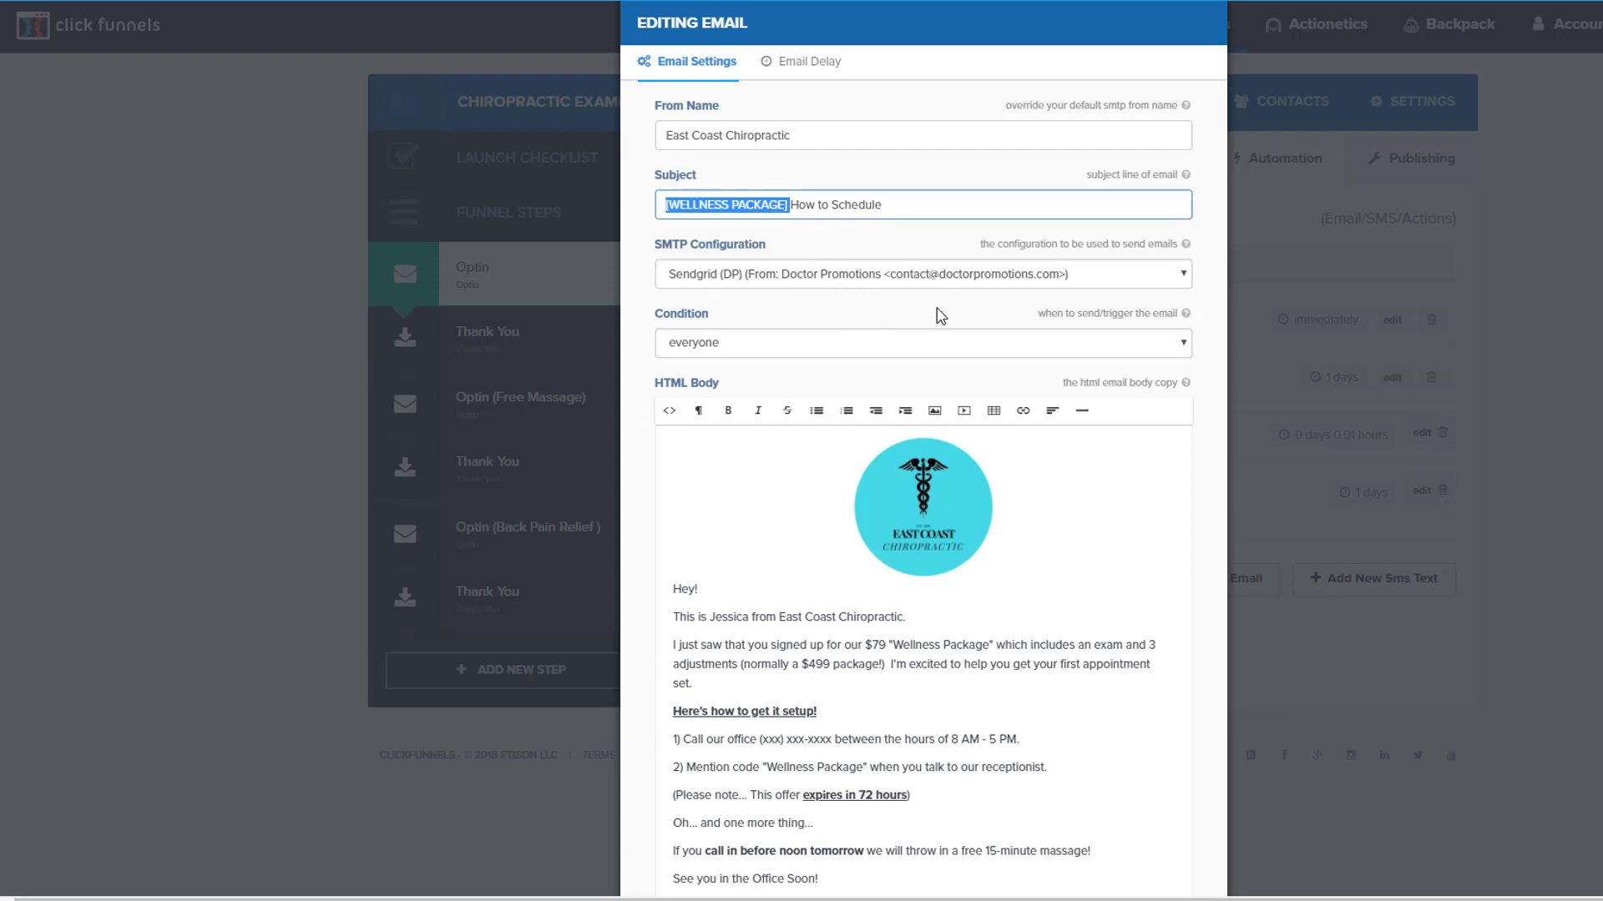
click(842, 320)
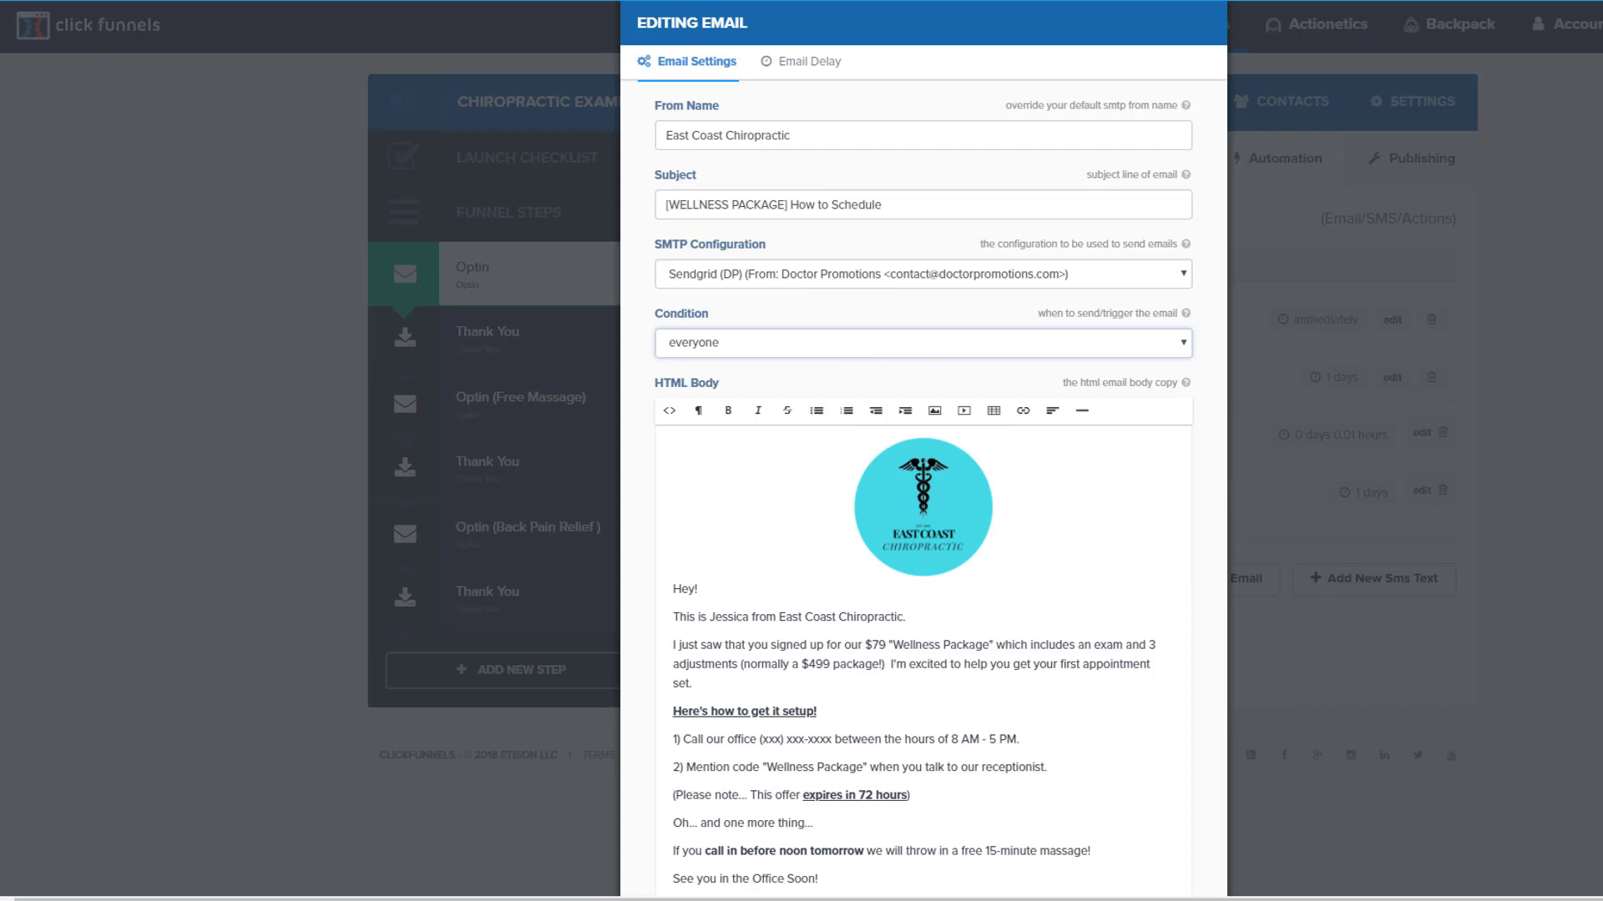
click(803, 63)
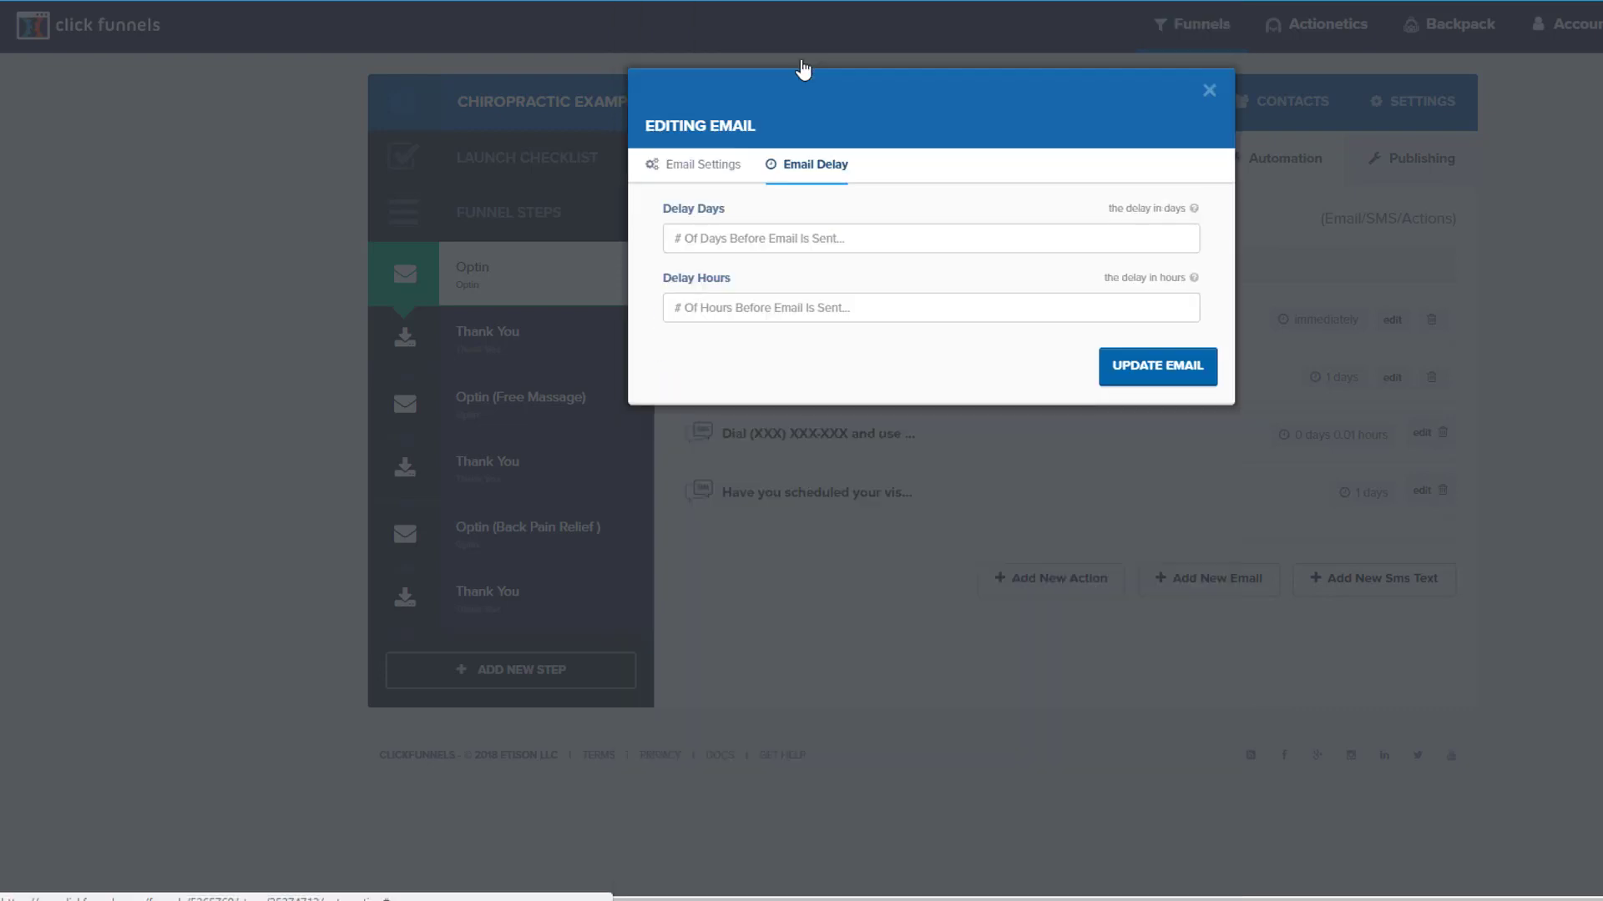
click(1209, 95)
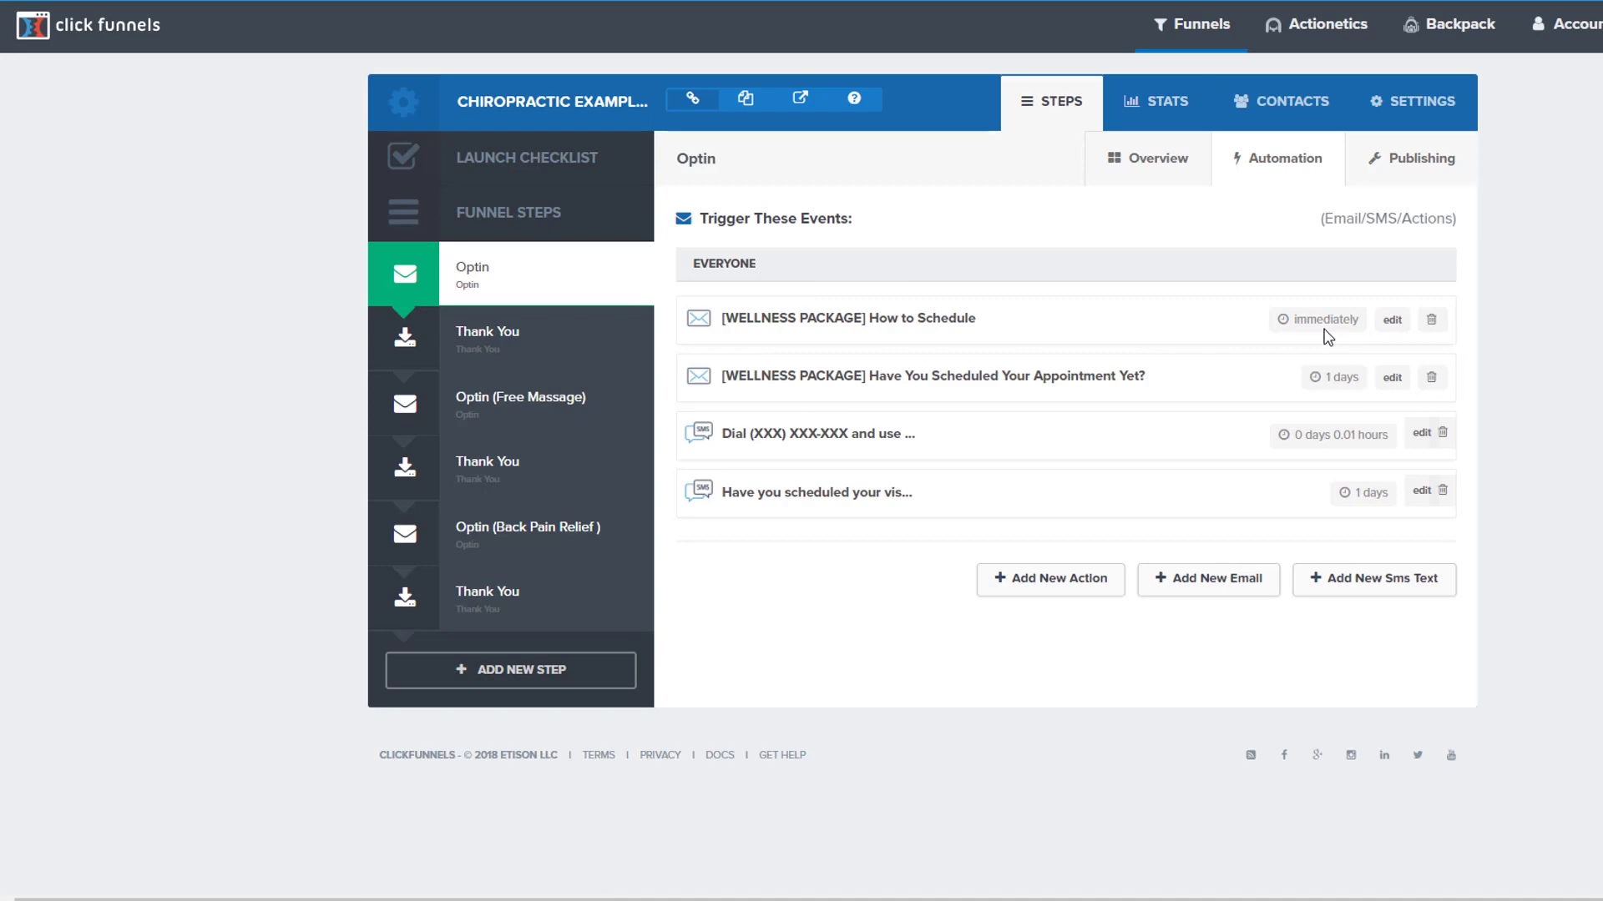
Step: Review the first automated SMS text's message and delay settings, close it unchanged, and select the Optin step's page URL
click(1392, 320)
click(1202, 98)
click(1417, 434)
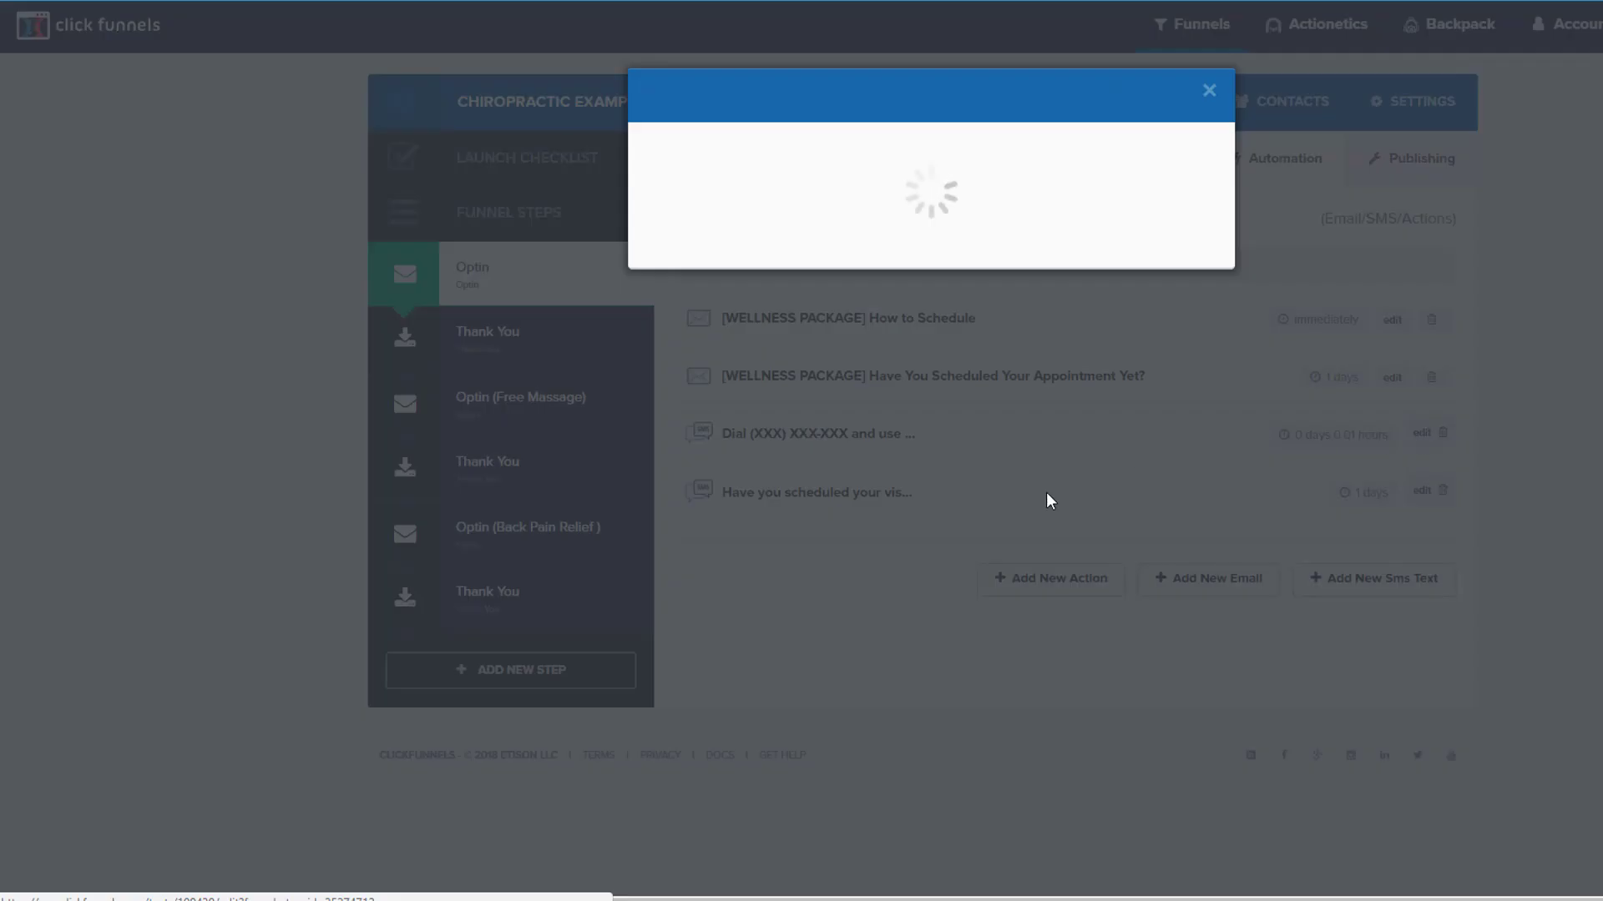
drag(950, 361, 669, 360)
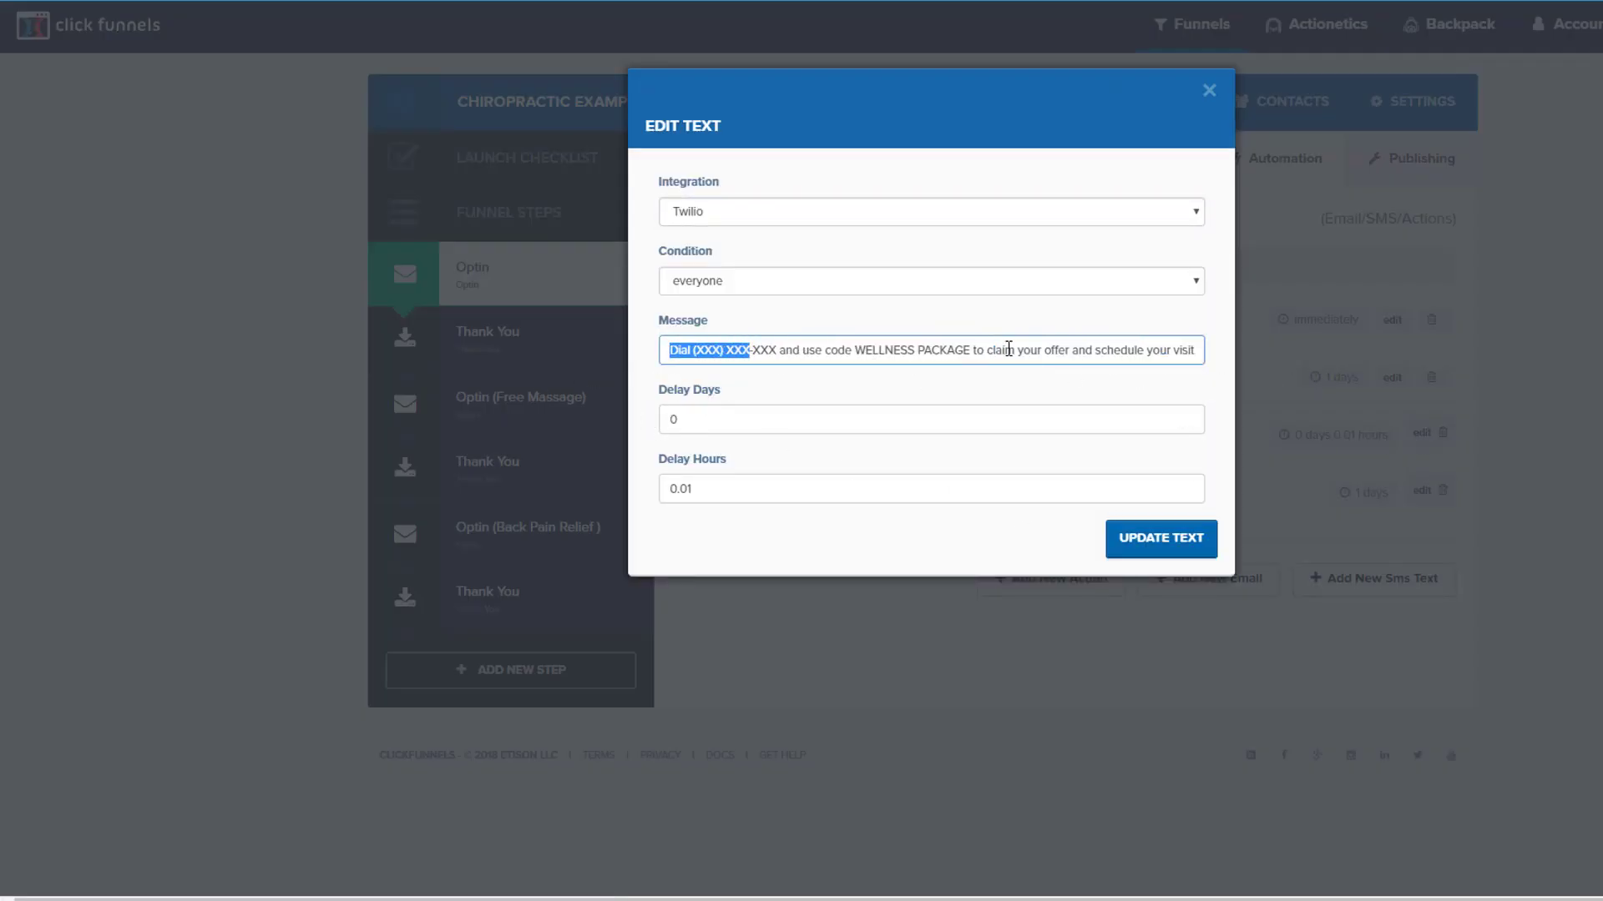
key(Tab)
key(Tab)
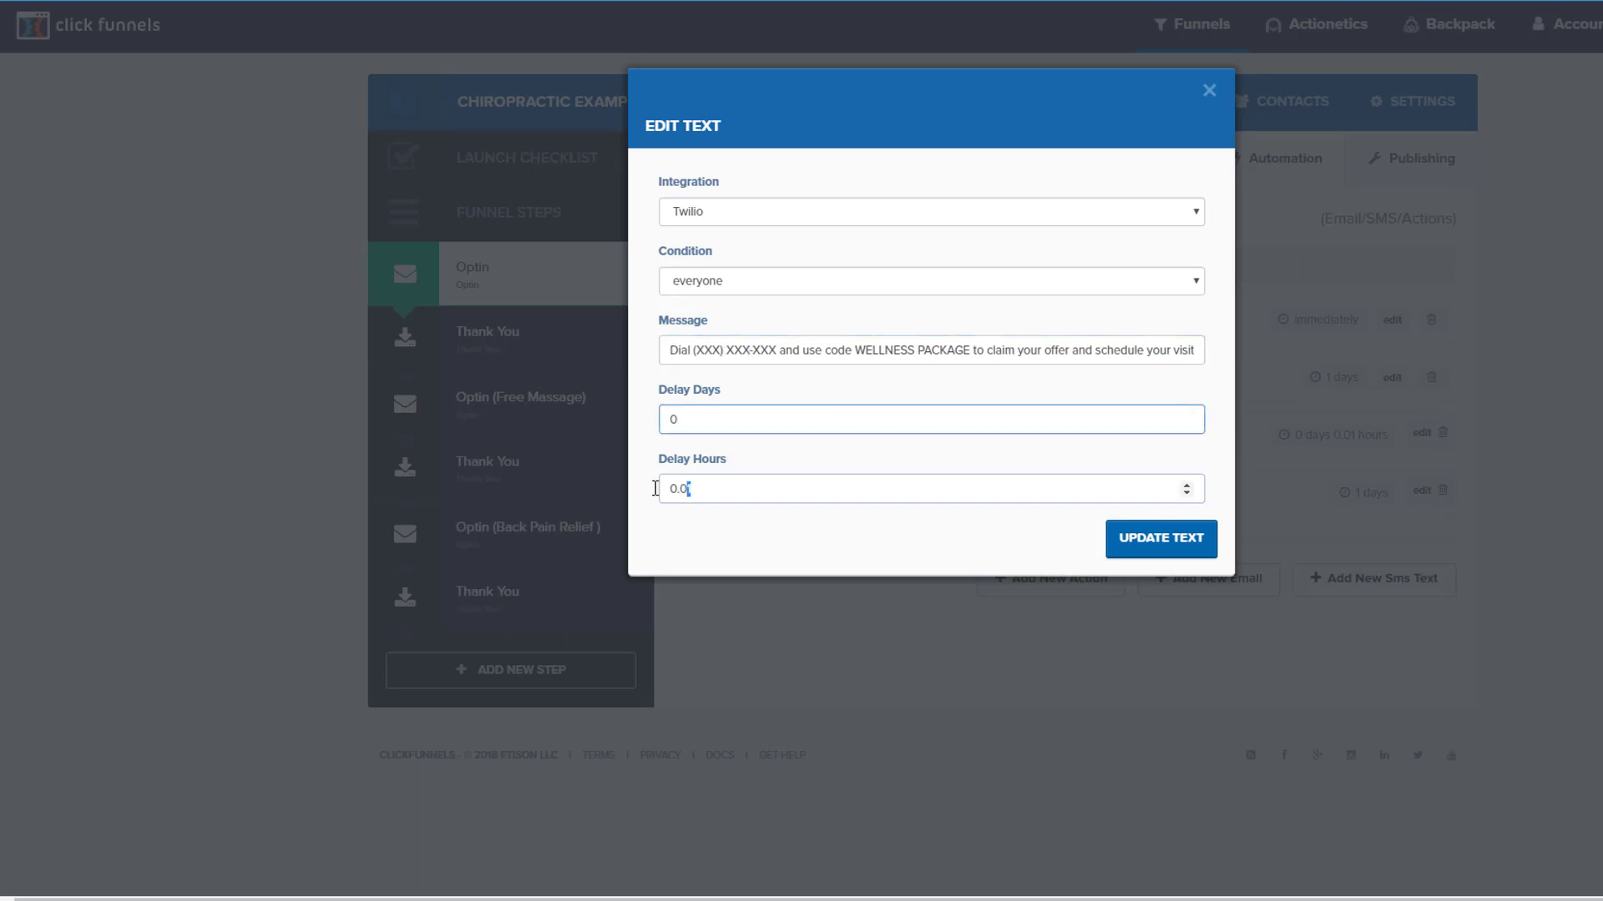
click(1209, 90)
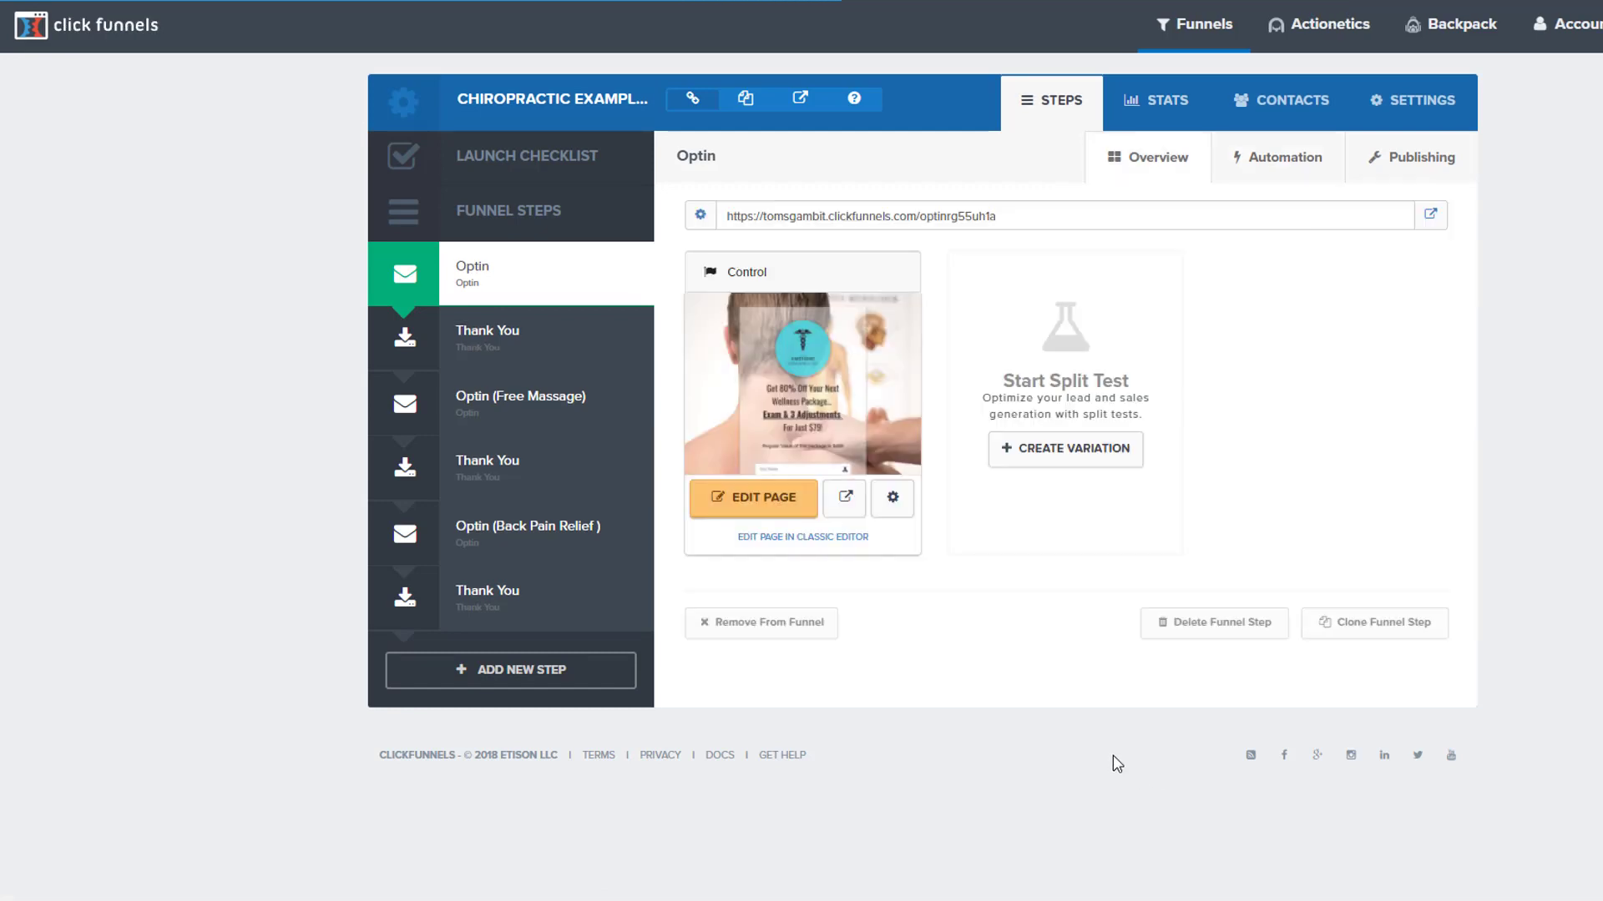
triple_click(896, 216)
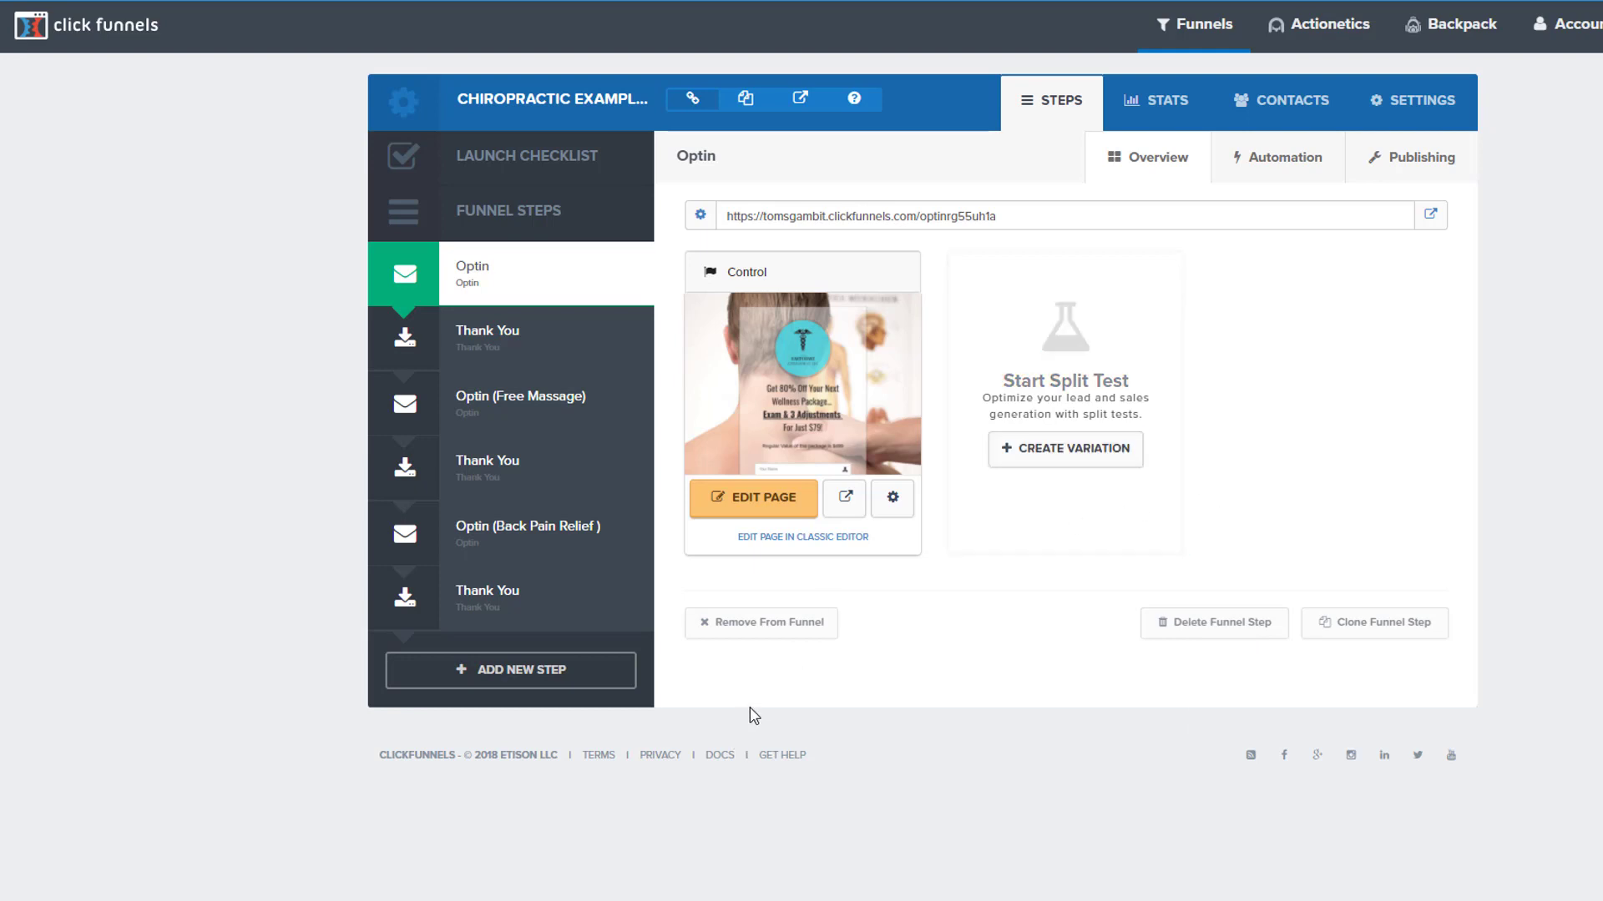
Step: Open the Optin step's Control page in the editor and look through its logo, offer text, form fields and footer
click(772, 506)
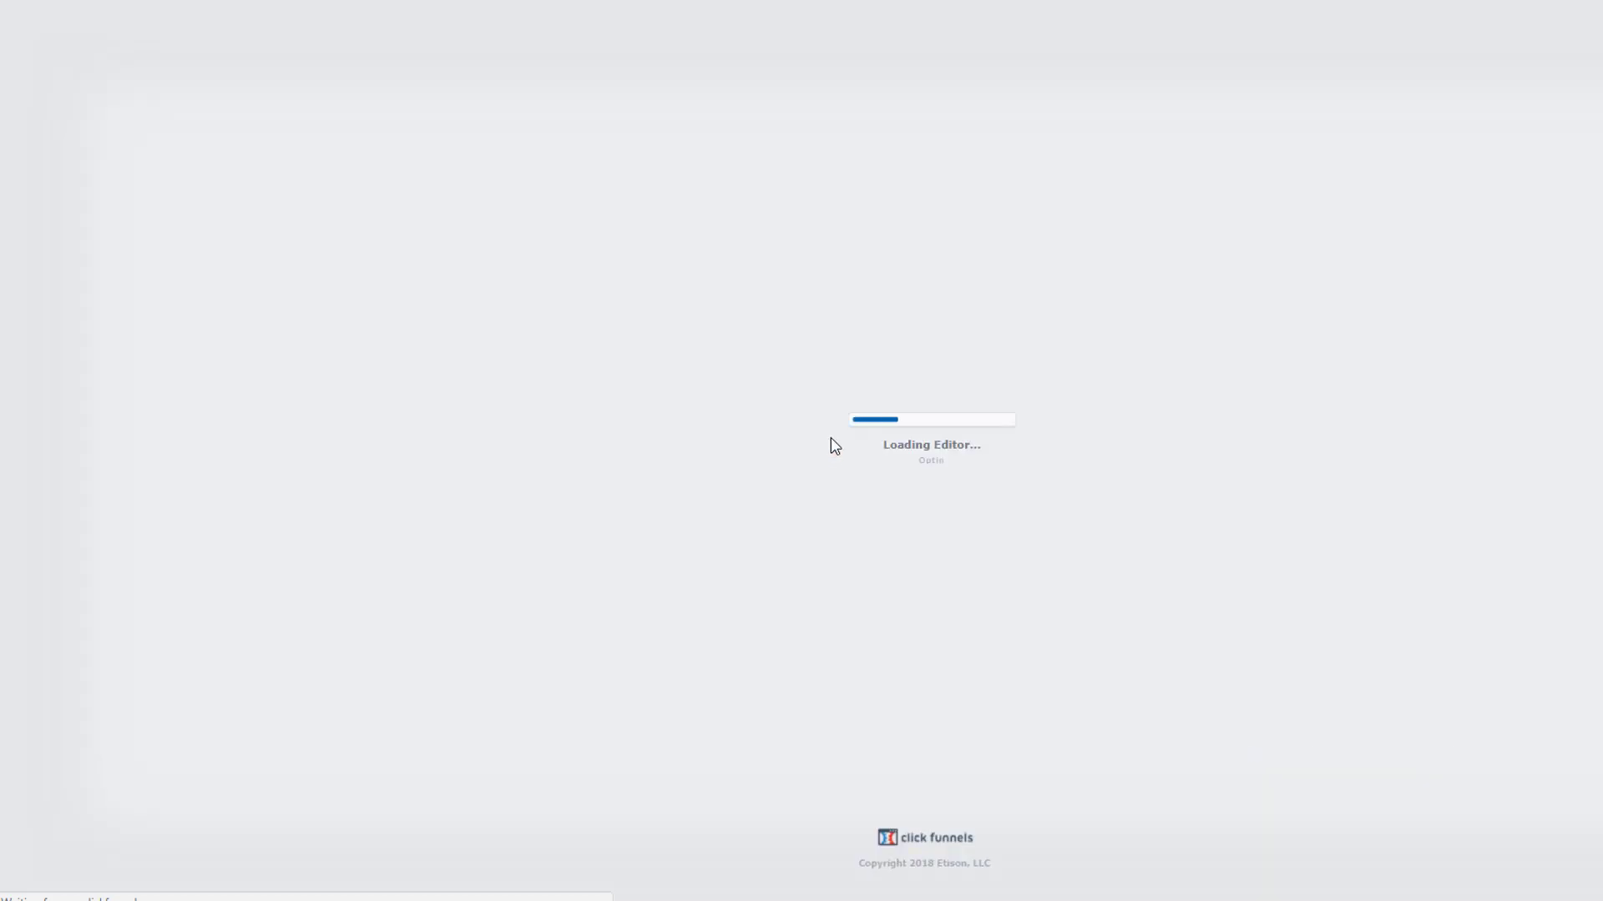
scroll(559, 396, down, 3)
scroll(409, 434, up, 3)
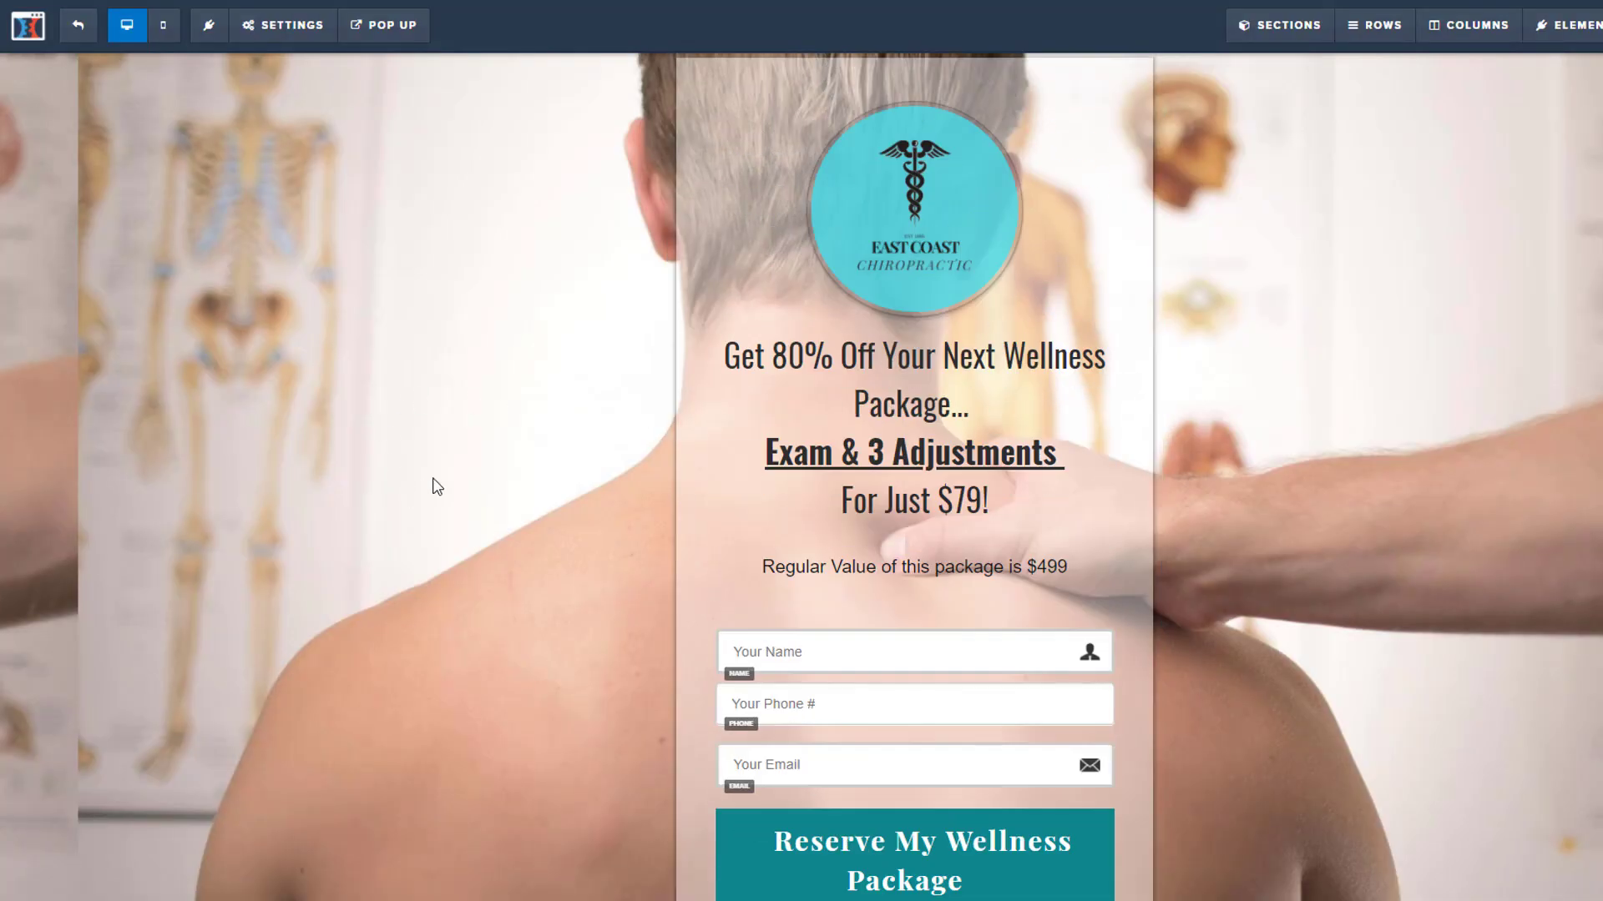
scroll(517, 475, up, 1)
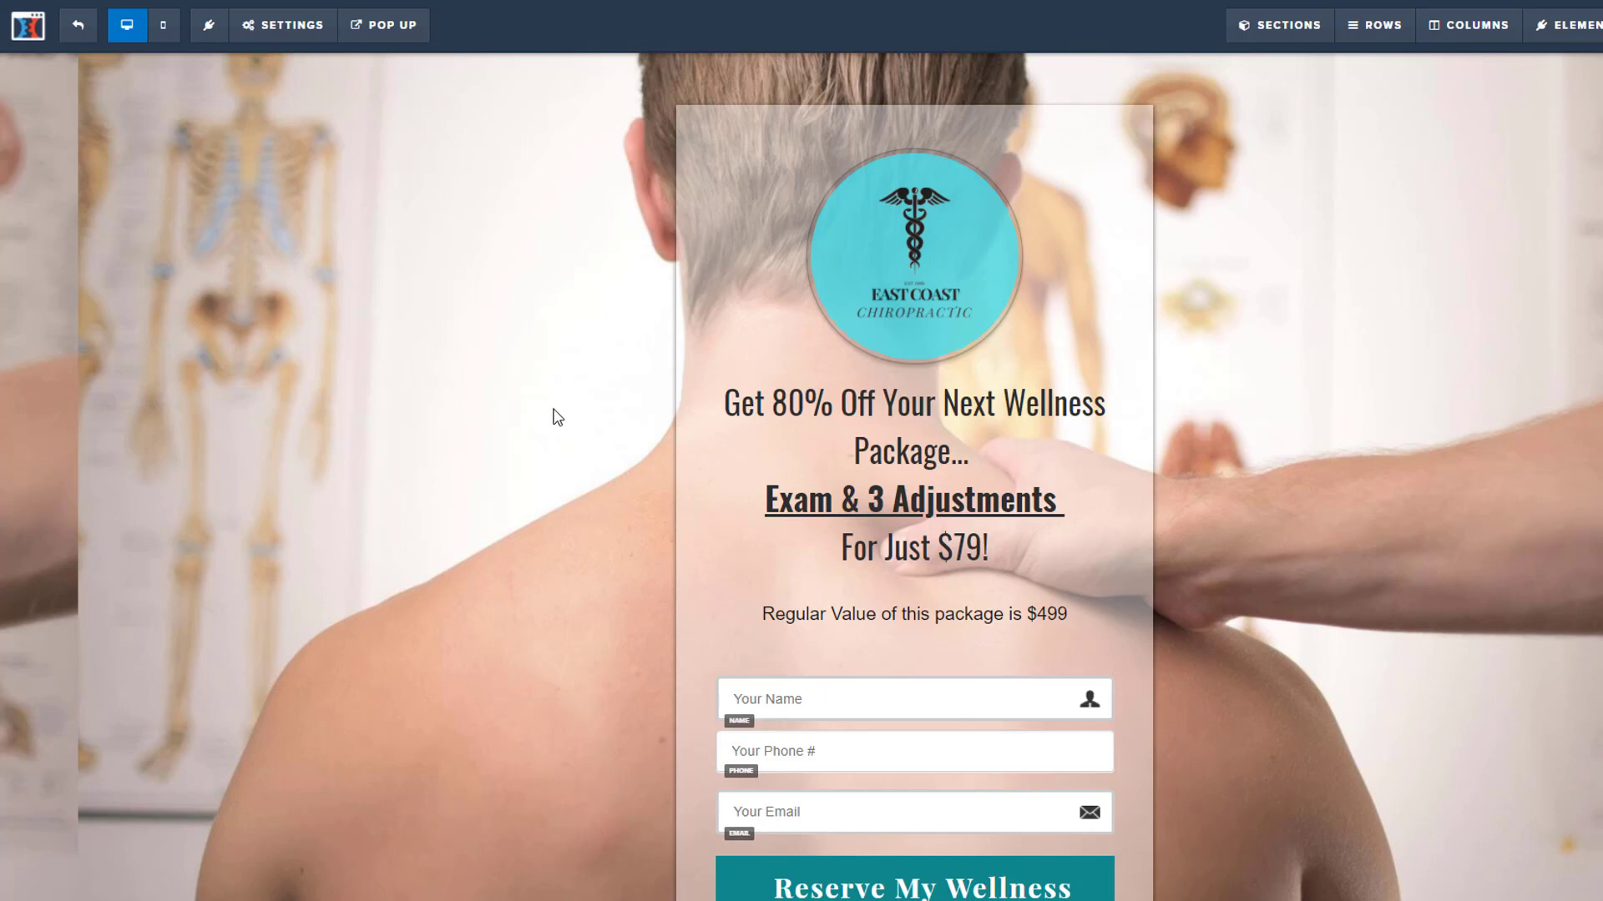
scroll(551, 416, down, 3)
scroll(586, 376, up, 3)
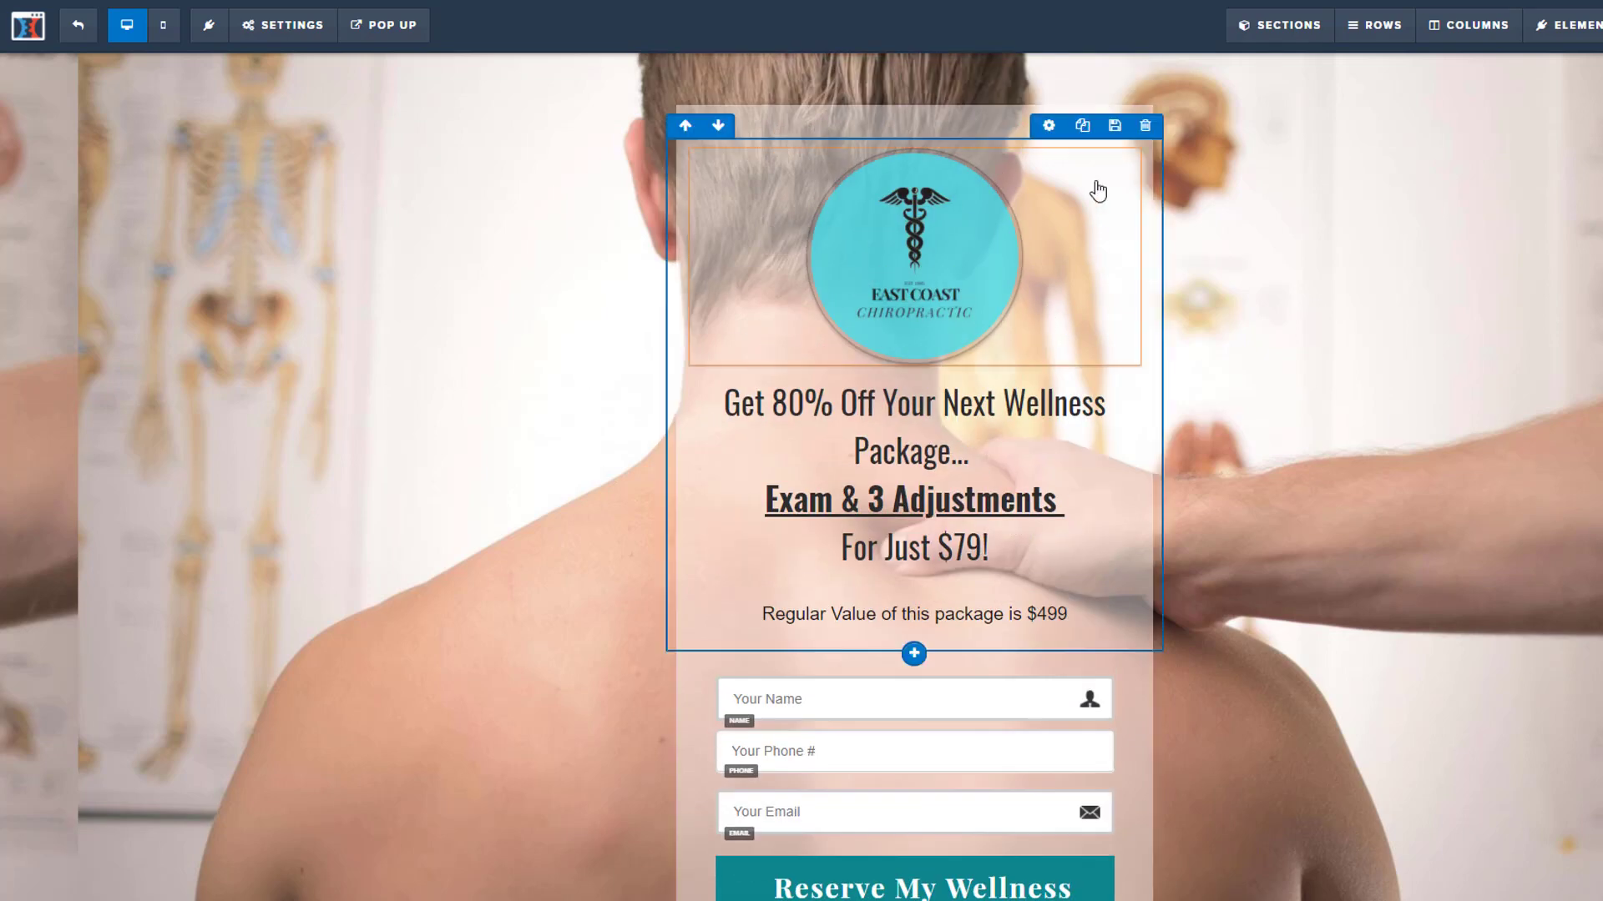
scroll(424, 222, down, 3)
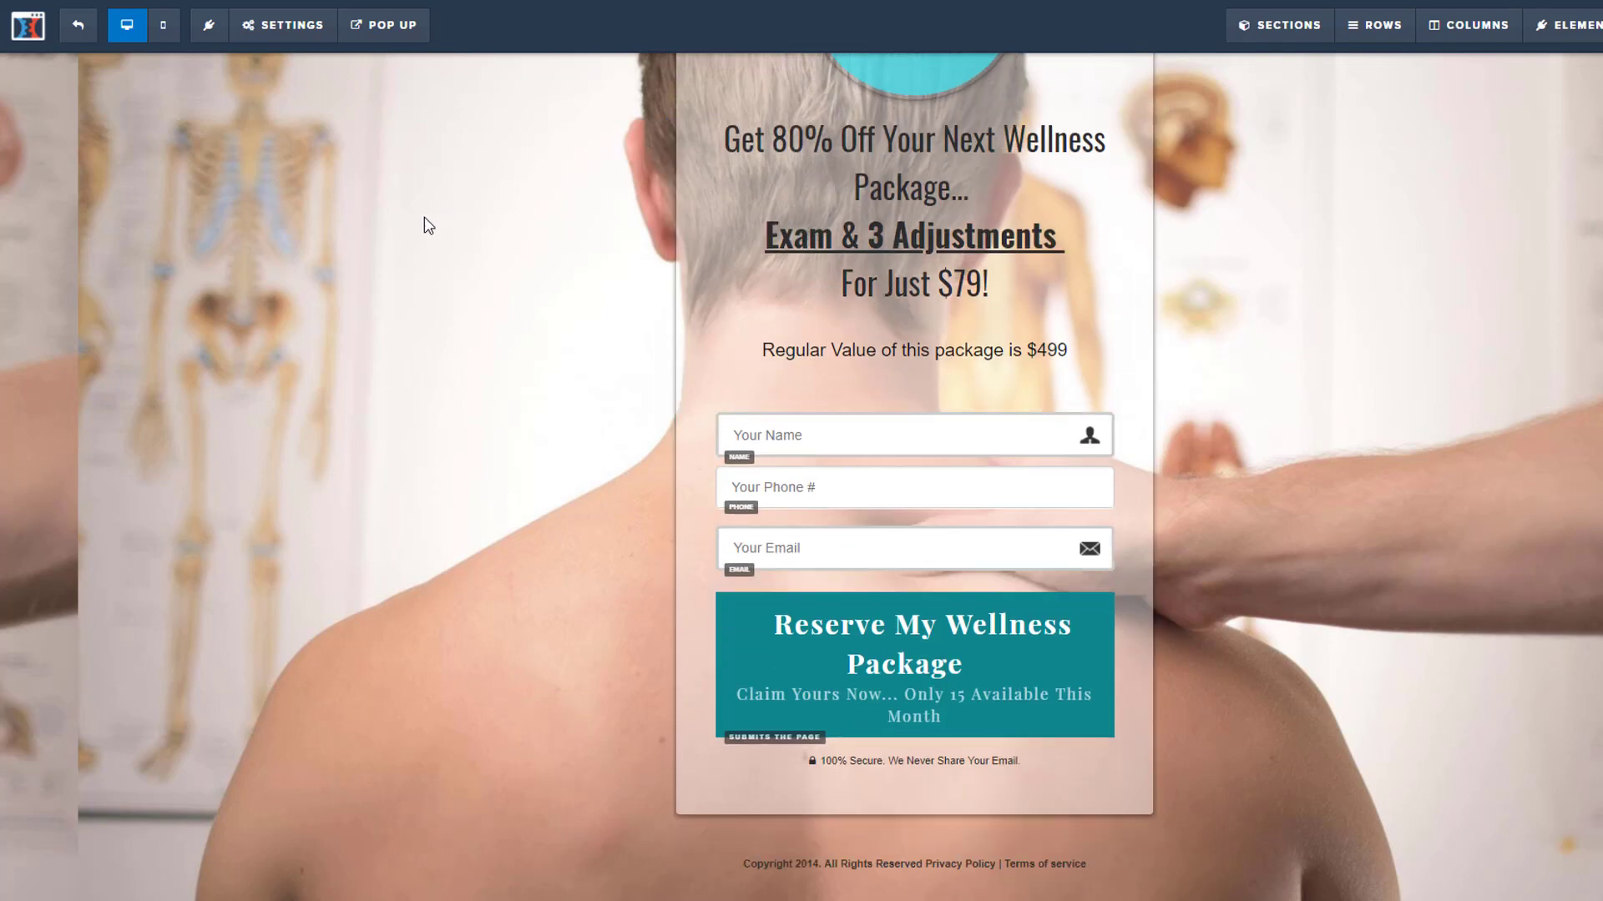
scroll(401, 267, up, 3)
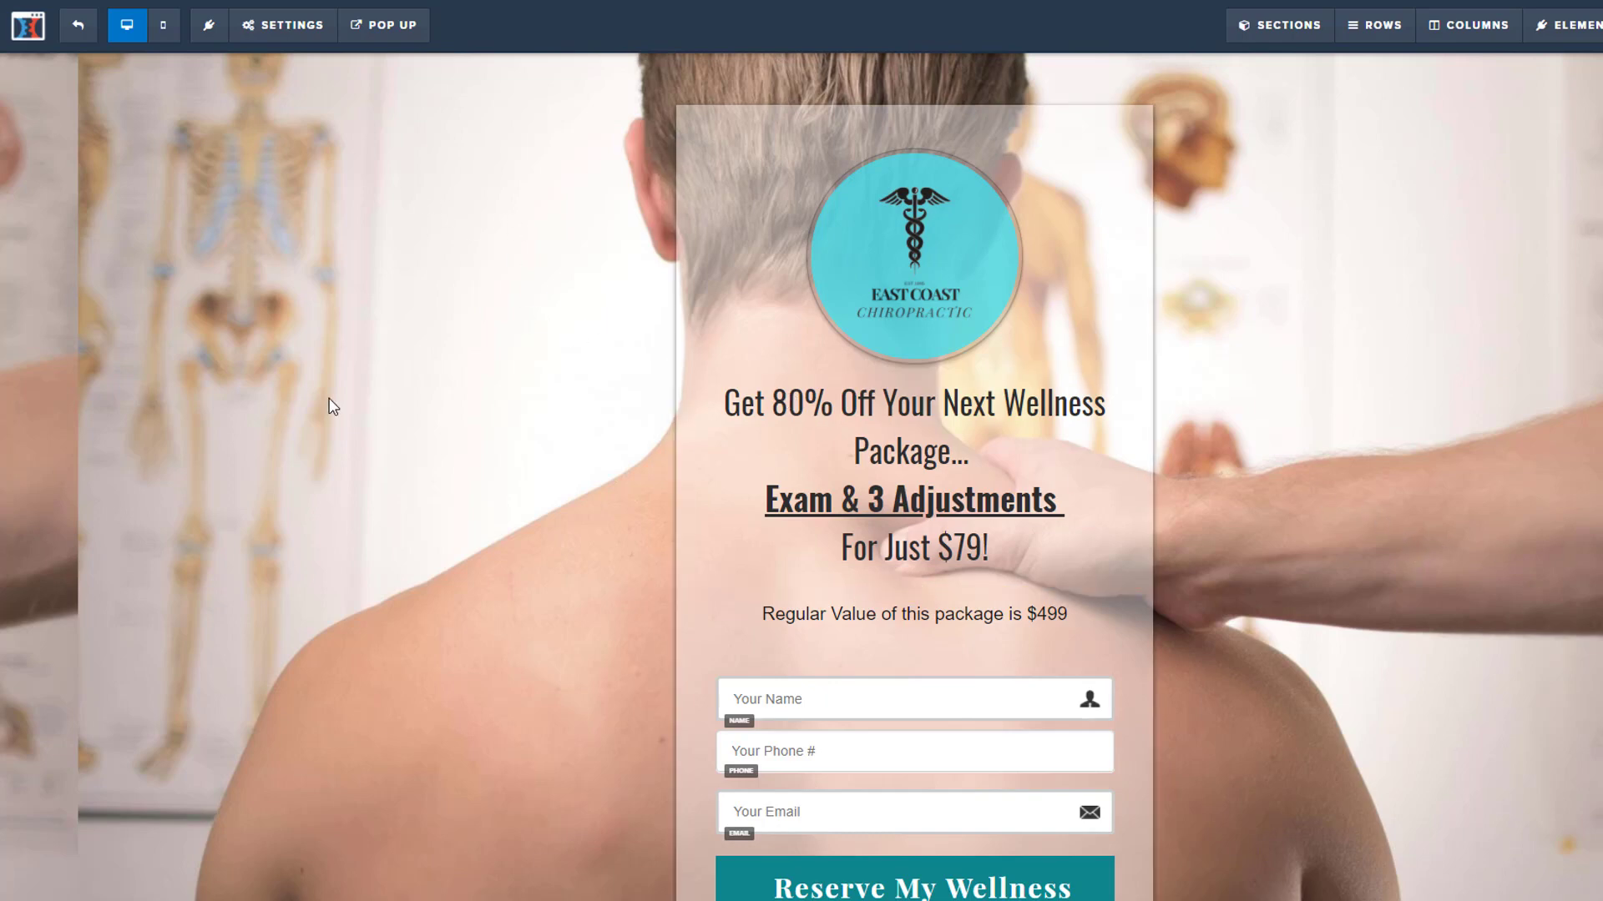
scroll(412, 261, down, 3)
scroll(443, 243, up, 3)
scroll(441, 244, down, 3)
scroll(441, 244, up, 3)
Step: Open the Optin page's background settings, review the image, colour and video options, and close them unchanged
click(299, 37)
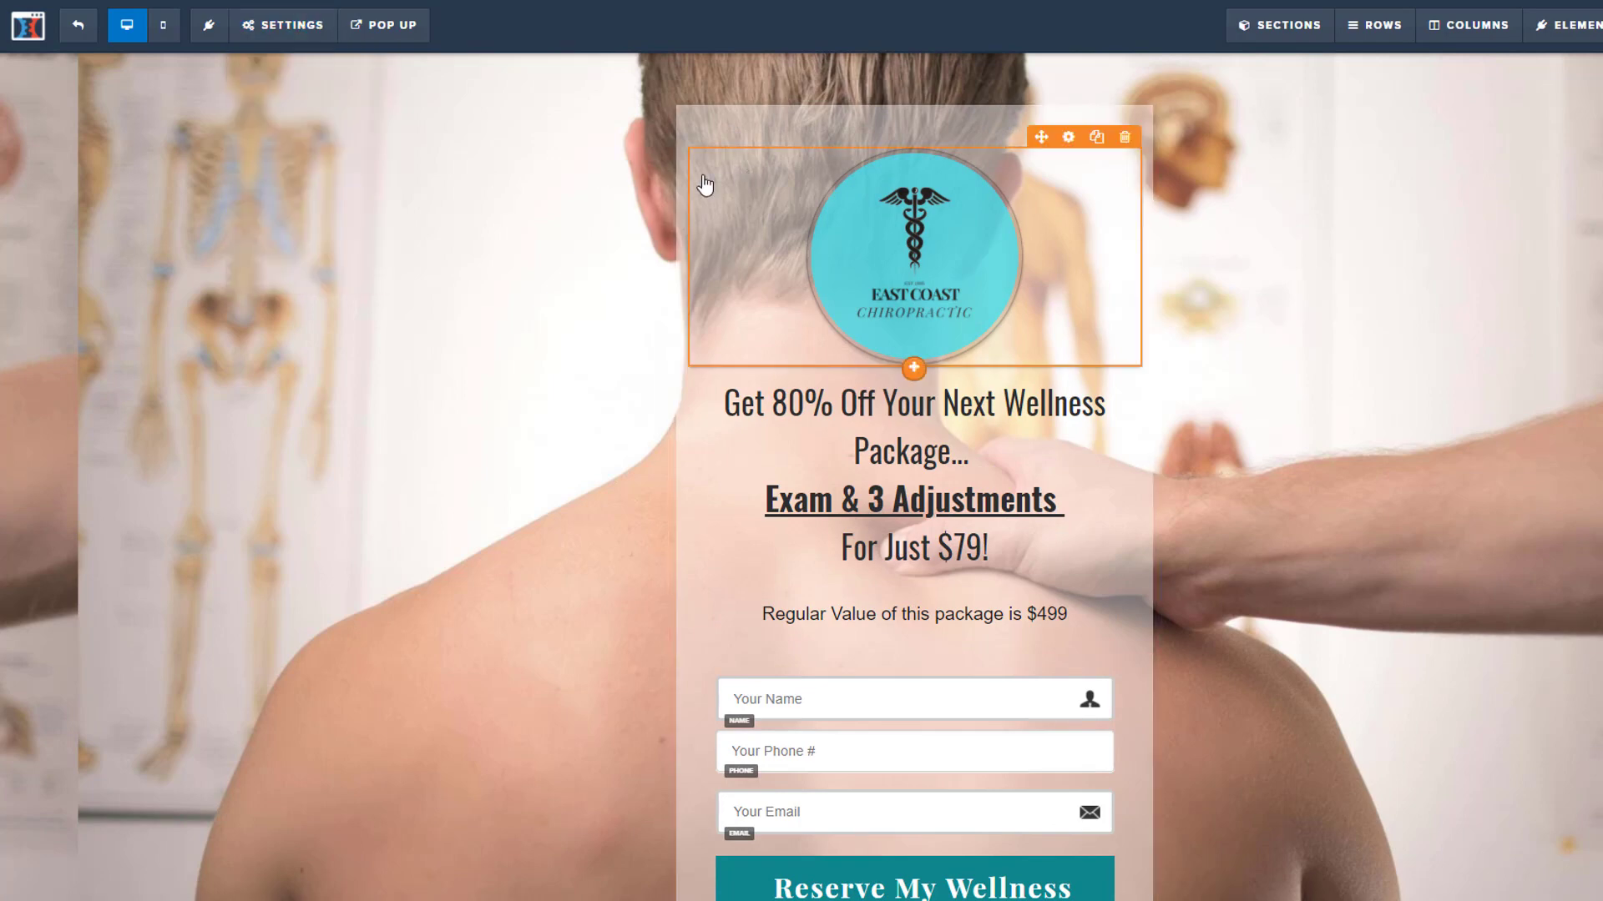
click(239, 28)
click(313, 205)
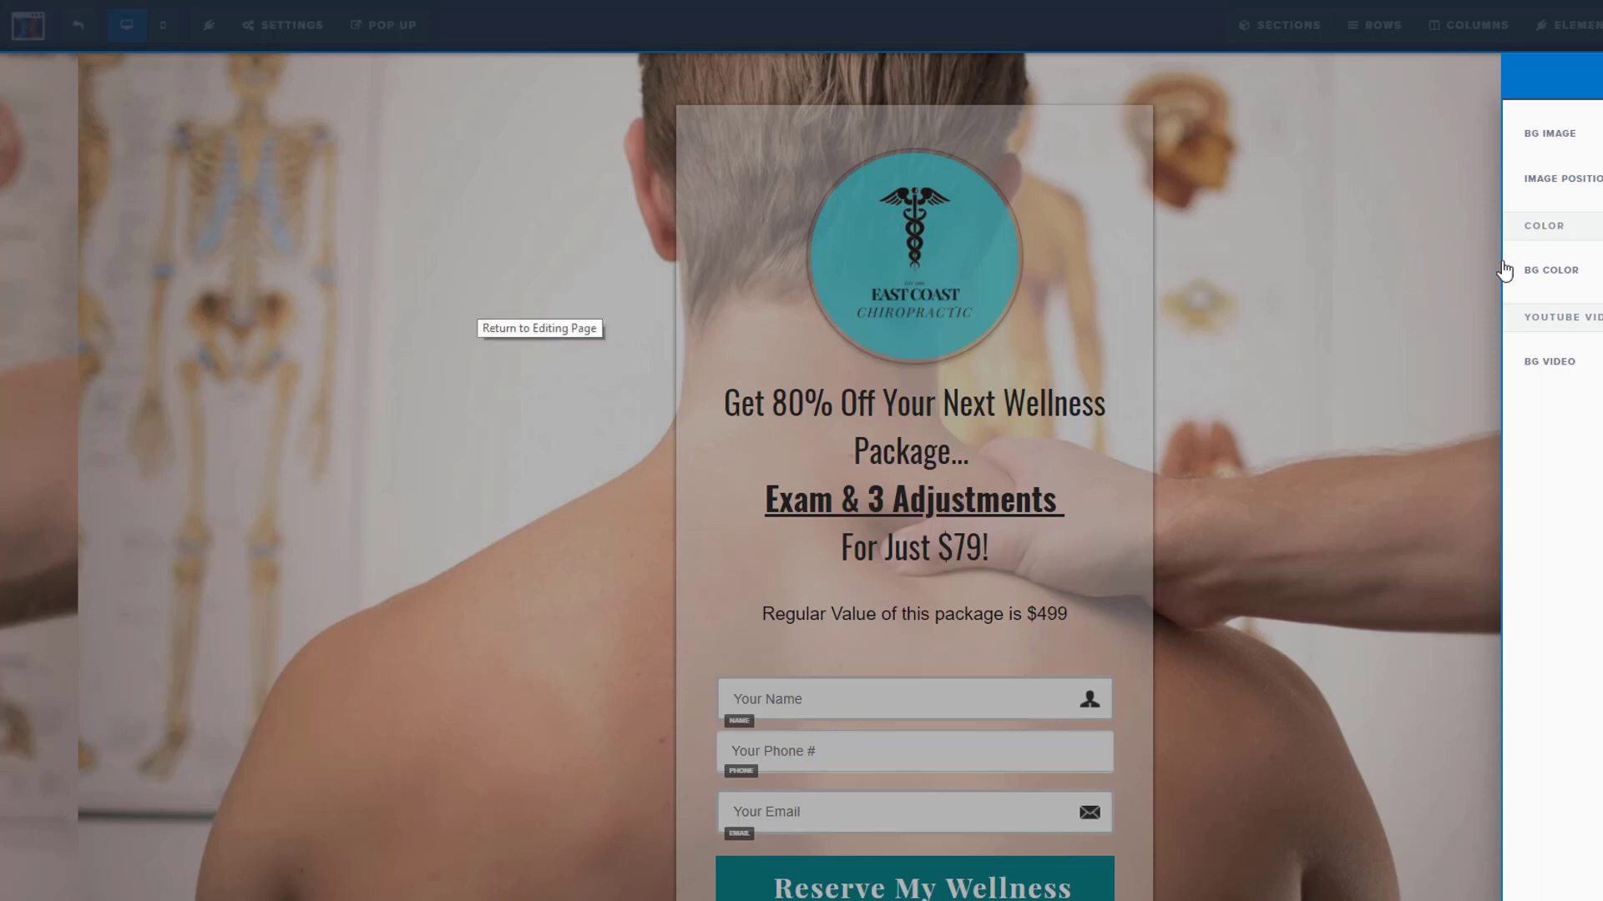
click(1331, 250)
Step: Look over the Optin page, open the East Coast Chiropractic logo's image settings, and close them unchanged
scroll(1461, 351, down, 3)
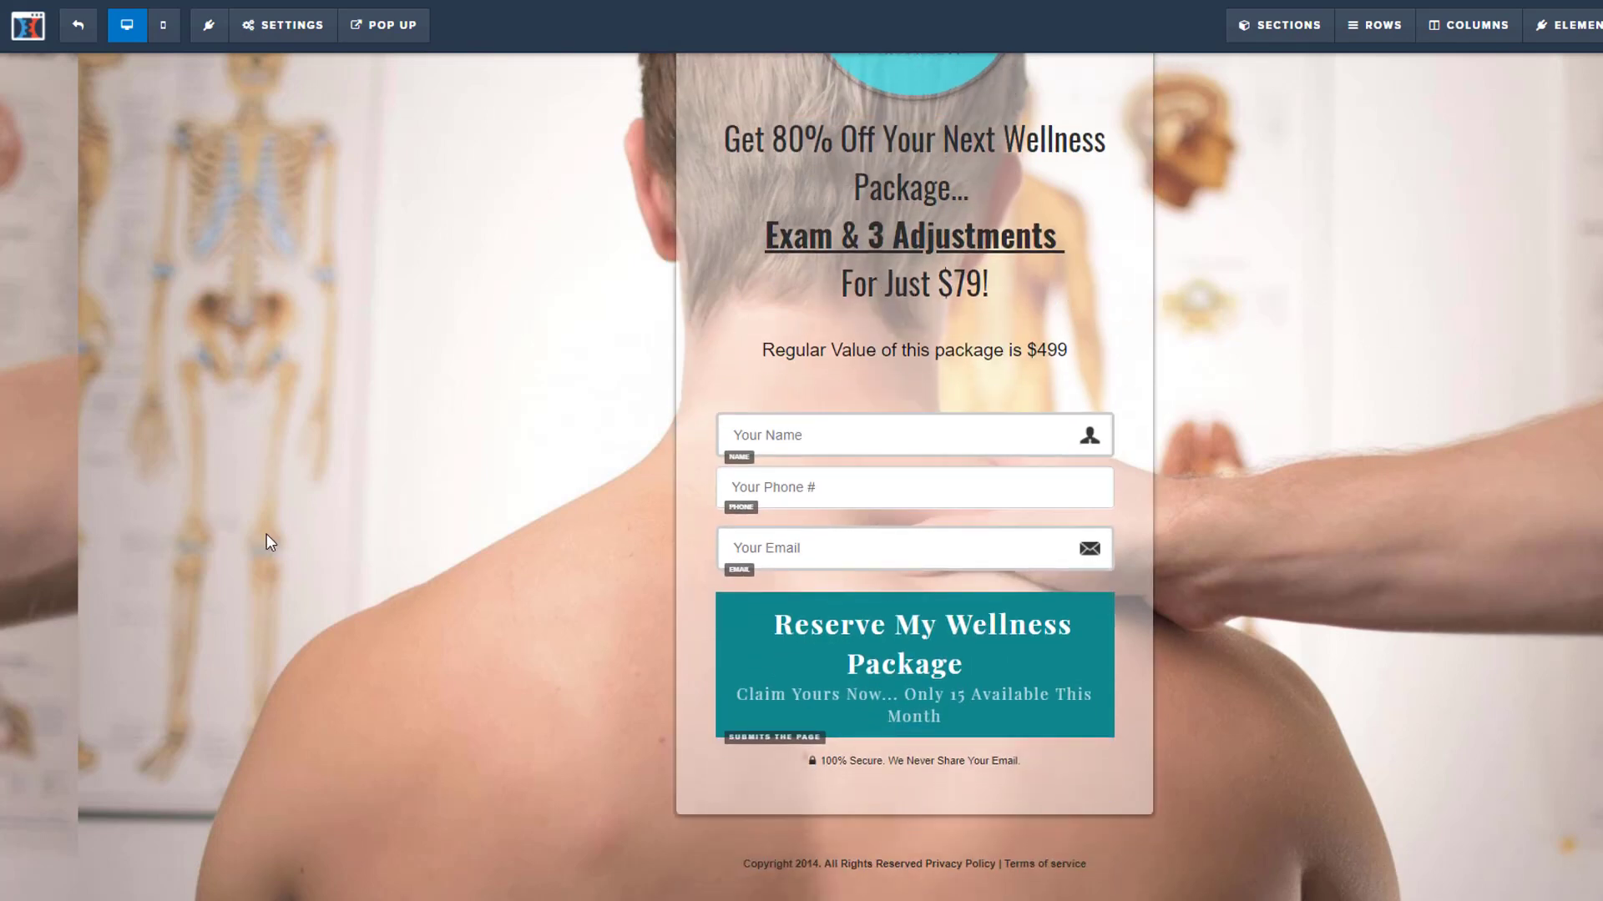
scroll(267, 535, up, 3)
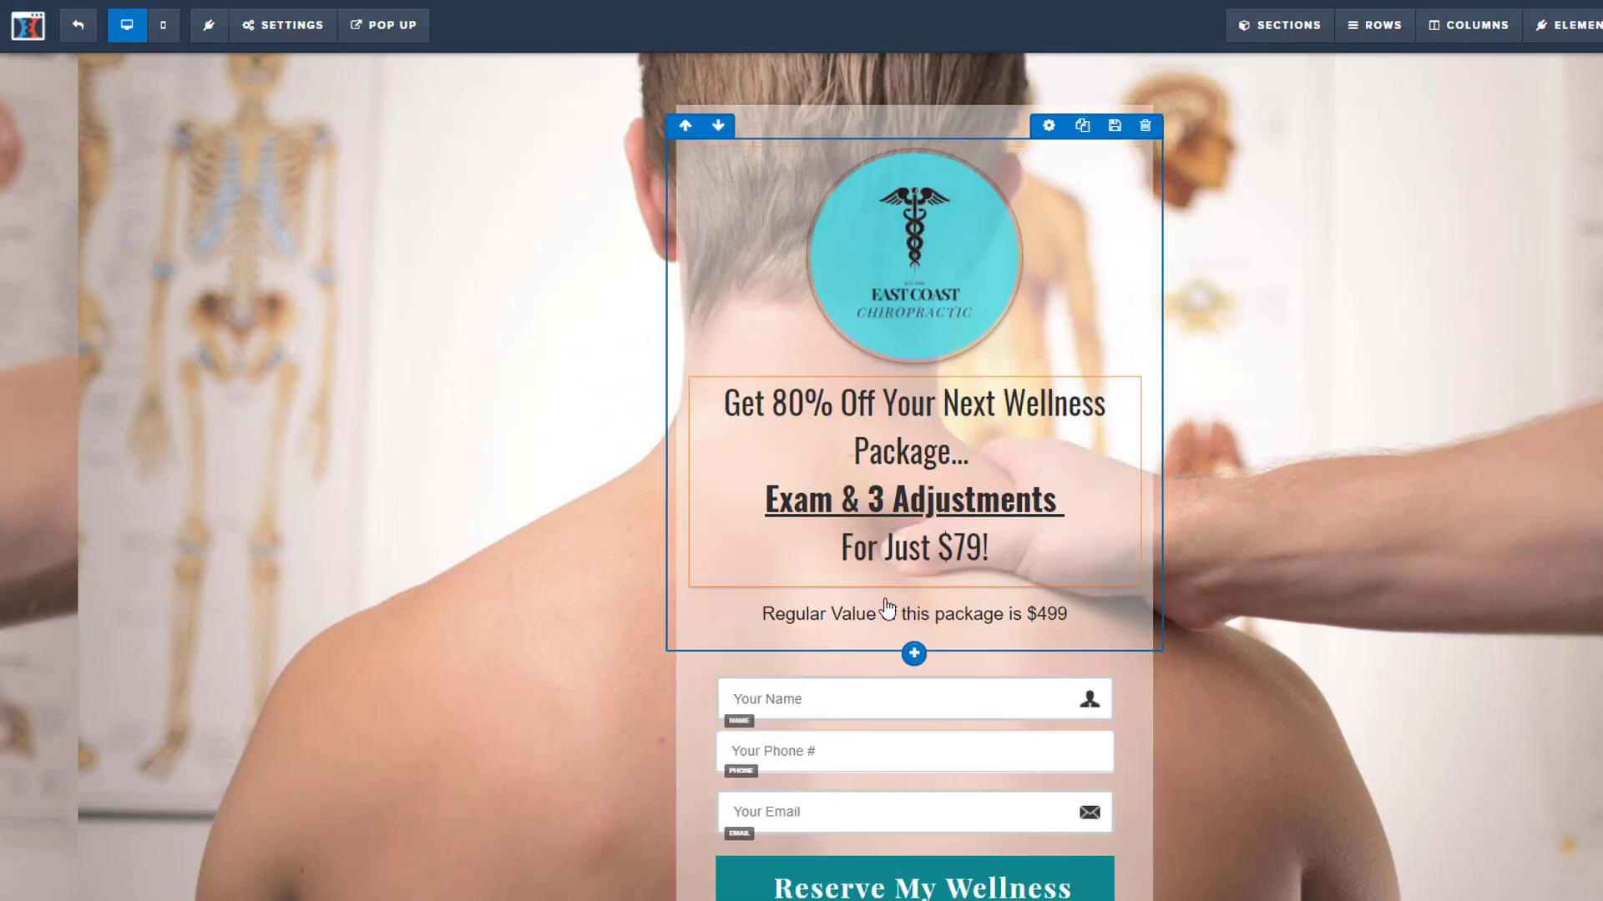
scroll(883, 609, down, 3)
scroll(889, 628, up, 3)
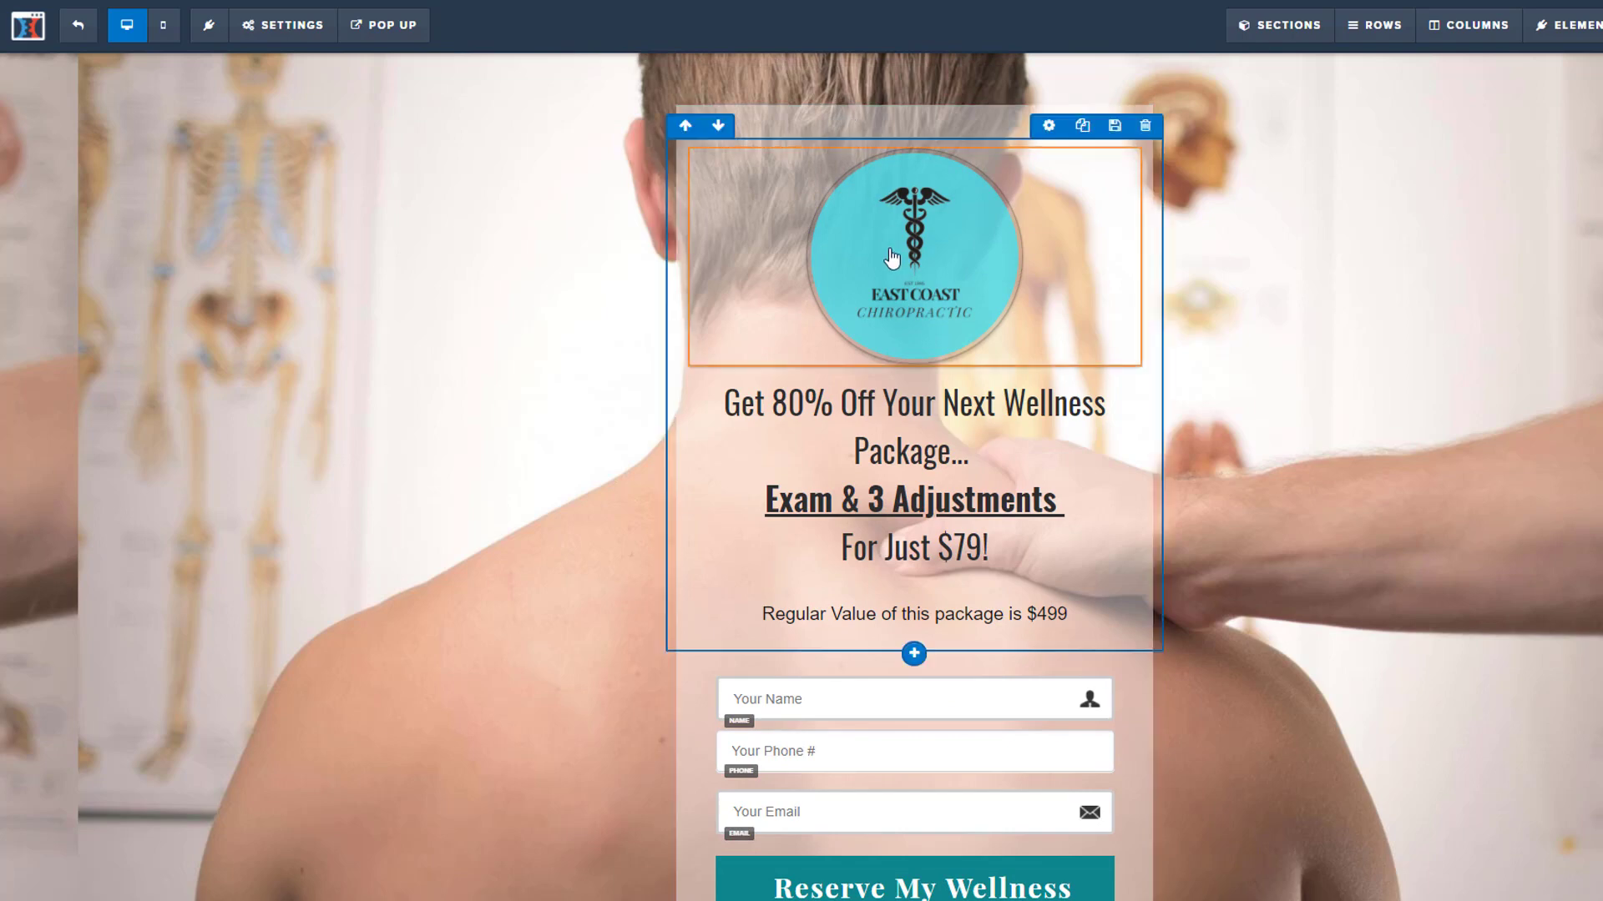
click(925, 274)
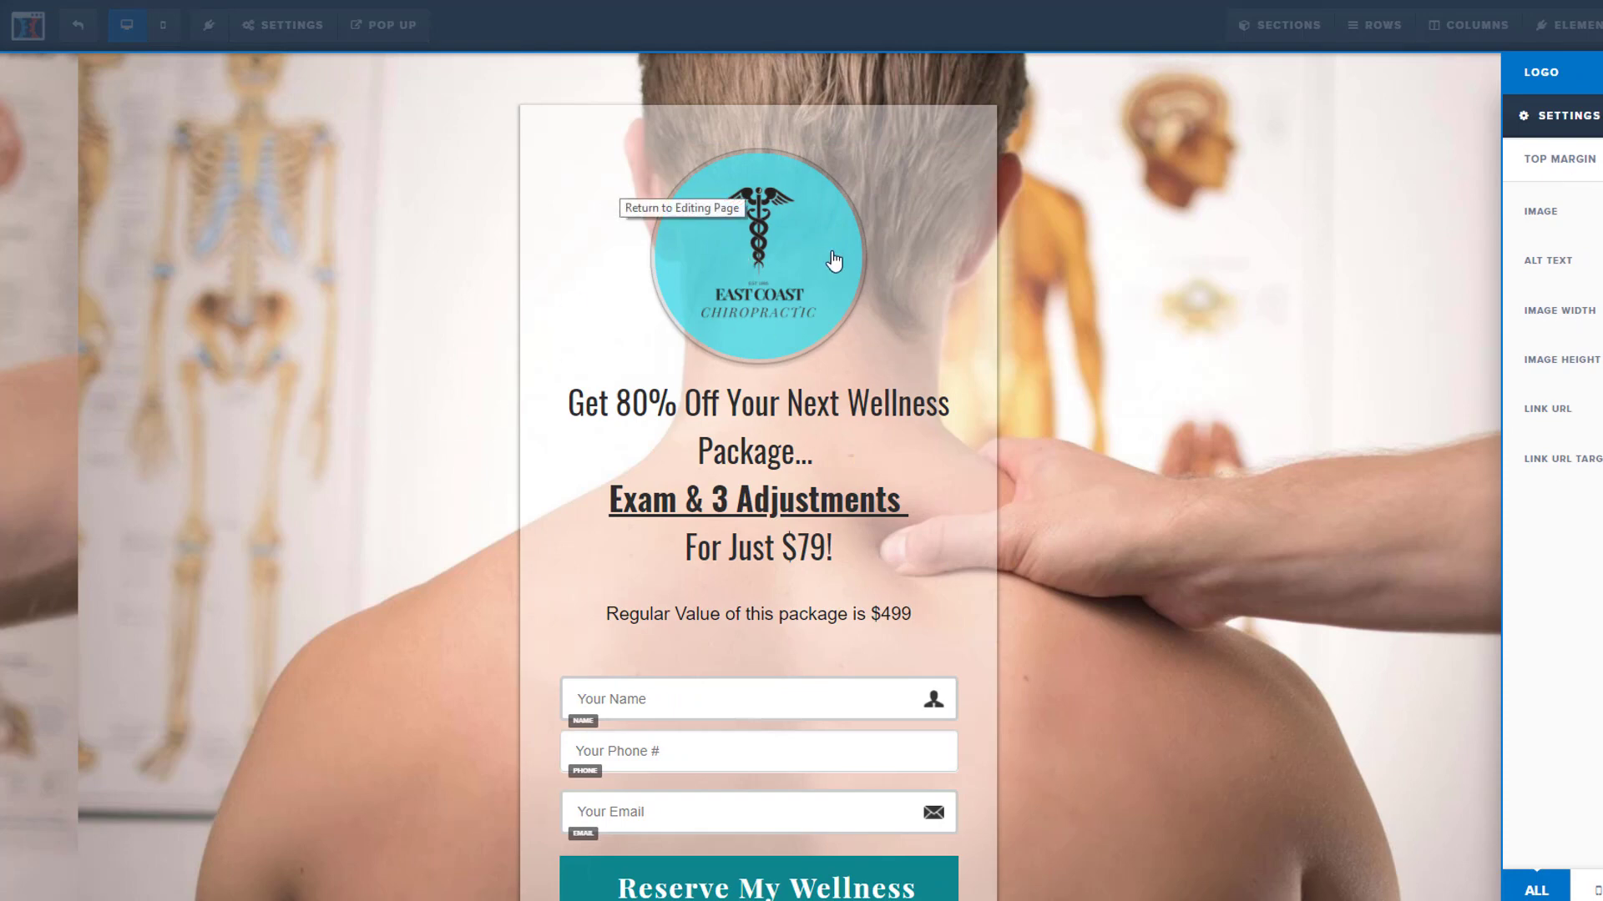
click(409, 474)
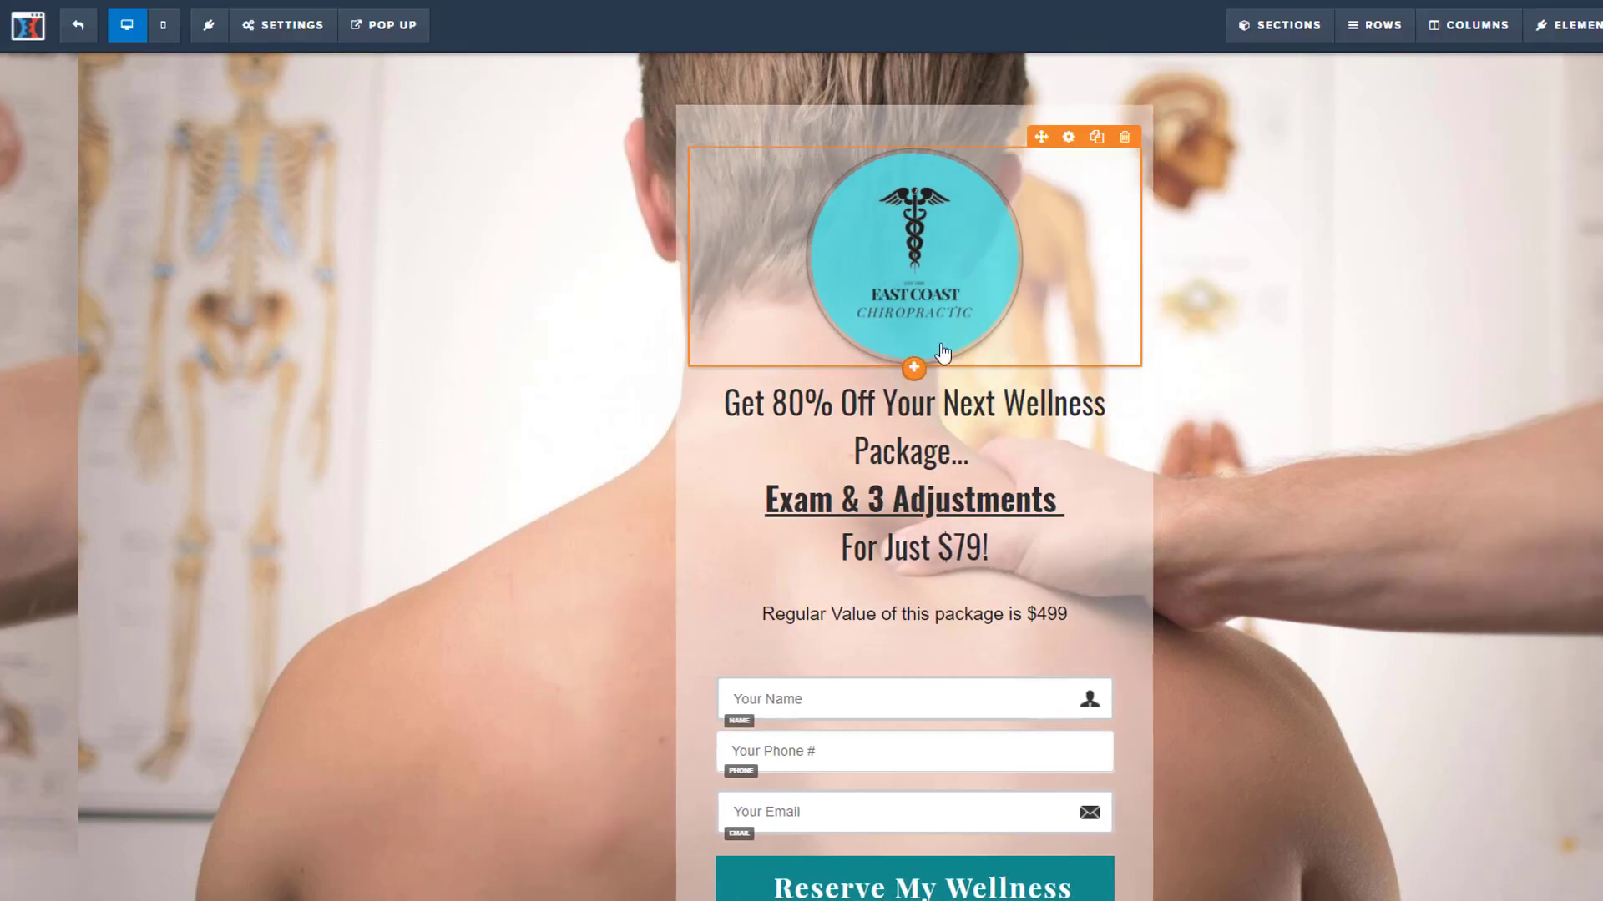
Step: Select the wellness package headline text and the "Regular Value of this package is $499" line for editing, and leave both unchanged
scroll(894, 237, down, 2)
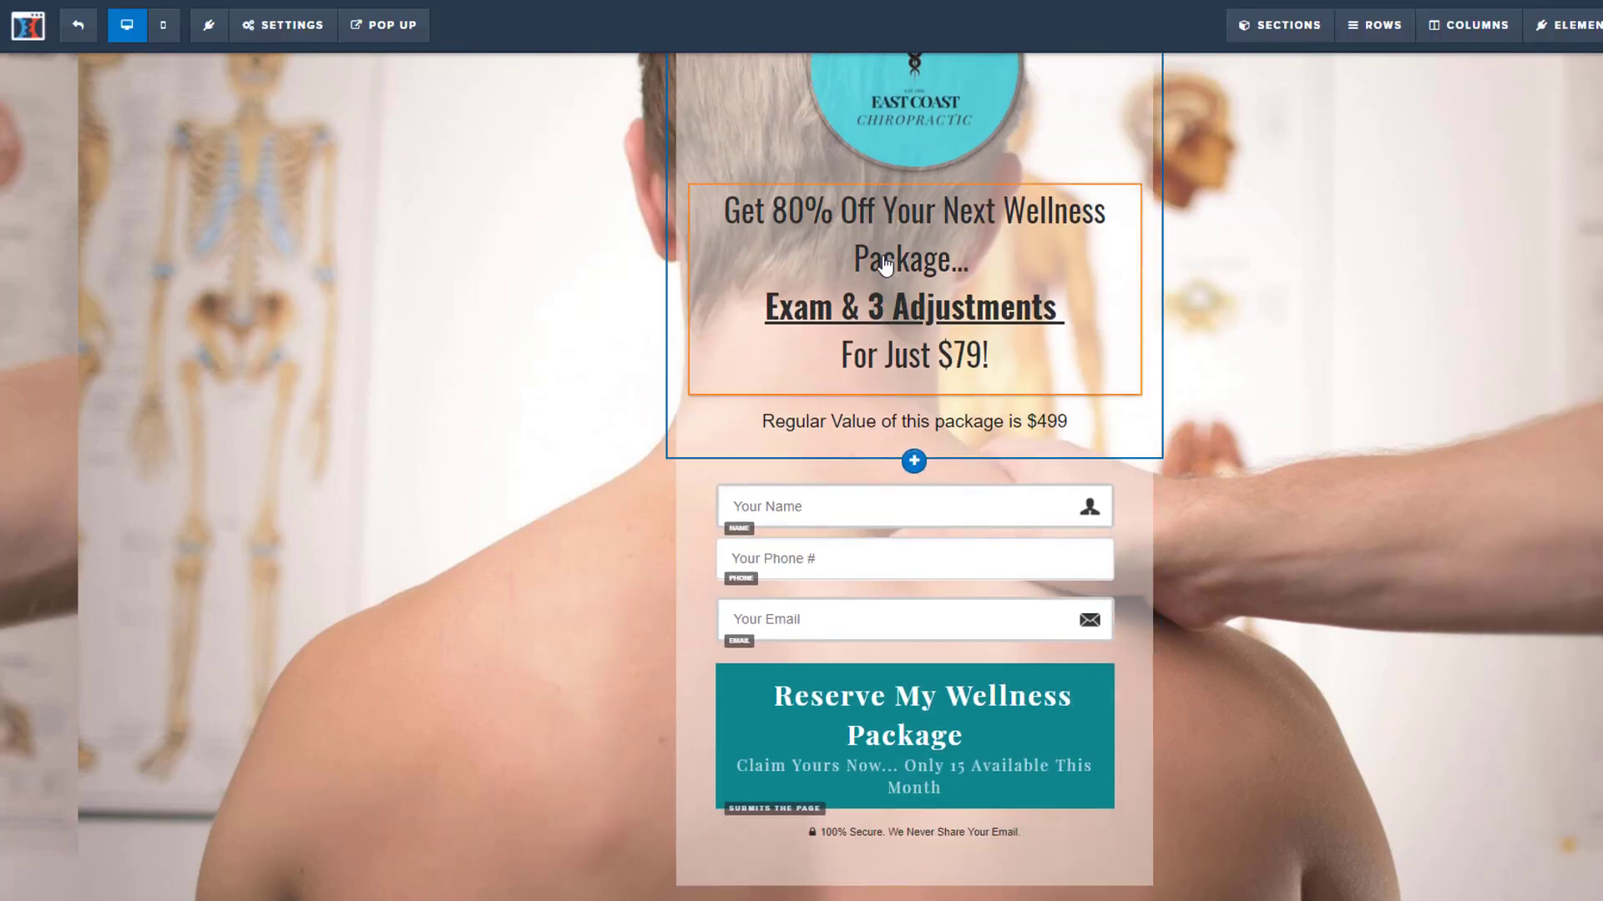
click(890, 355)
drag(875, 269, 982, 313)
click(1002, 323)
drag(765, 214, 974, 436)
click(975, 427)
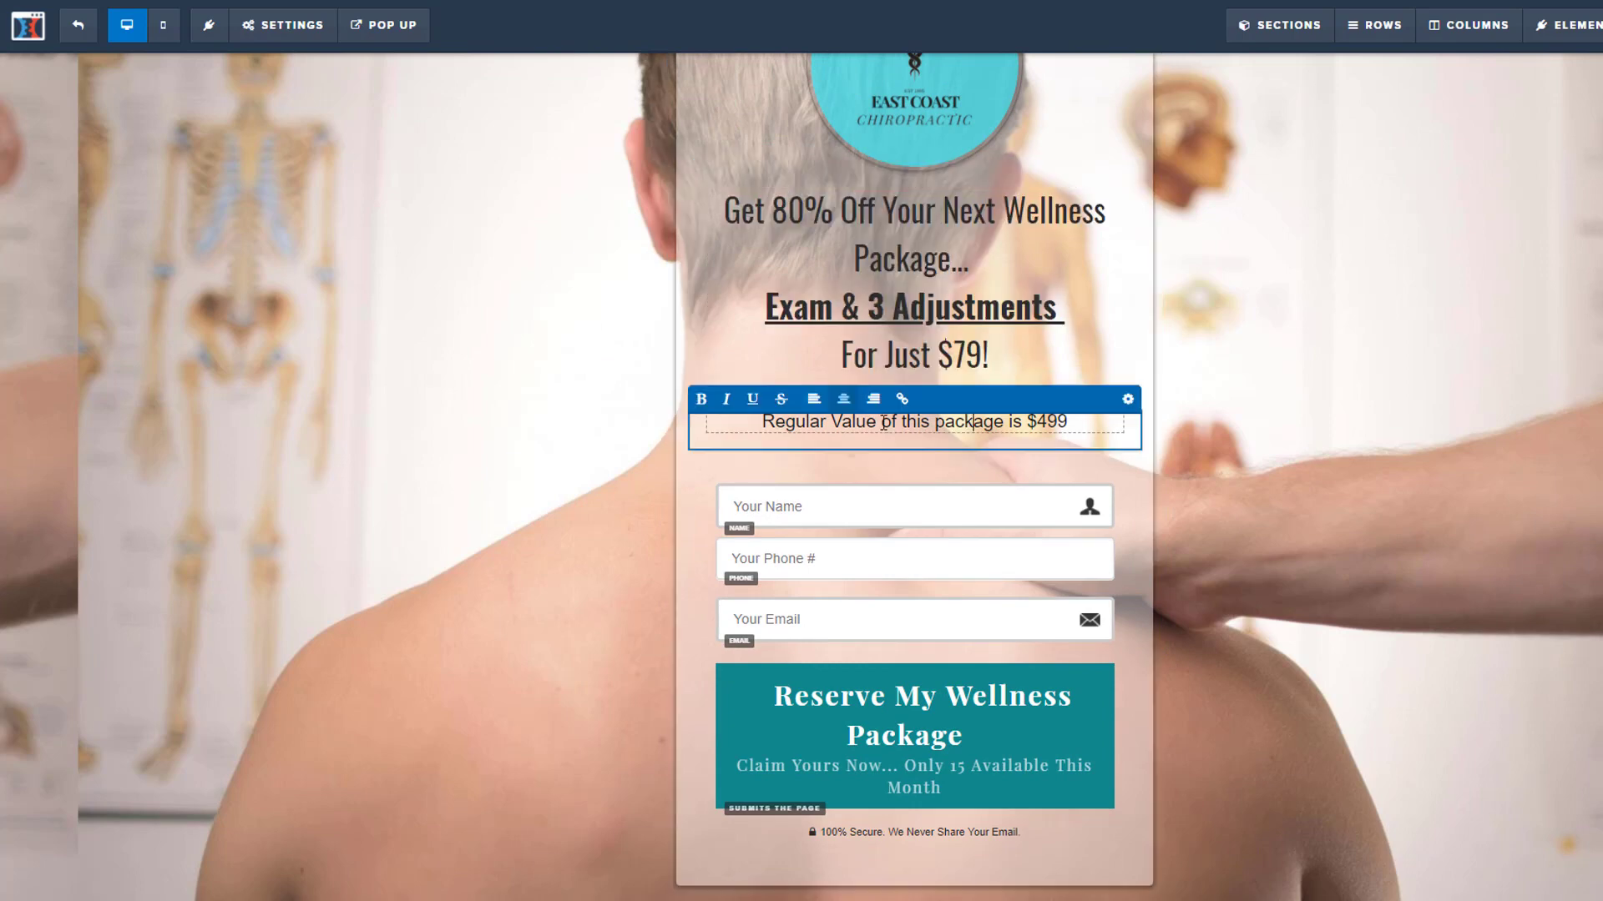
drag(804, 424, 1133, 428)
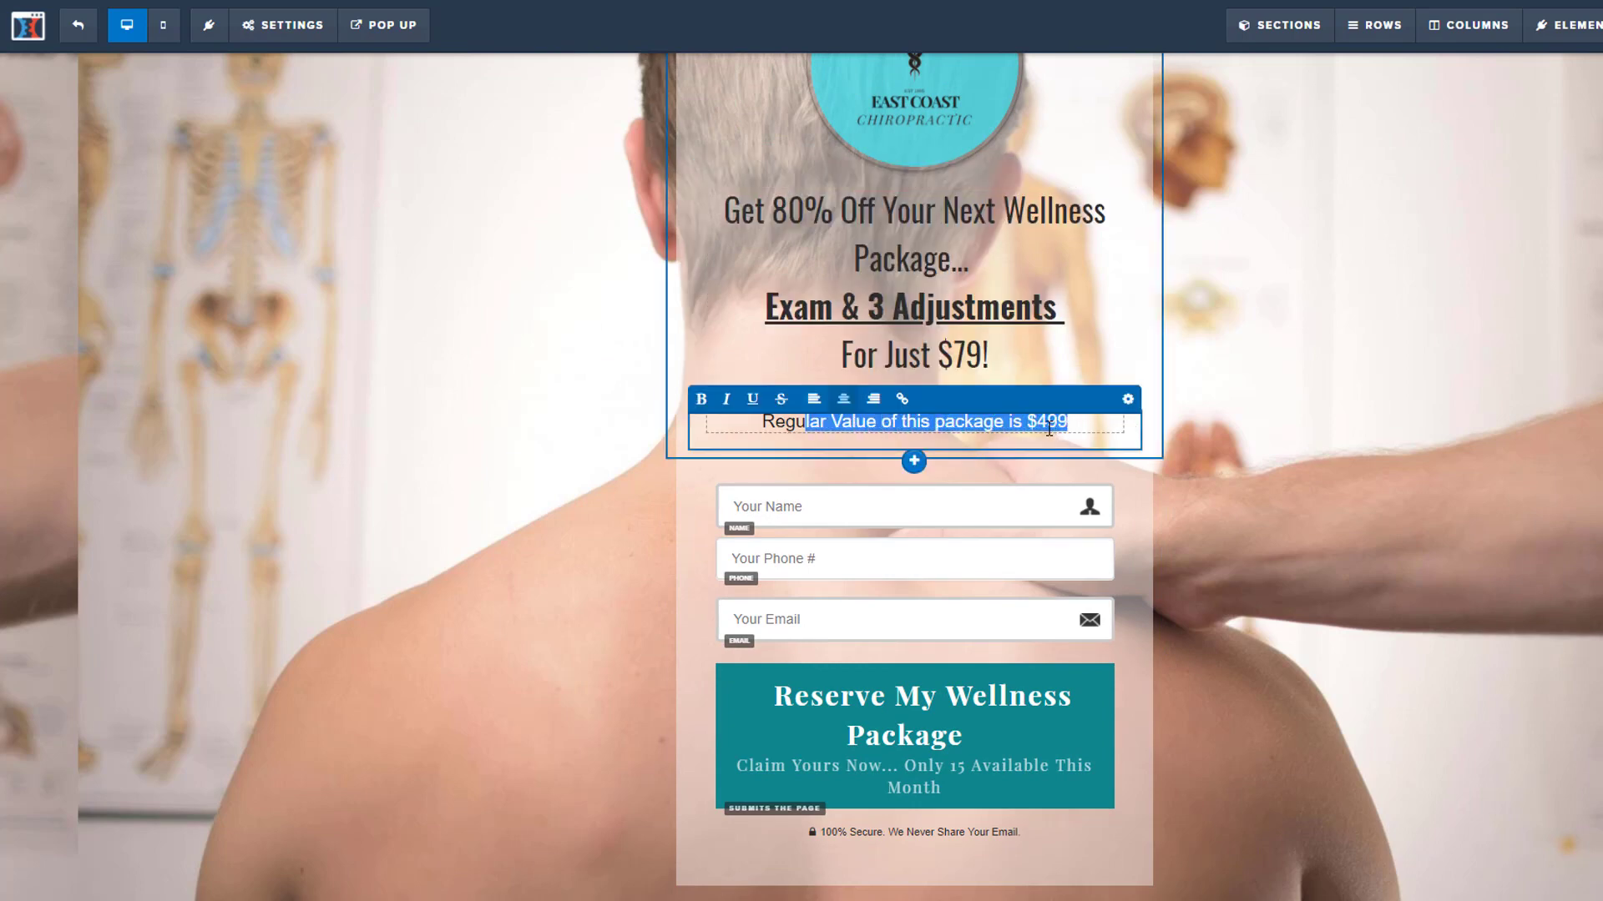
click(521, 347)
Step: Open the Optin page's email integration settings, review the integration, action and list fields, and close them unchanged
scroll(651, 301, down, 1)
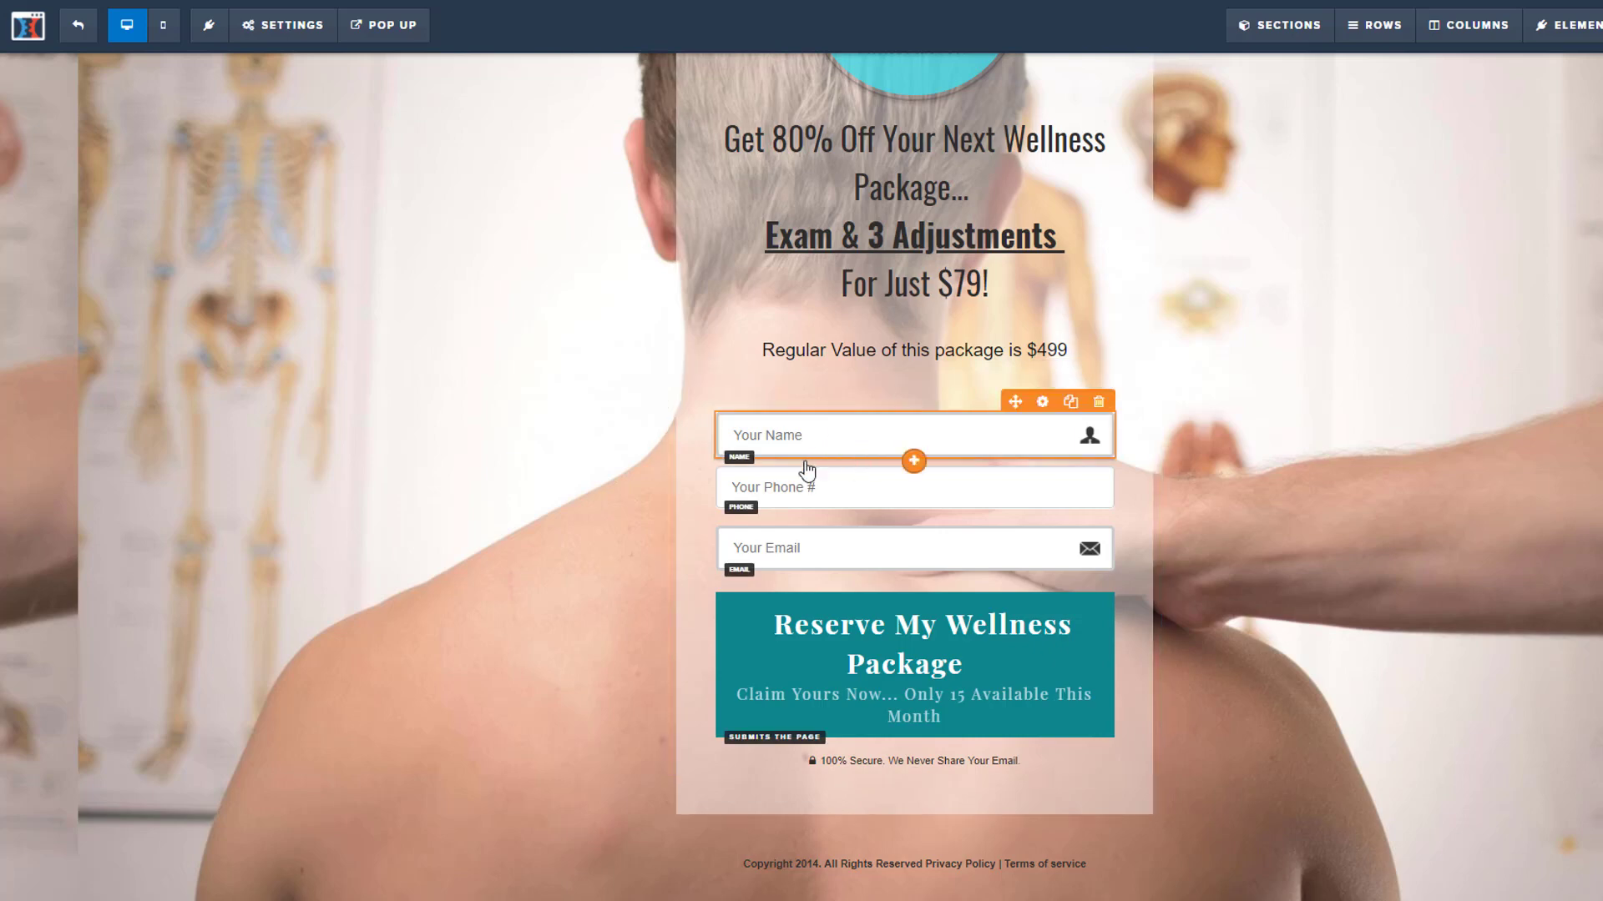
mouse_move(288, 26)
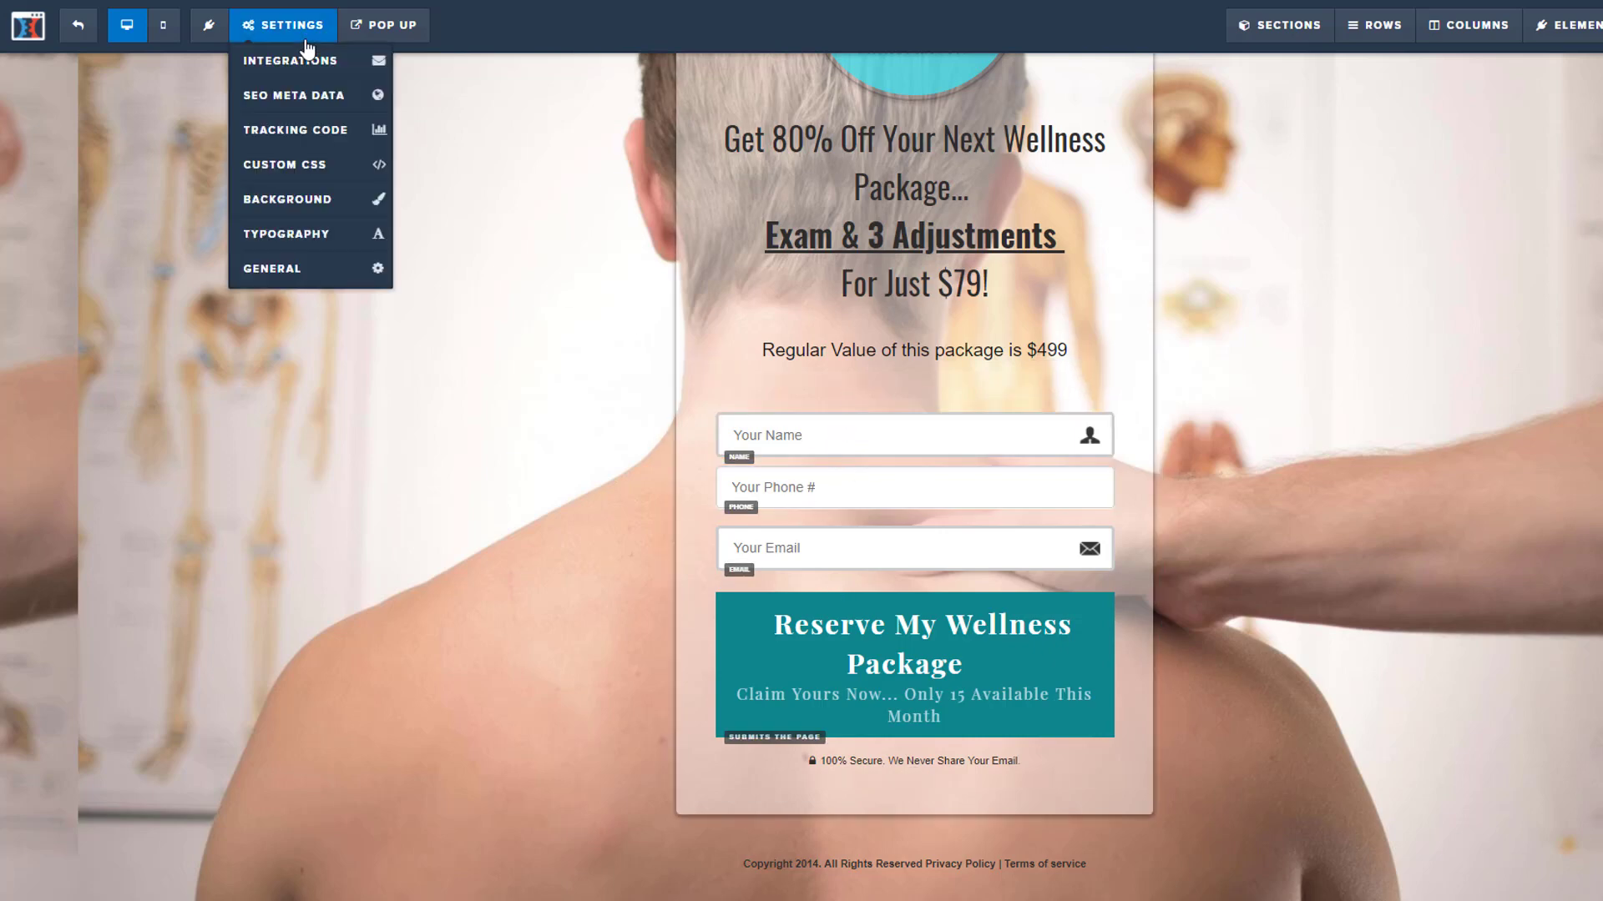
click(296, 60)
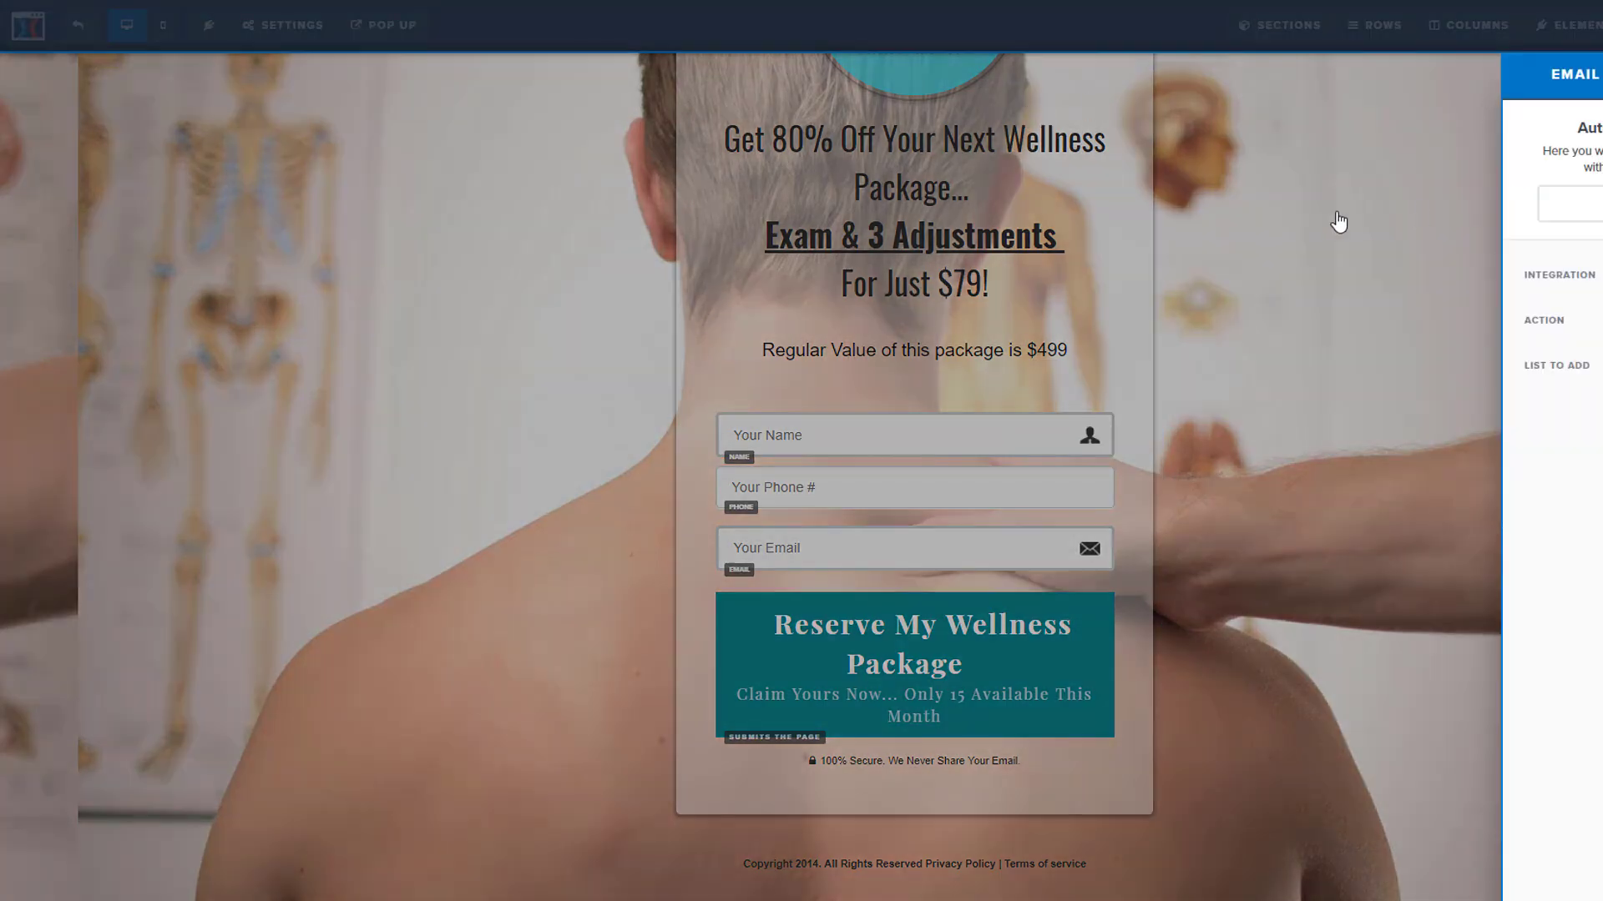
click(1339, 222)
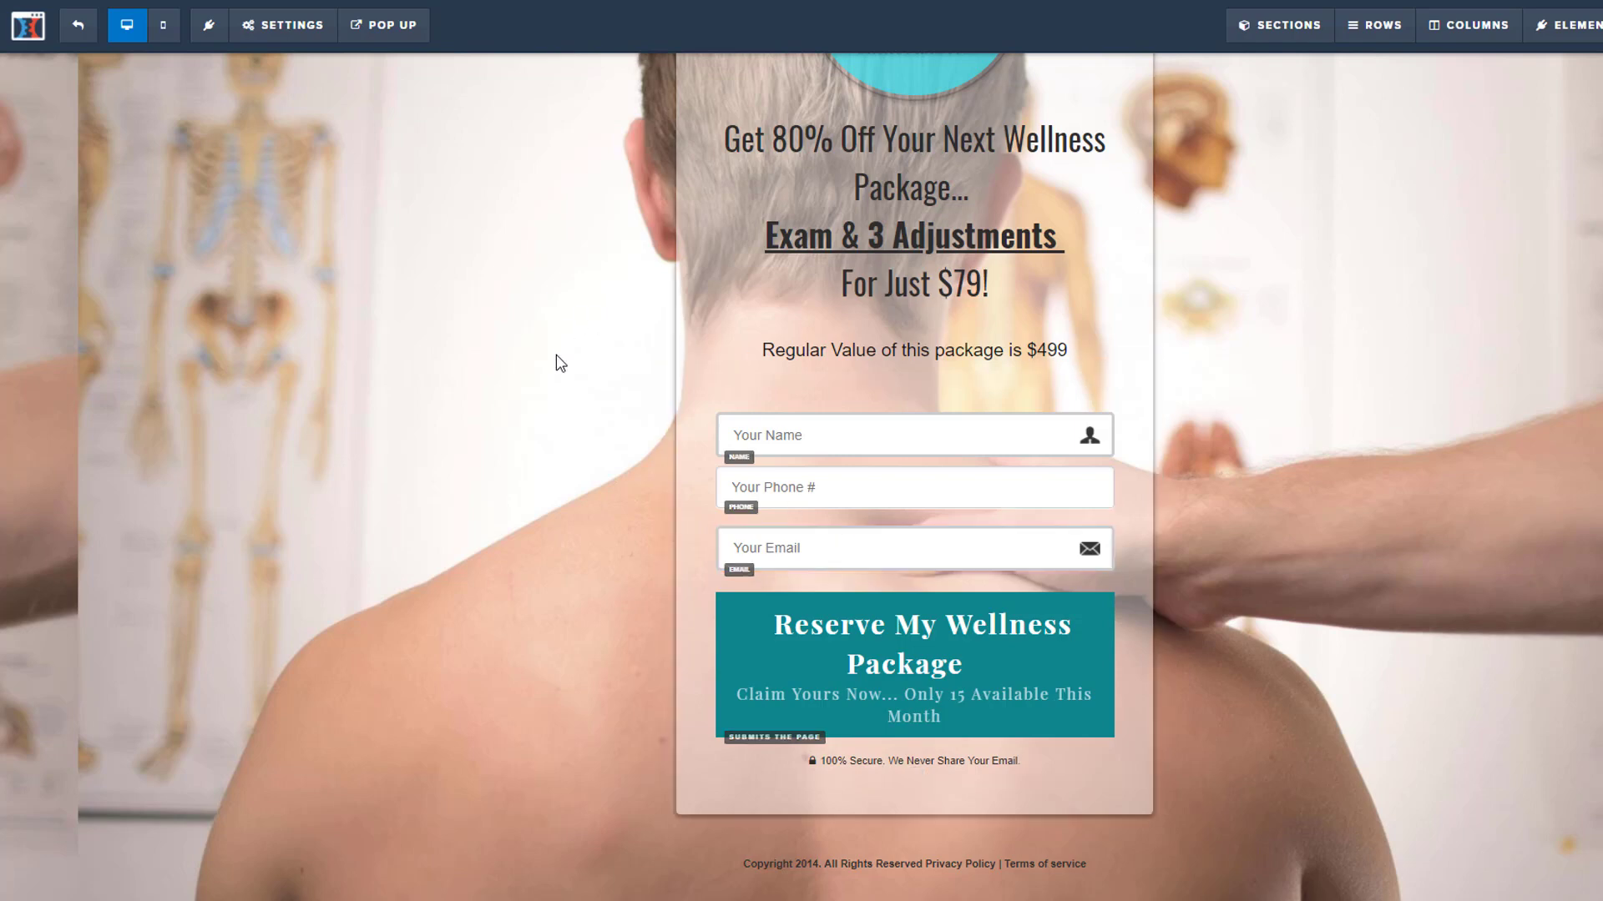
Step: Review the "Reserve My Wellness Package" button's settings, close them unchanged, and look over the page down to its footer links
click(906, 660)
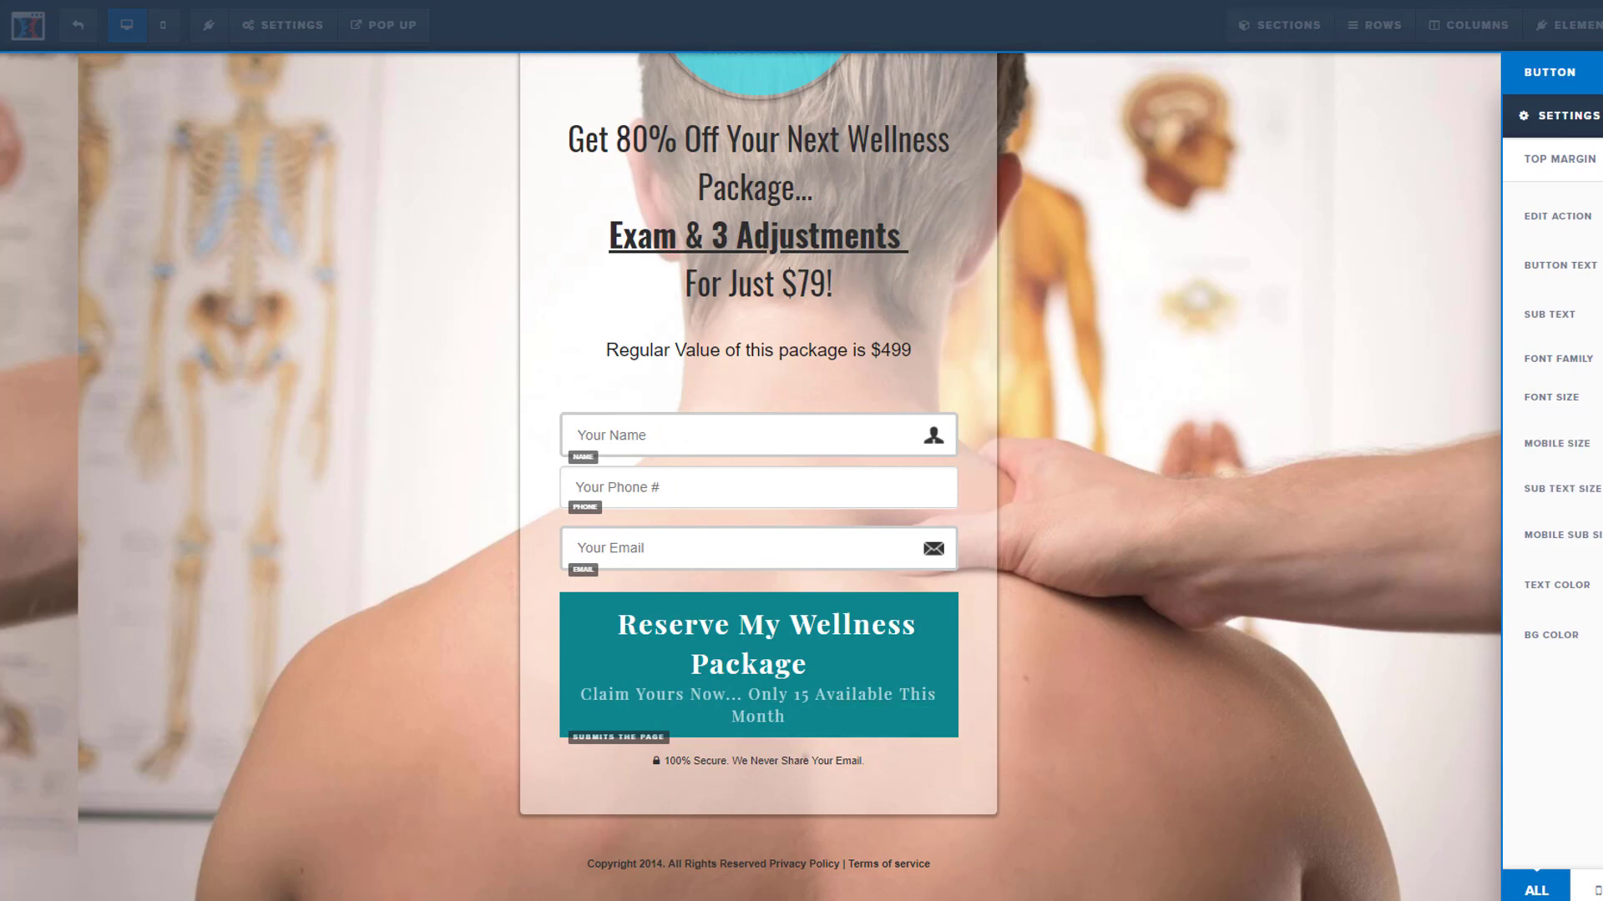
click(1188, 705)
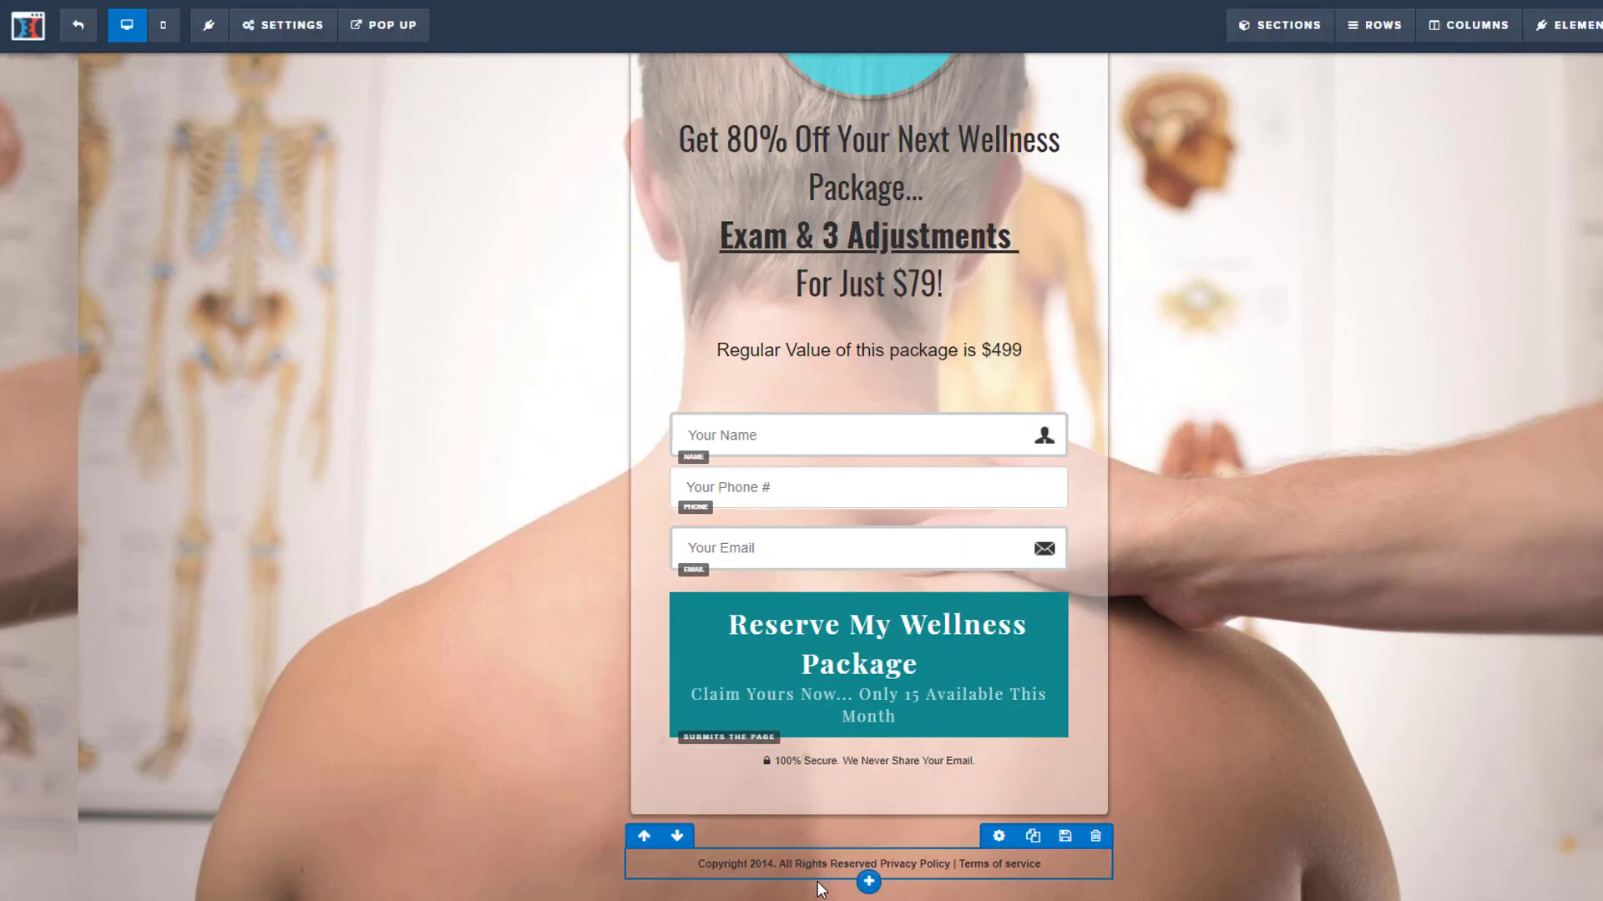
scroll(1360, 651, up, 3)
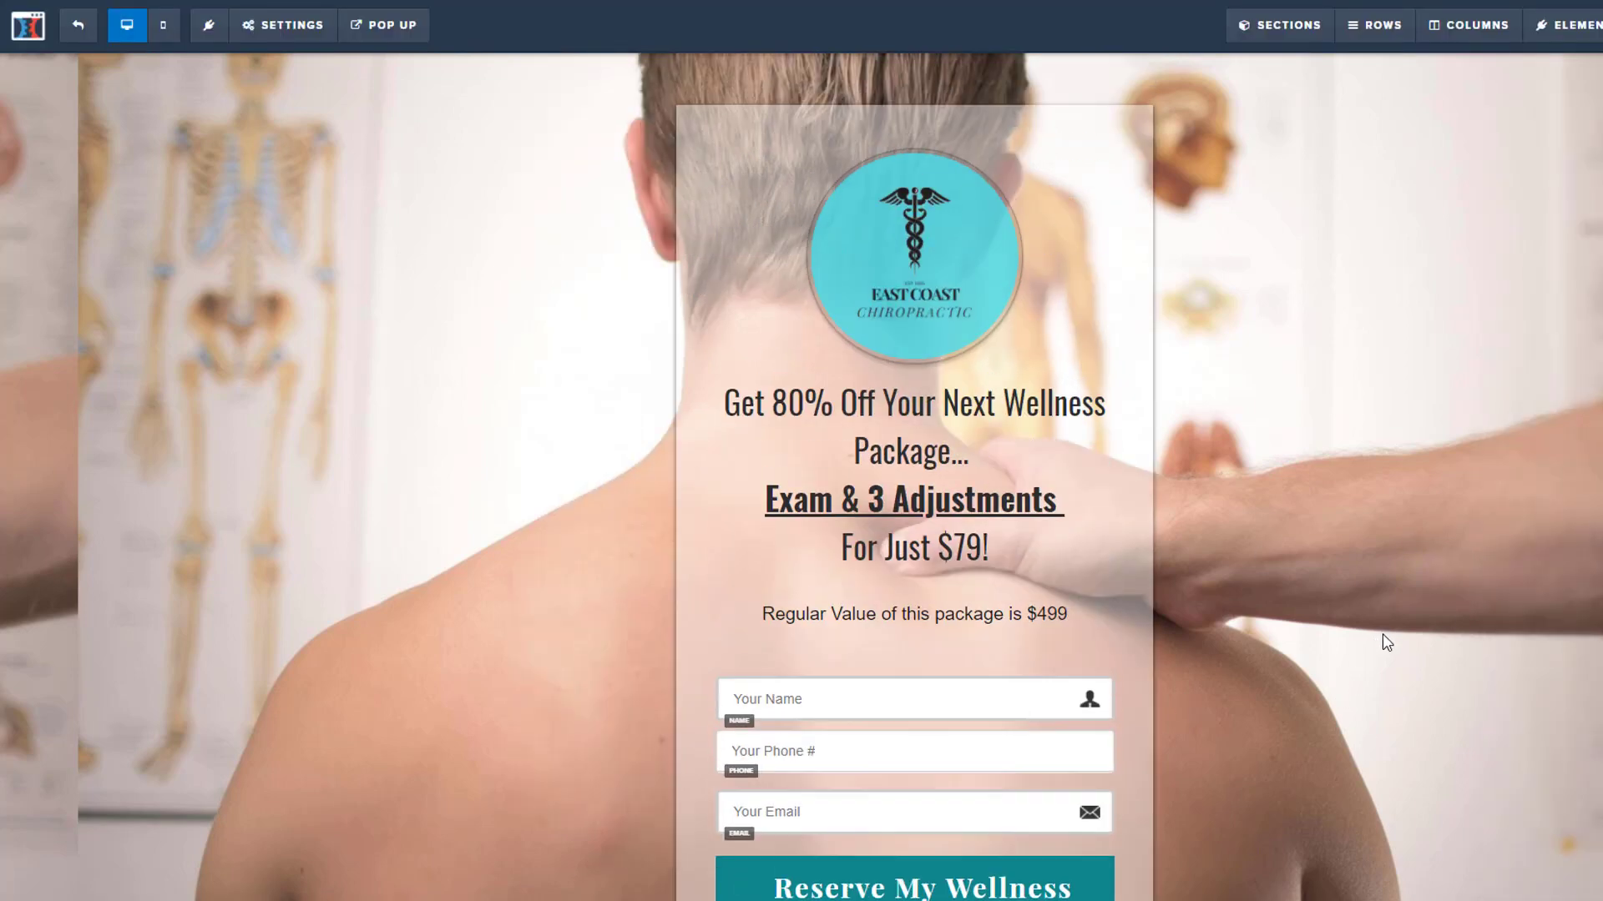
scroll(1378, 634, down, 3)
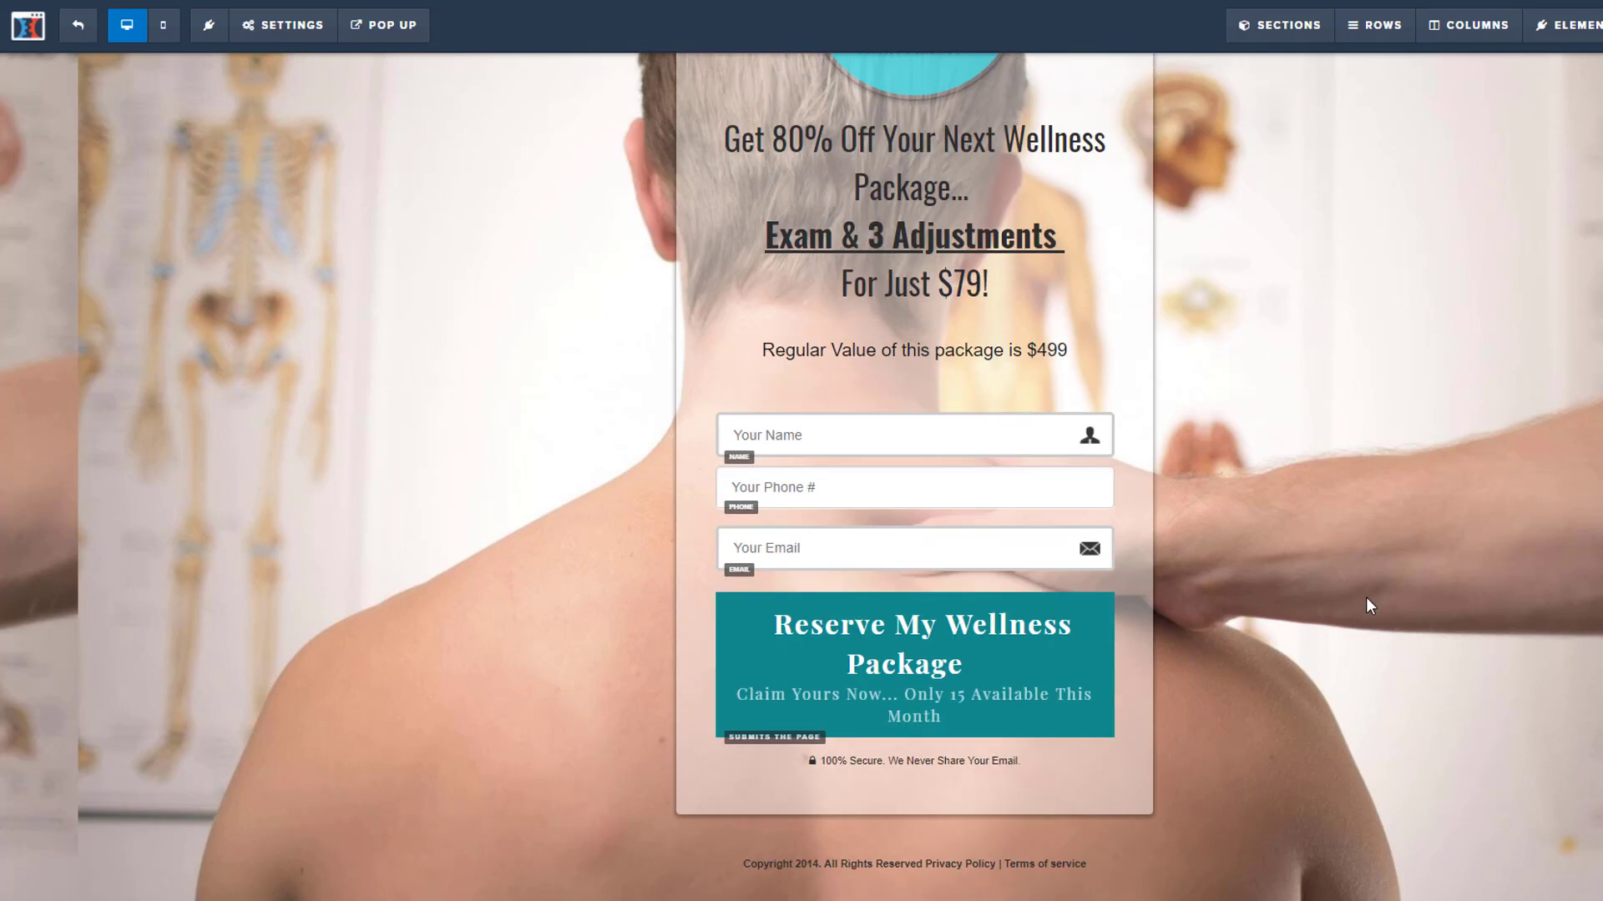
scroll(759, 499, up, 3)
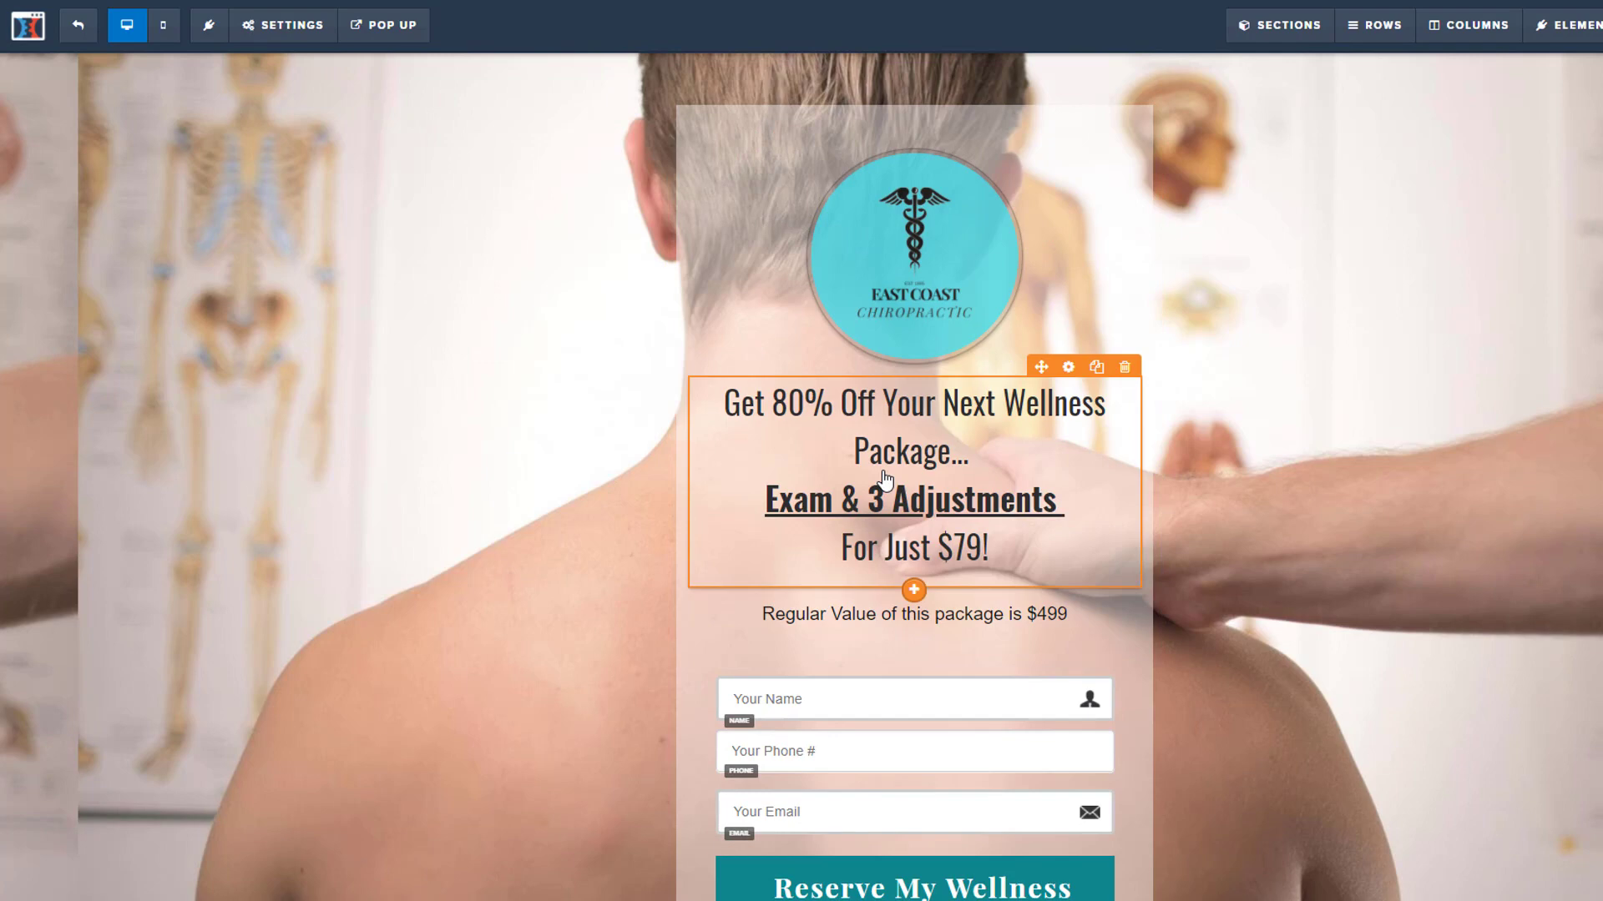
scroll(780, 454, down, 3)
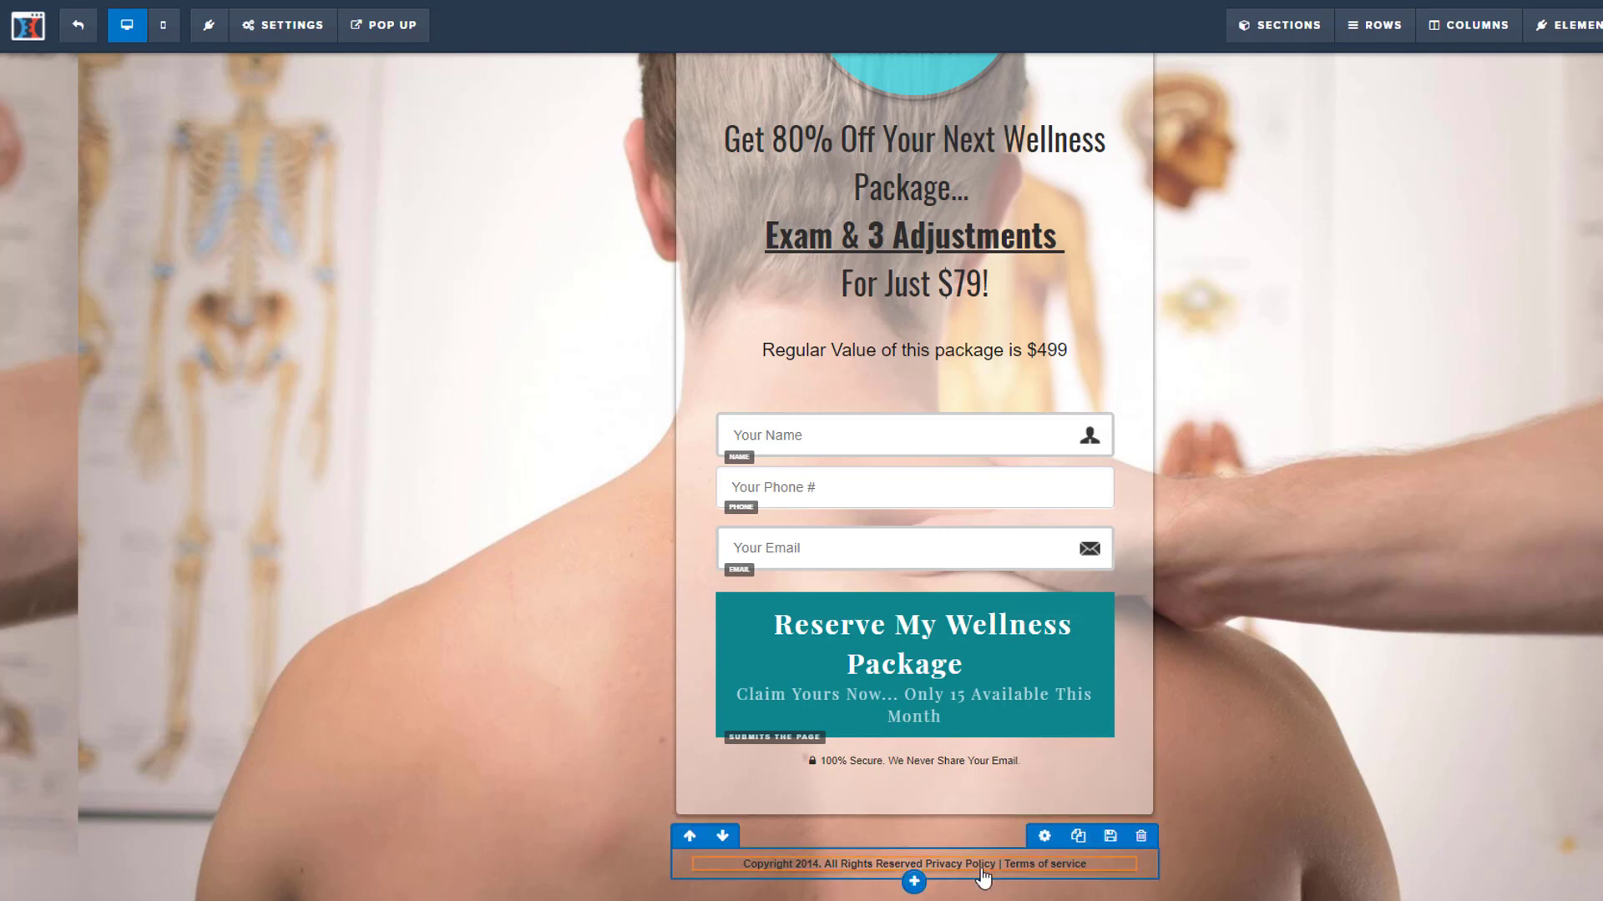
scroll(1296, 557, up, 3)
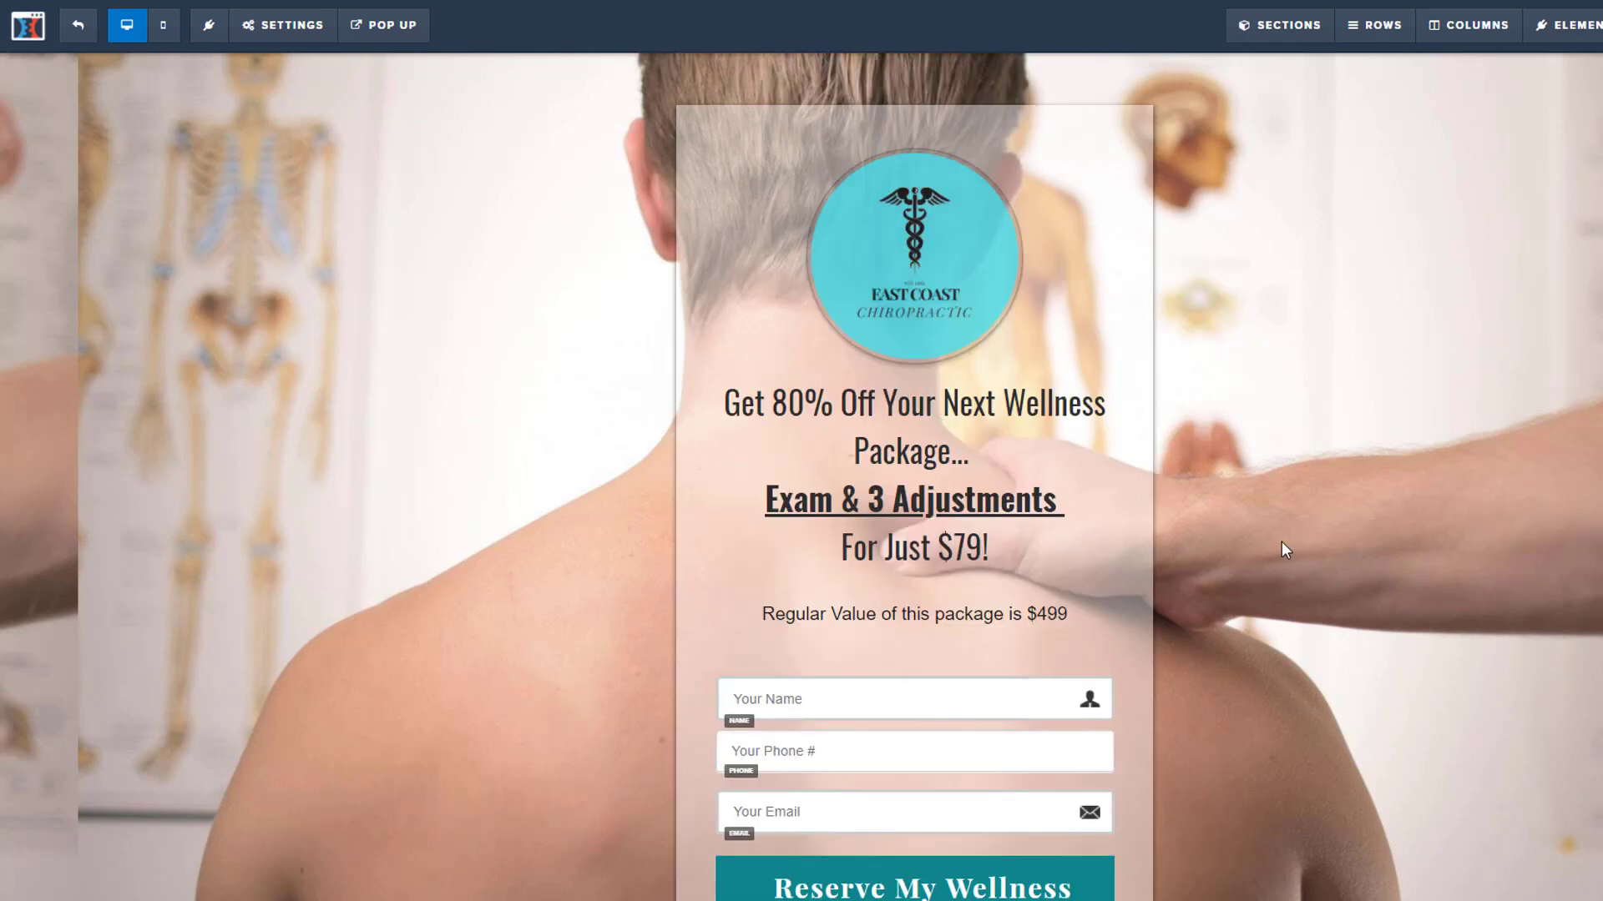
Step: Exit the Optin page editor without saving and open the first Thank You step's page in the editor
click(86, 37)
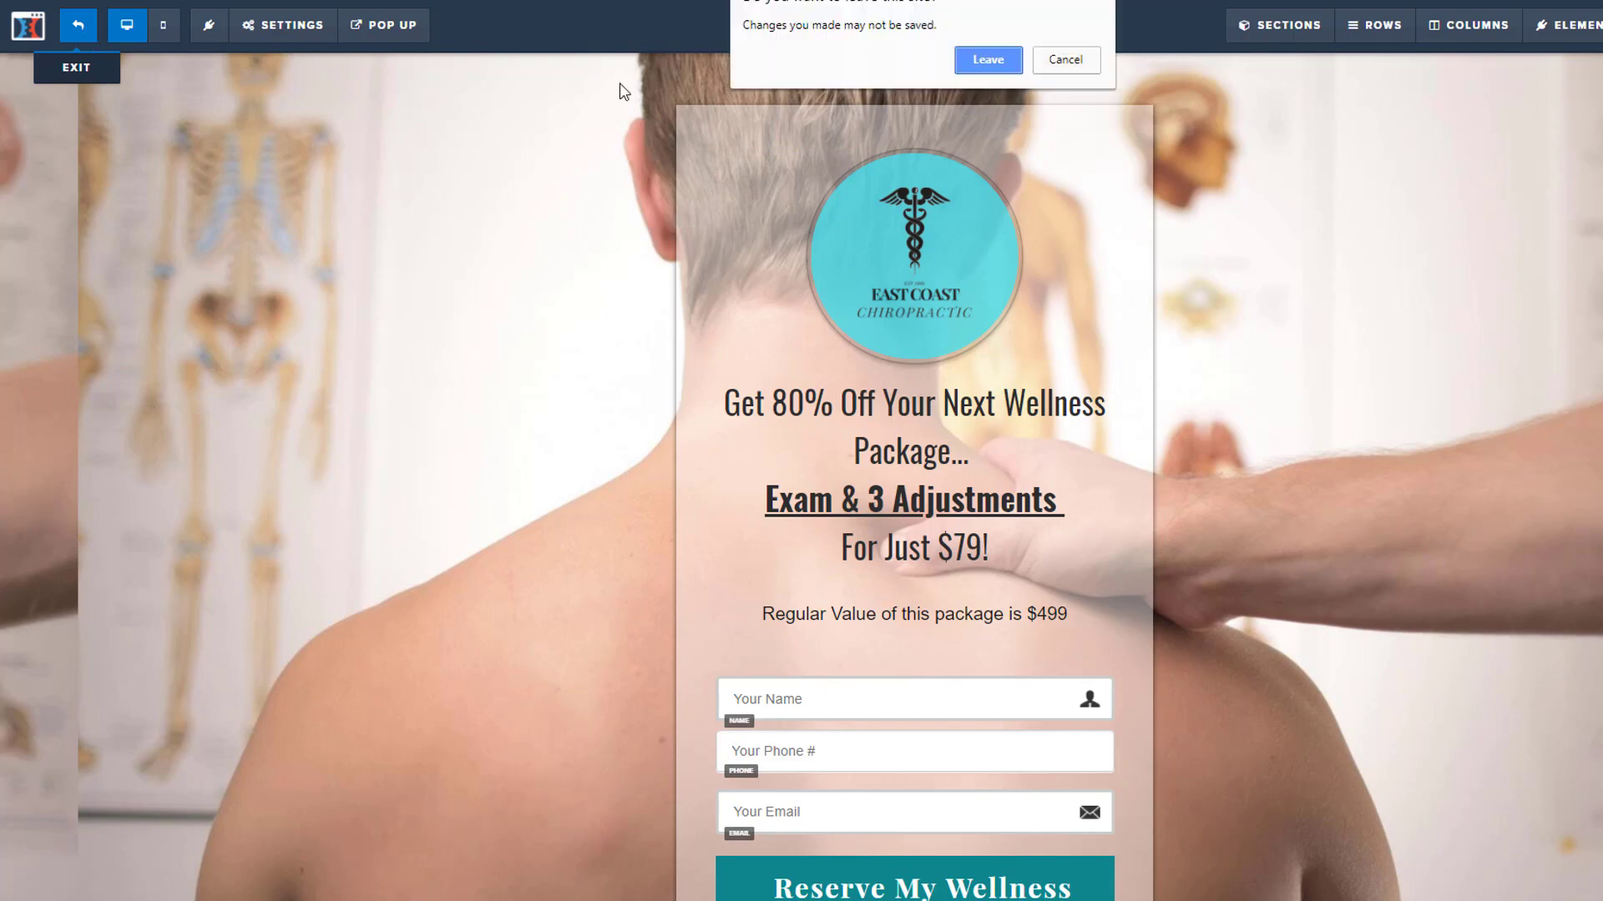
click(993, 58)
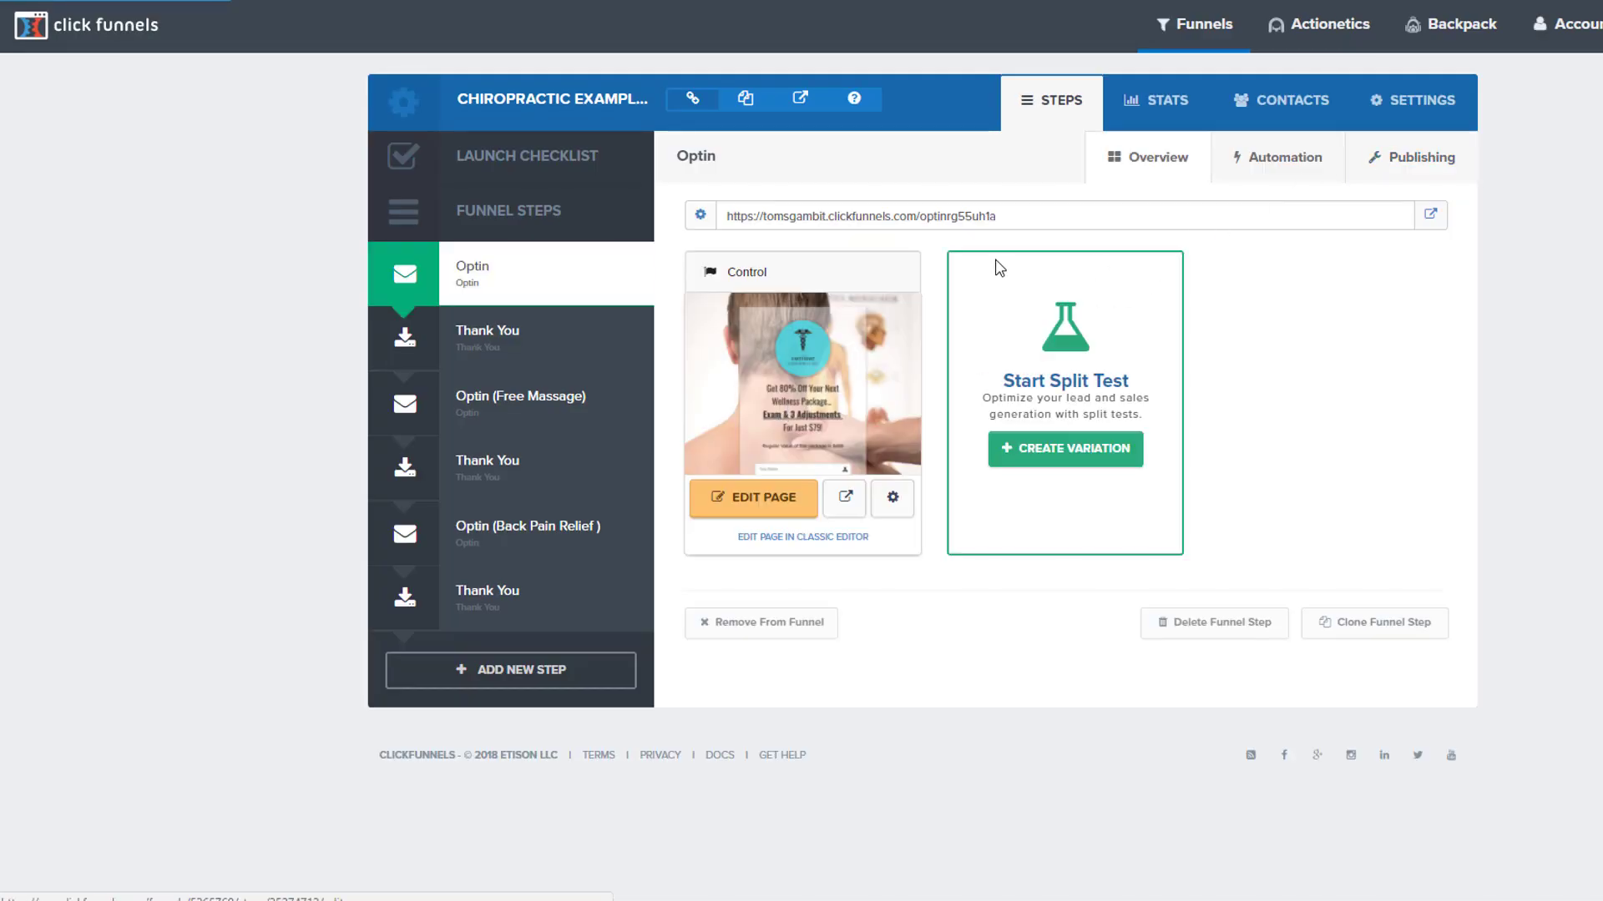
click(486, 342)
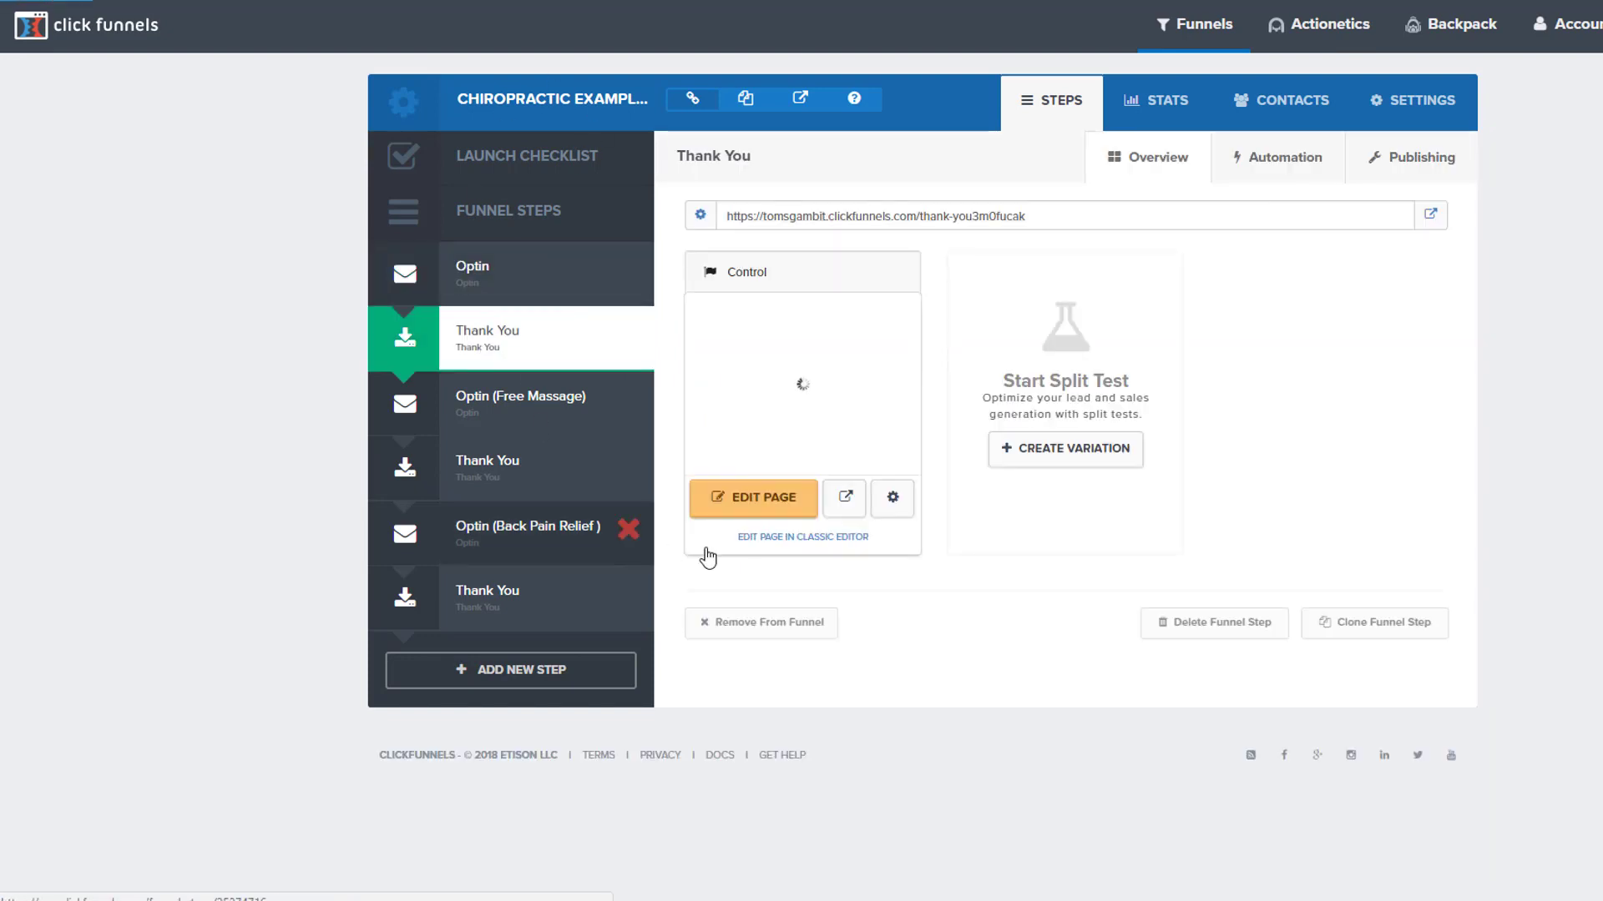
click(757, 509)
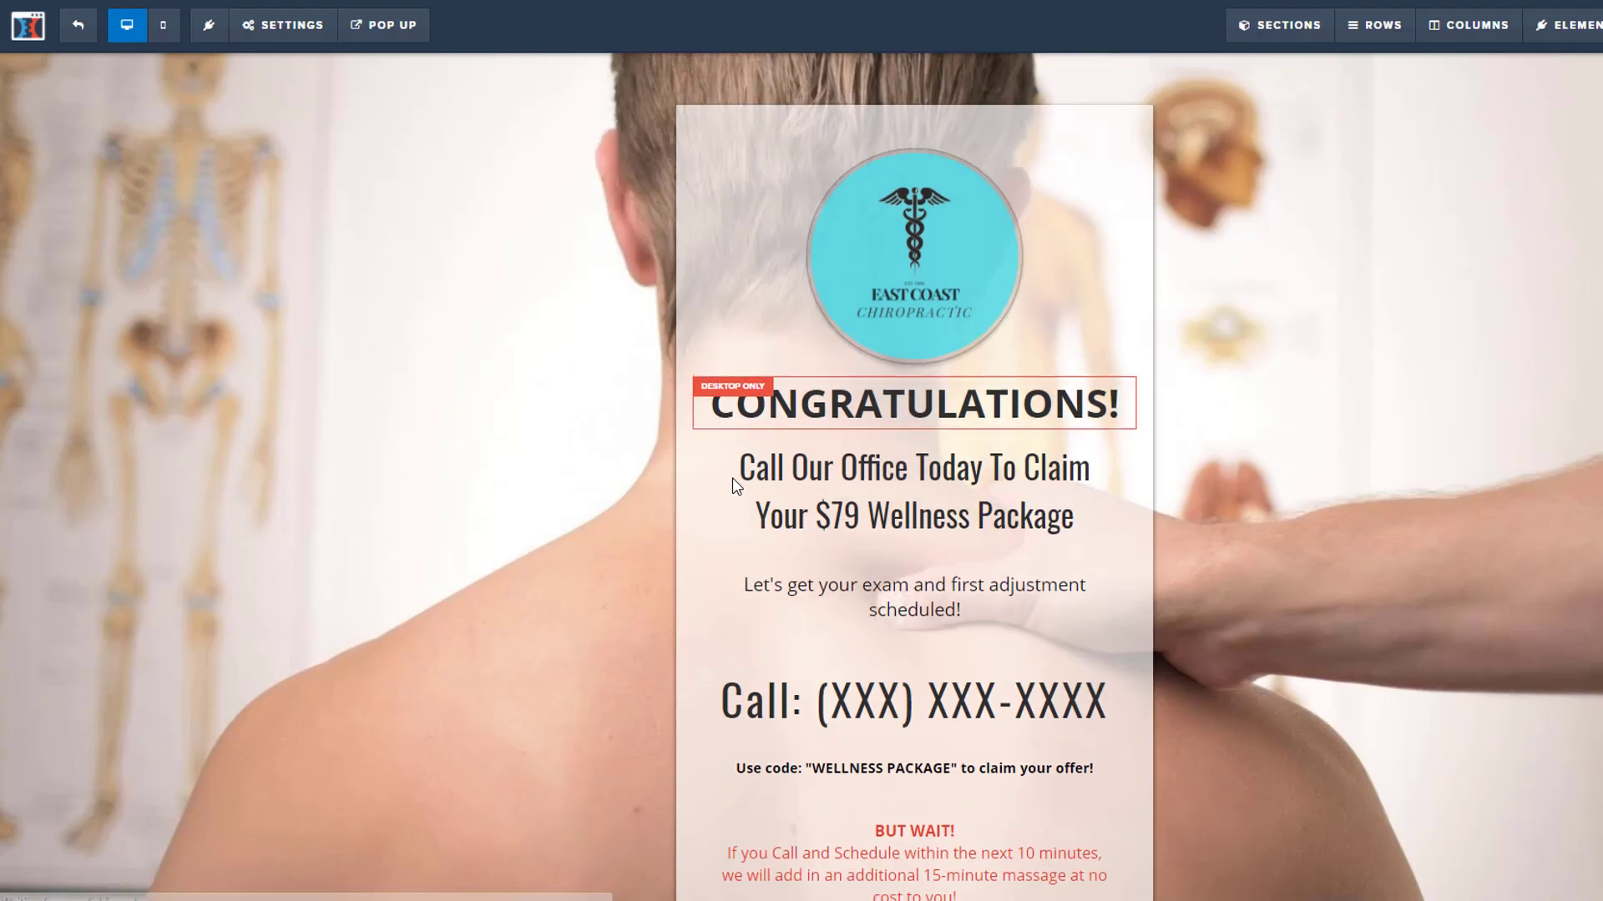
Step: Look over the top of the Thank You page, open its logo's image settings, and close them unchanged
scroll(448, 313, down, 1)
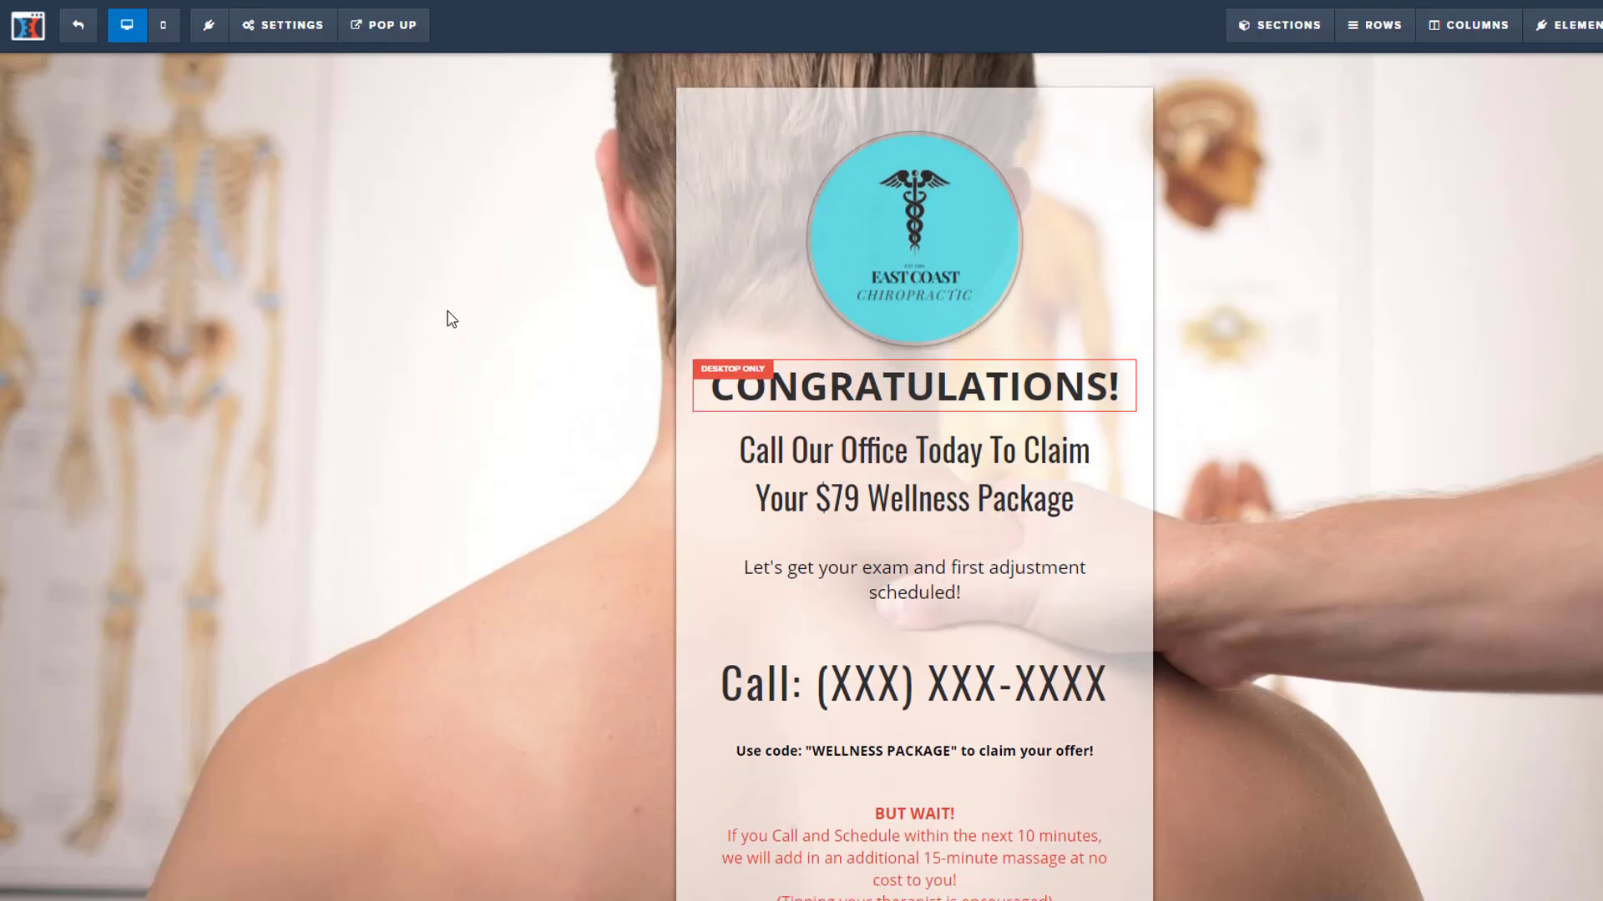
scroll(334, 200, up, 1)
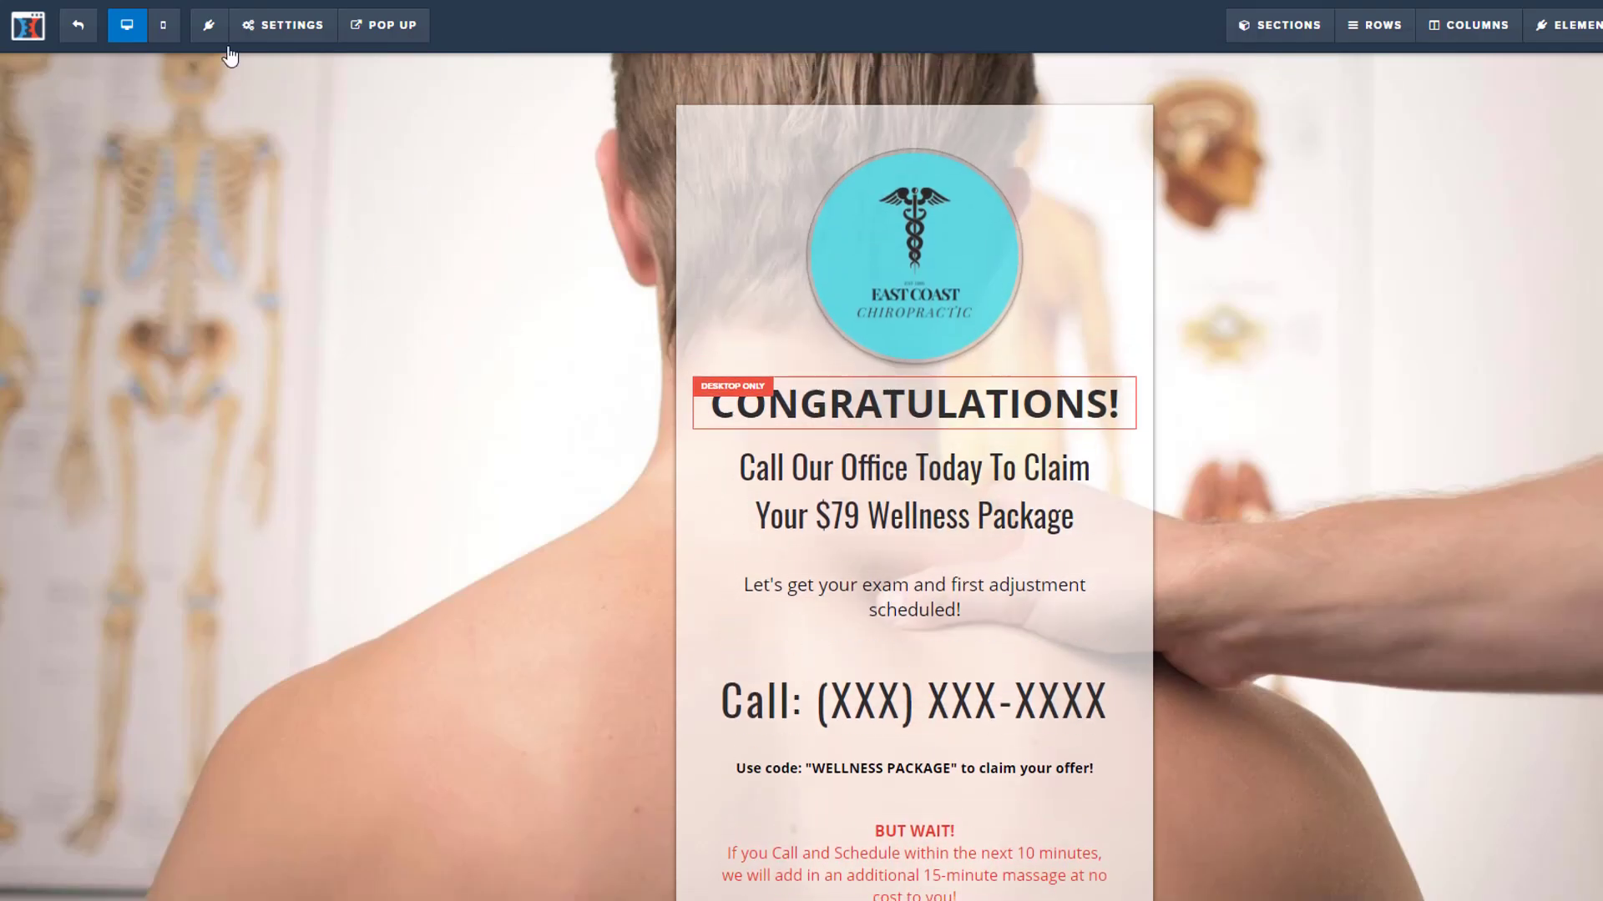
click(886, 242)
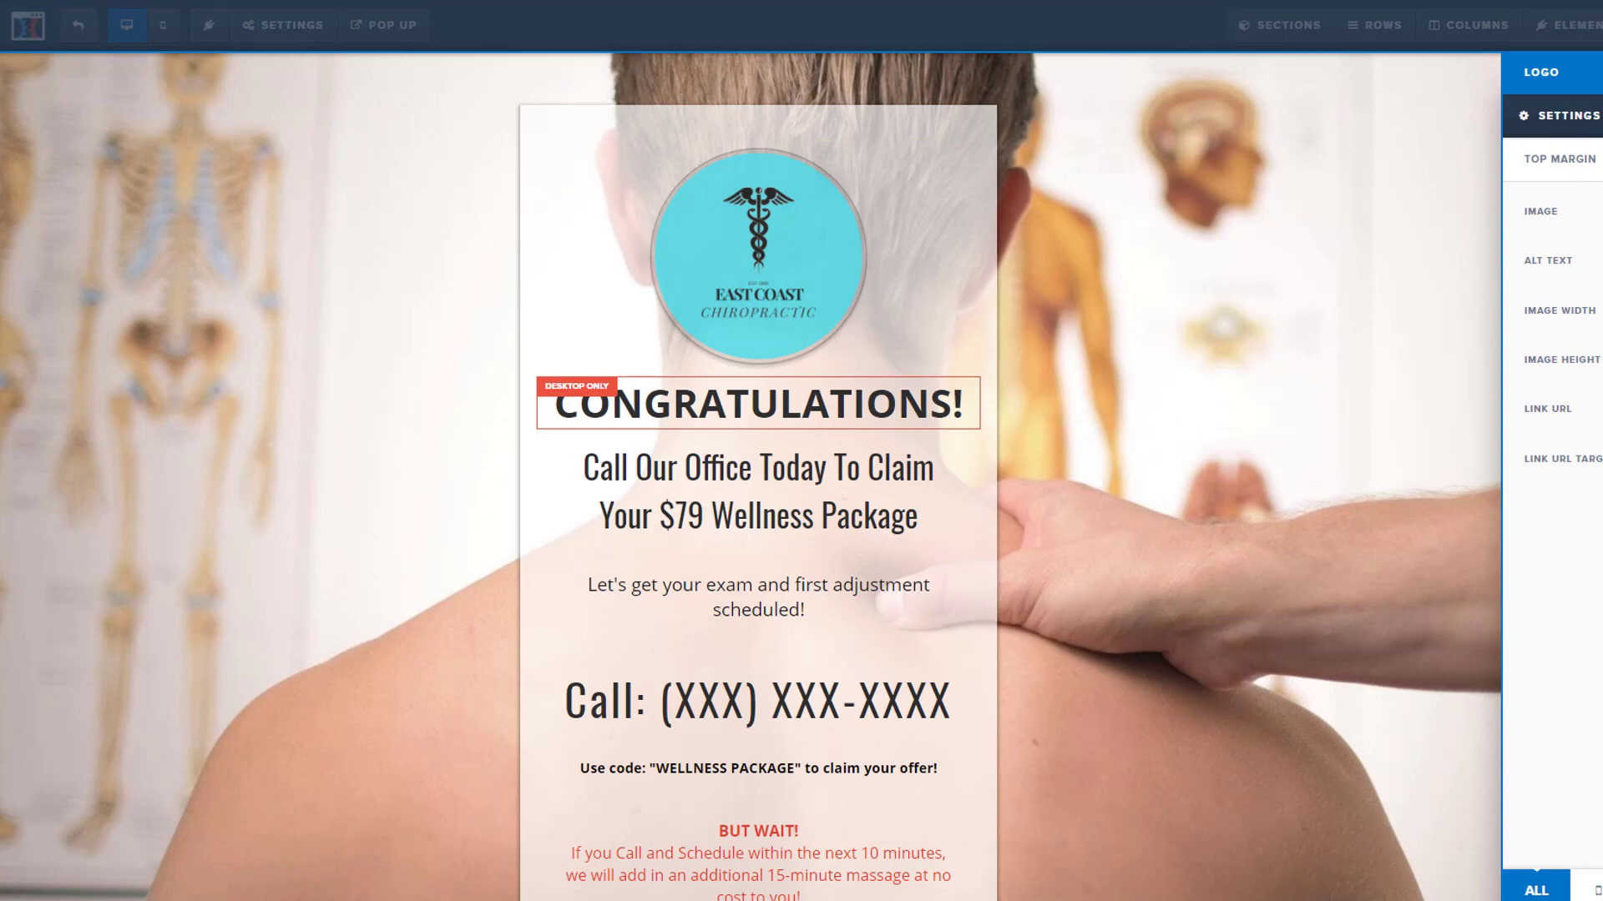
click(1307, 409)
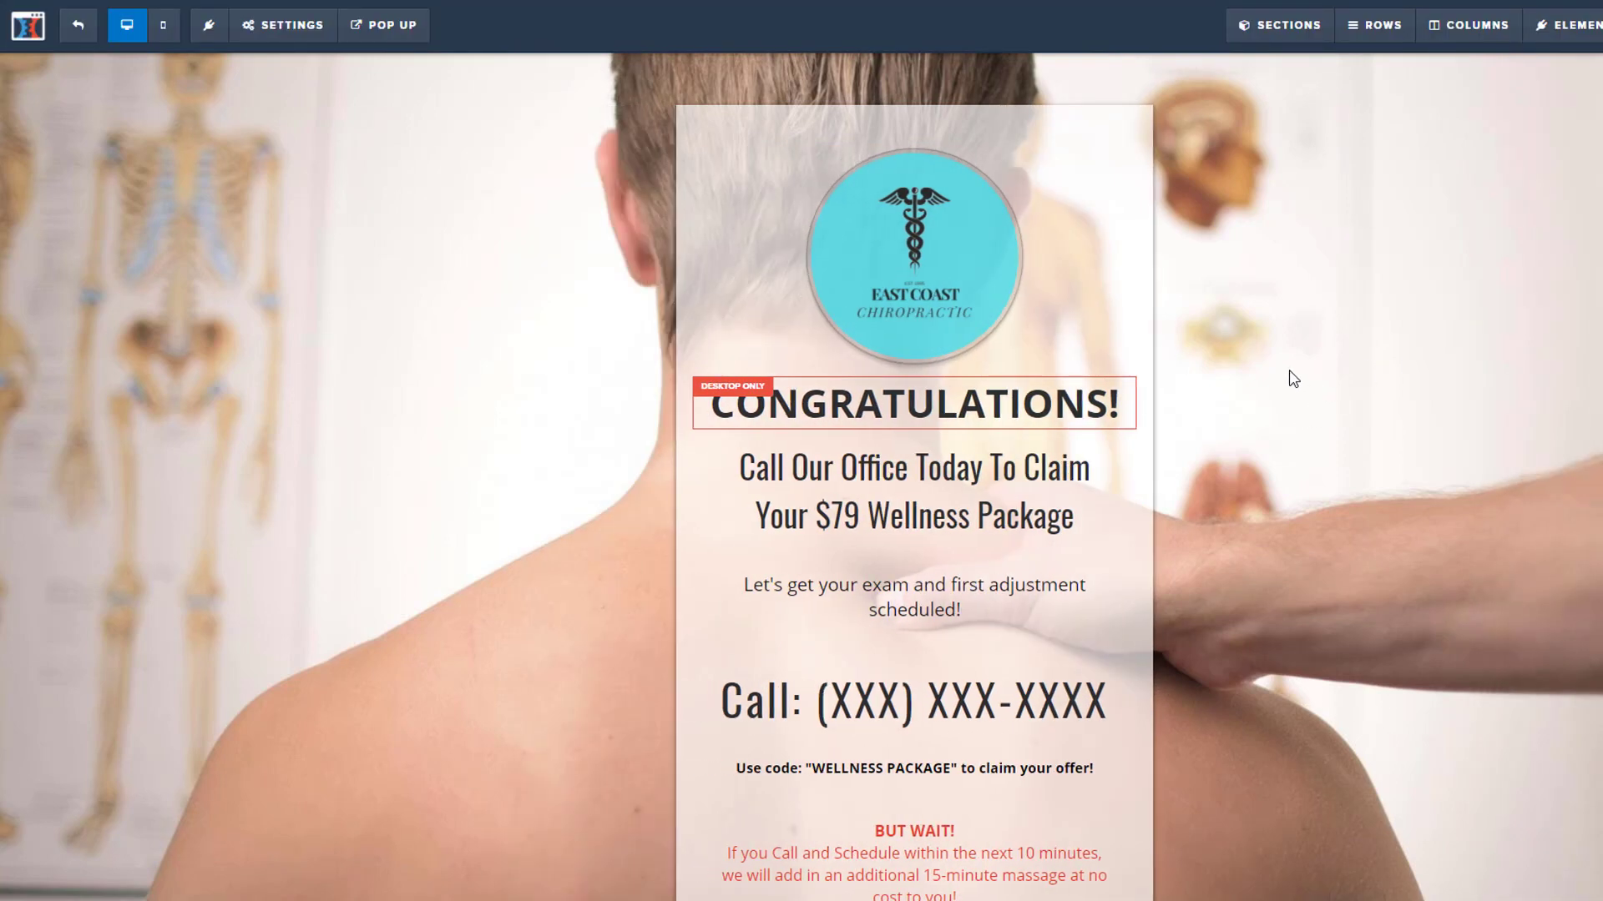
Step: Look over the Thank You page down to its footer and compare its headline in the mobile and desktop views
scroll(1252, 315, down, 3)
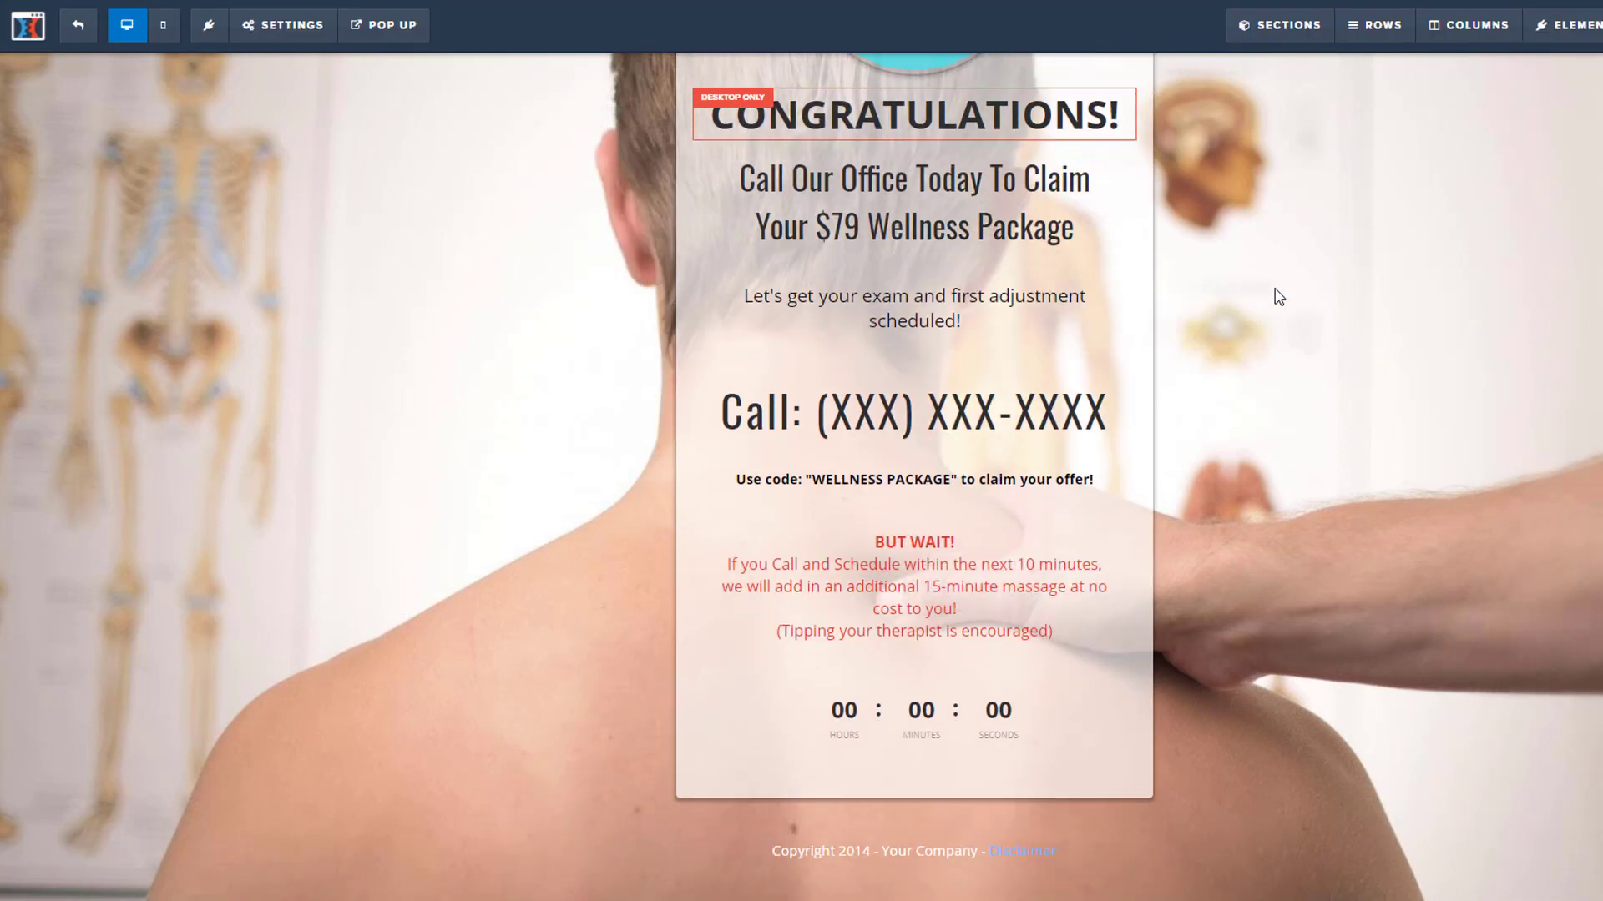
scroll(1268, 295, down, 2)
scroll(1166, 283, up, 2)
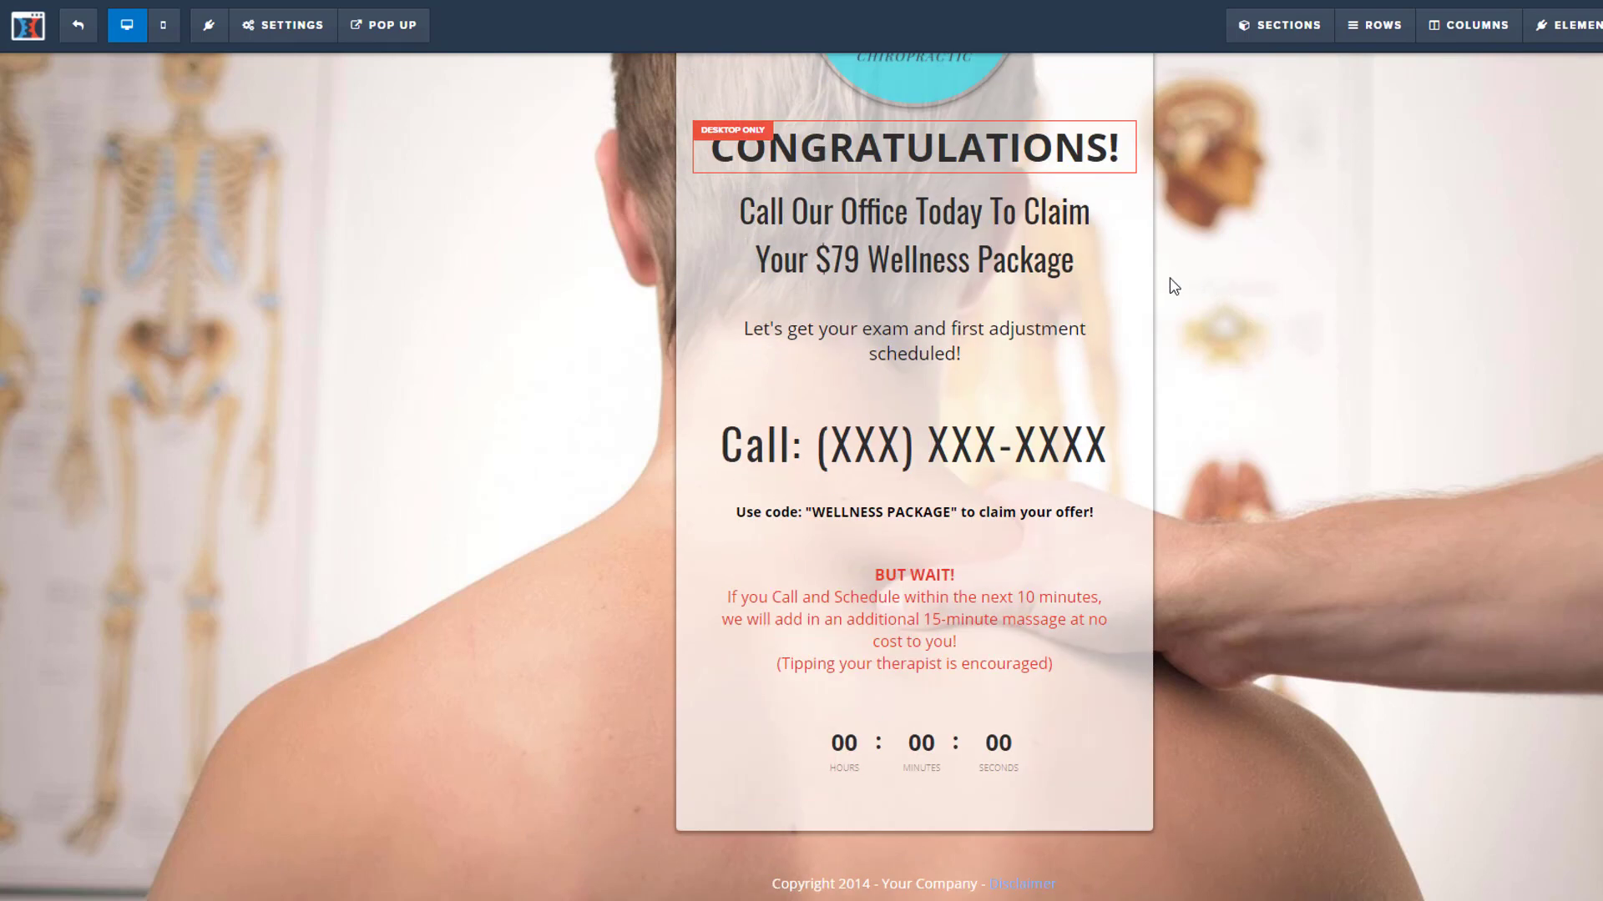
scroll(954, 361, up, 1)
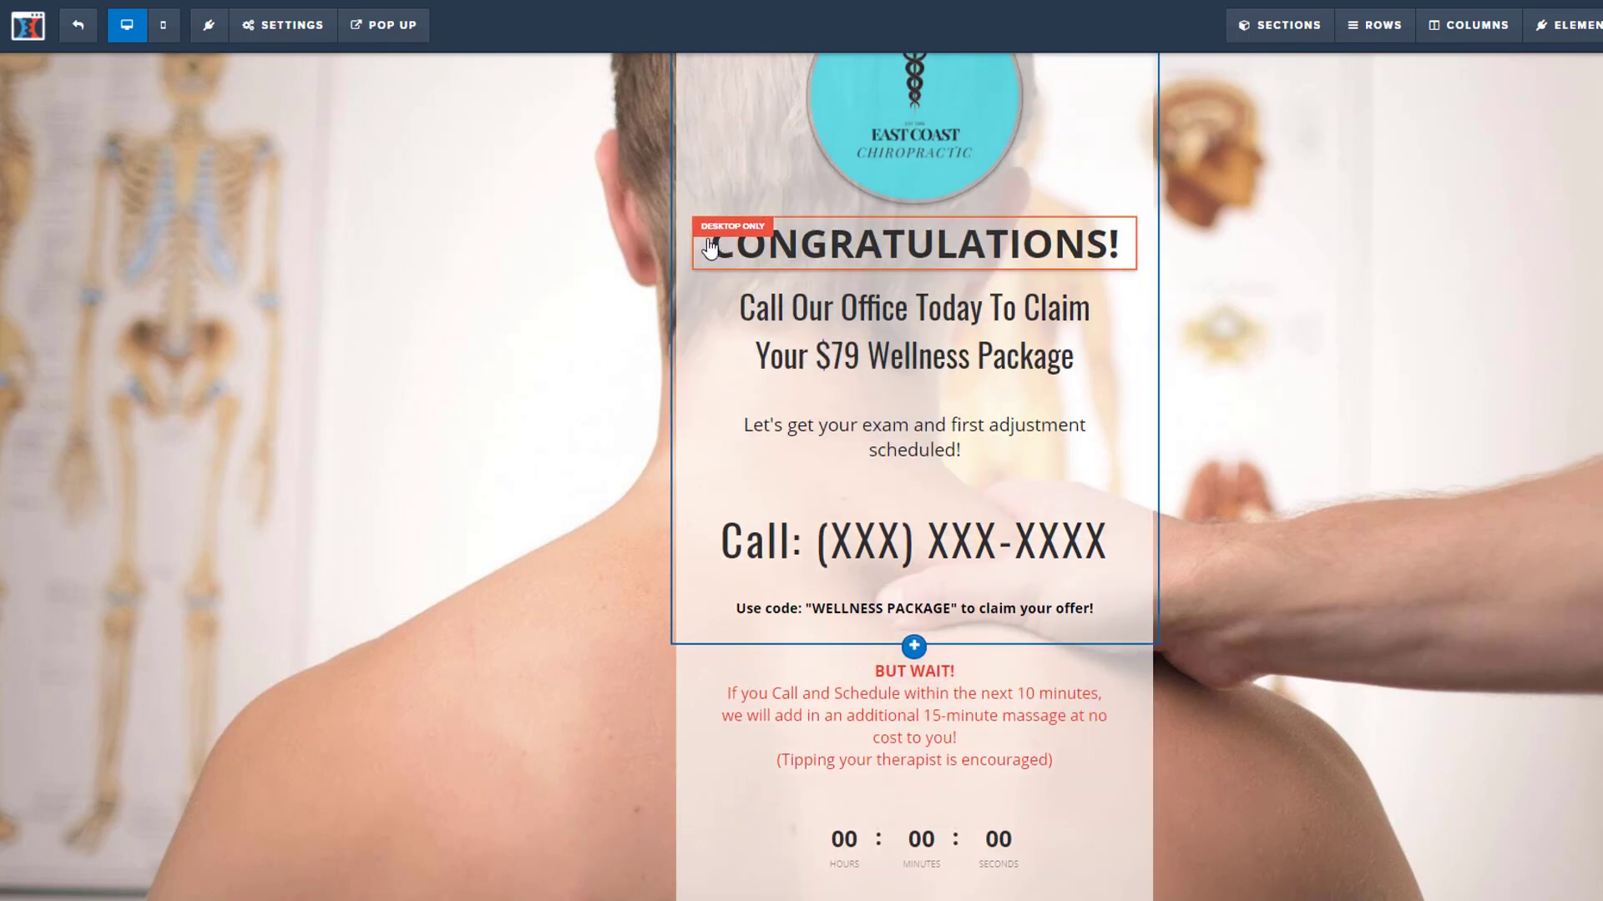
scroll(749, 407, up, 2)
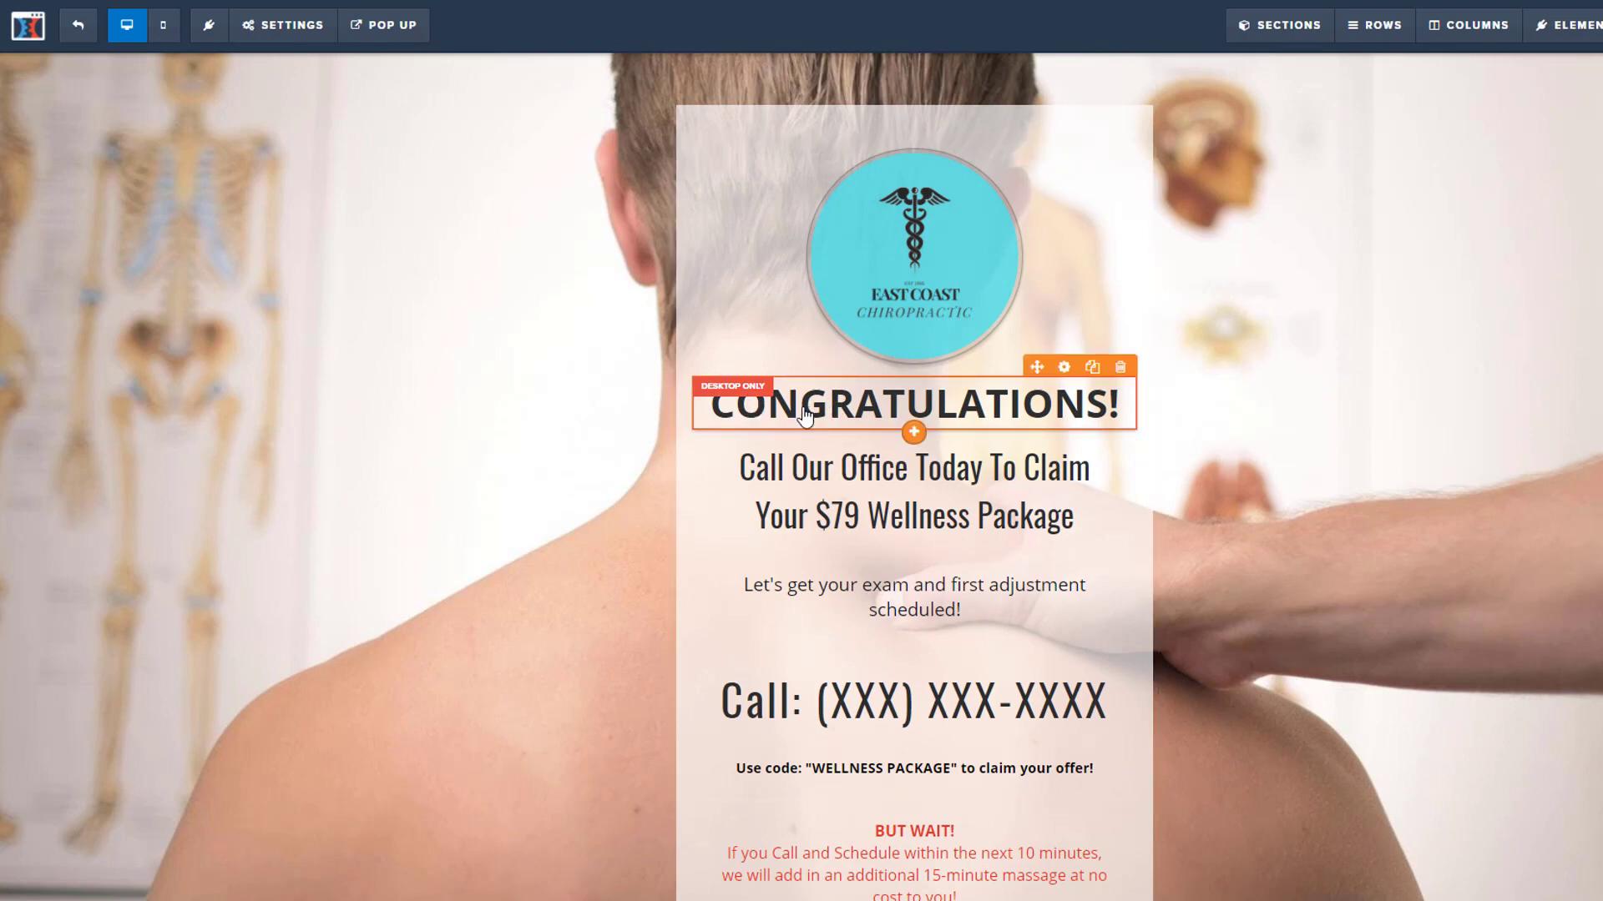
click(165, 26)
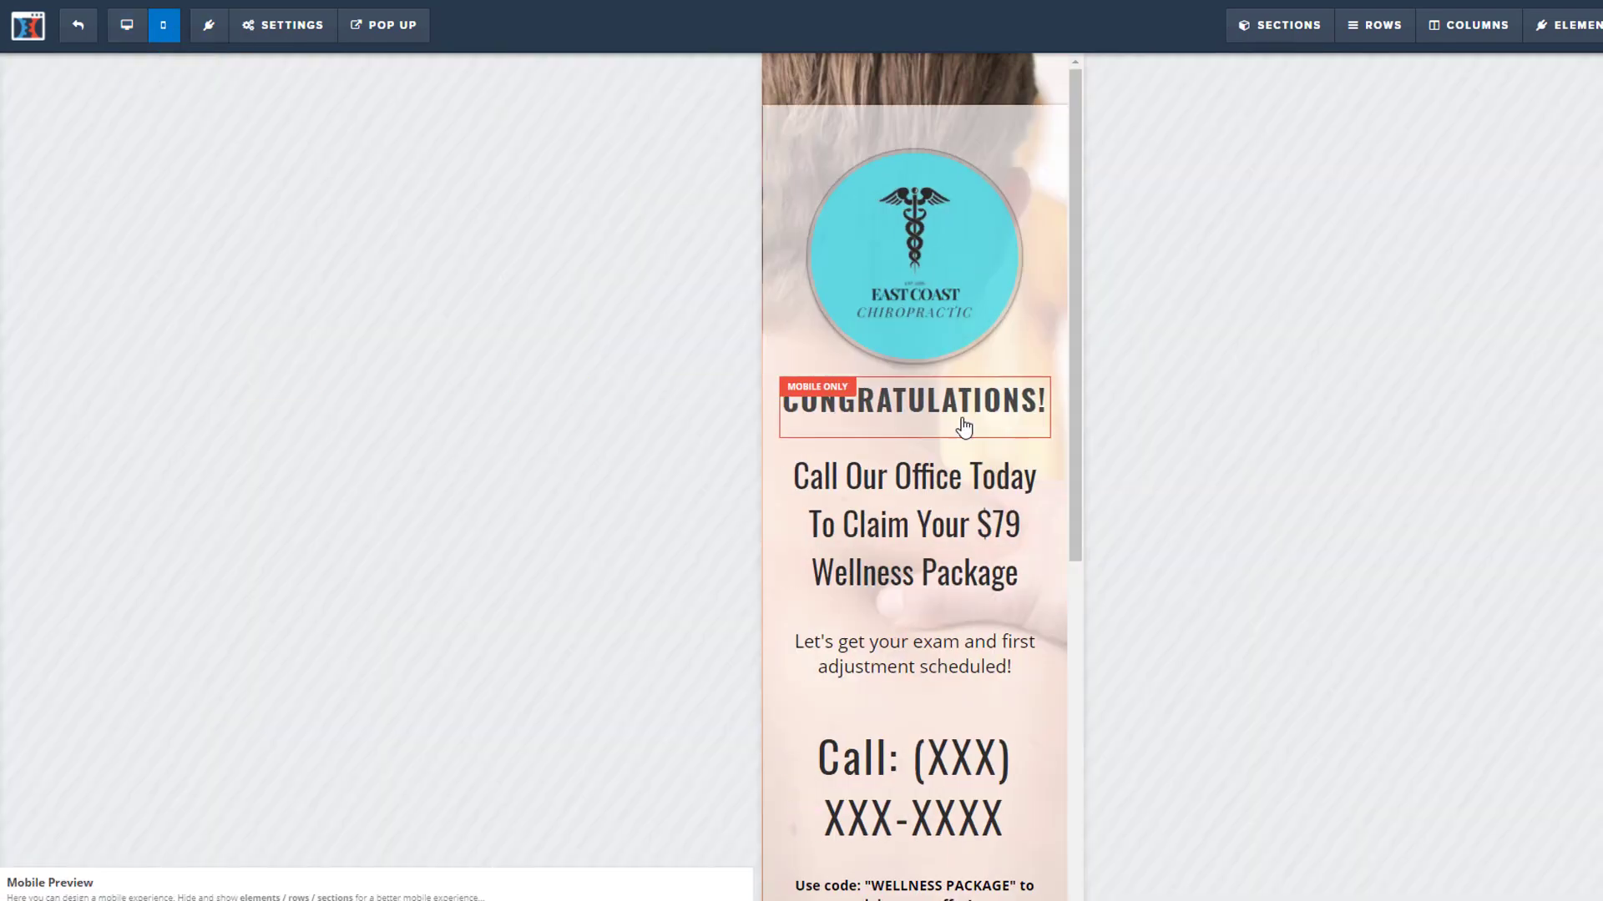
click(148, 24)
Step: Check the desktop-only "CONGRATULATIONS!" headline's text editing, review its settings and device visibility options, and close them unchanged
double_click(758, 405)
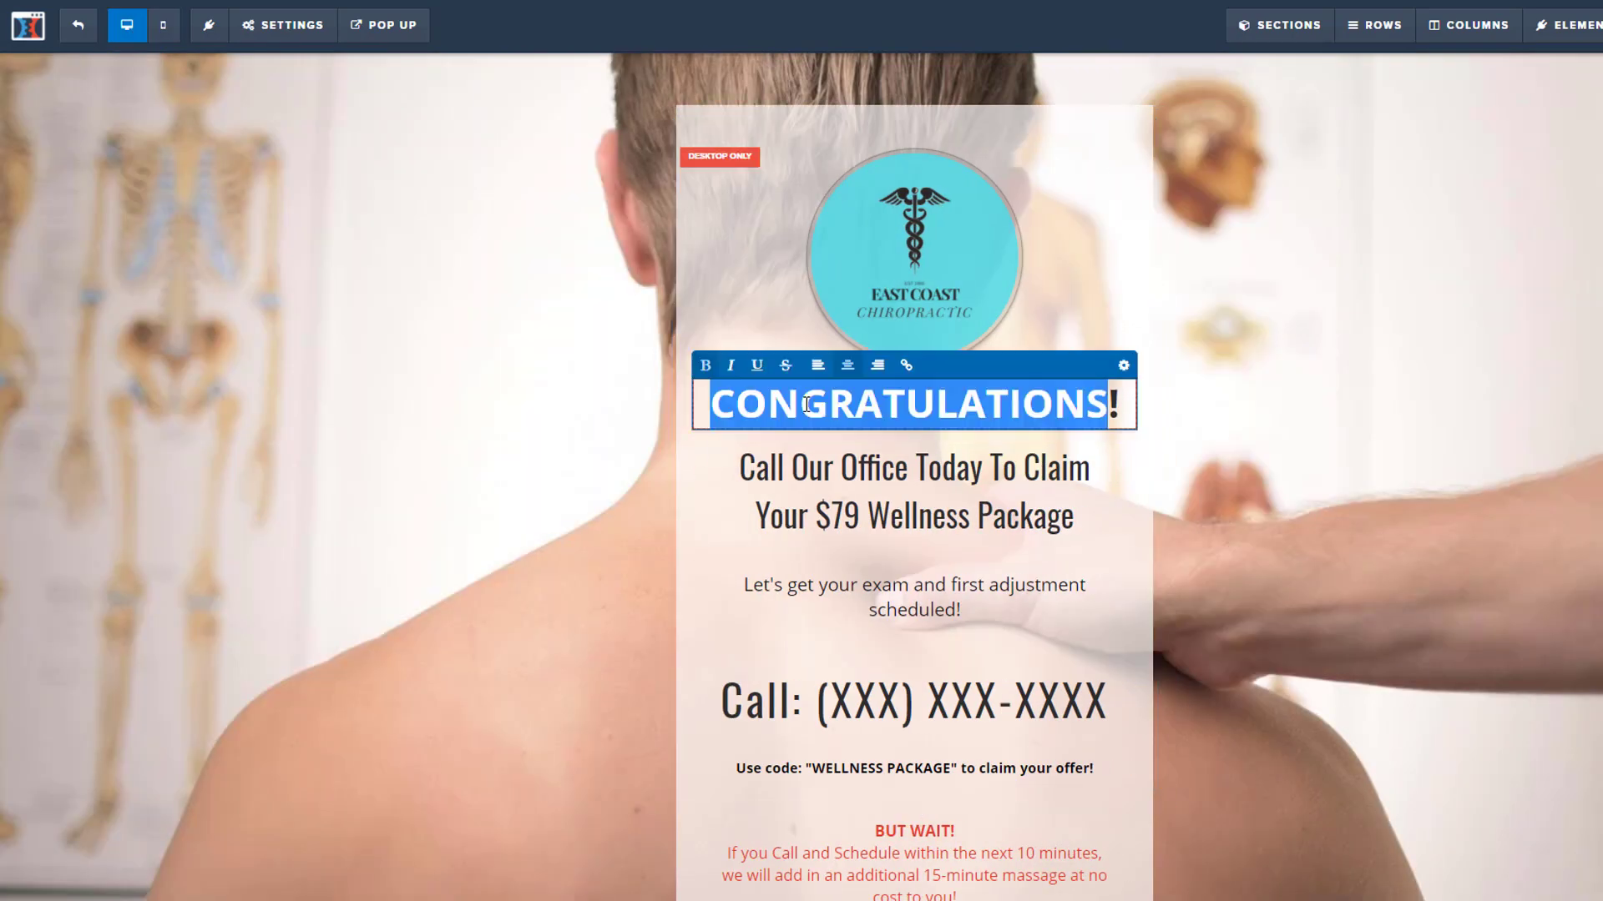
click(619, 462)
click(924, 412)
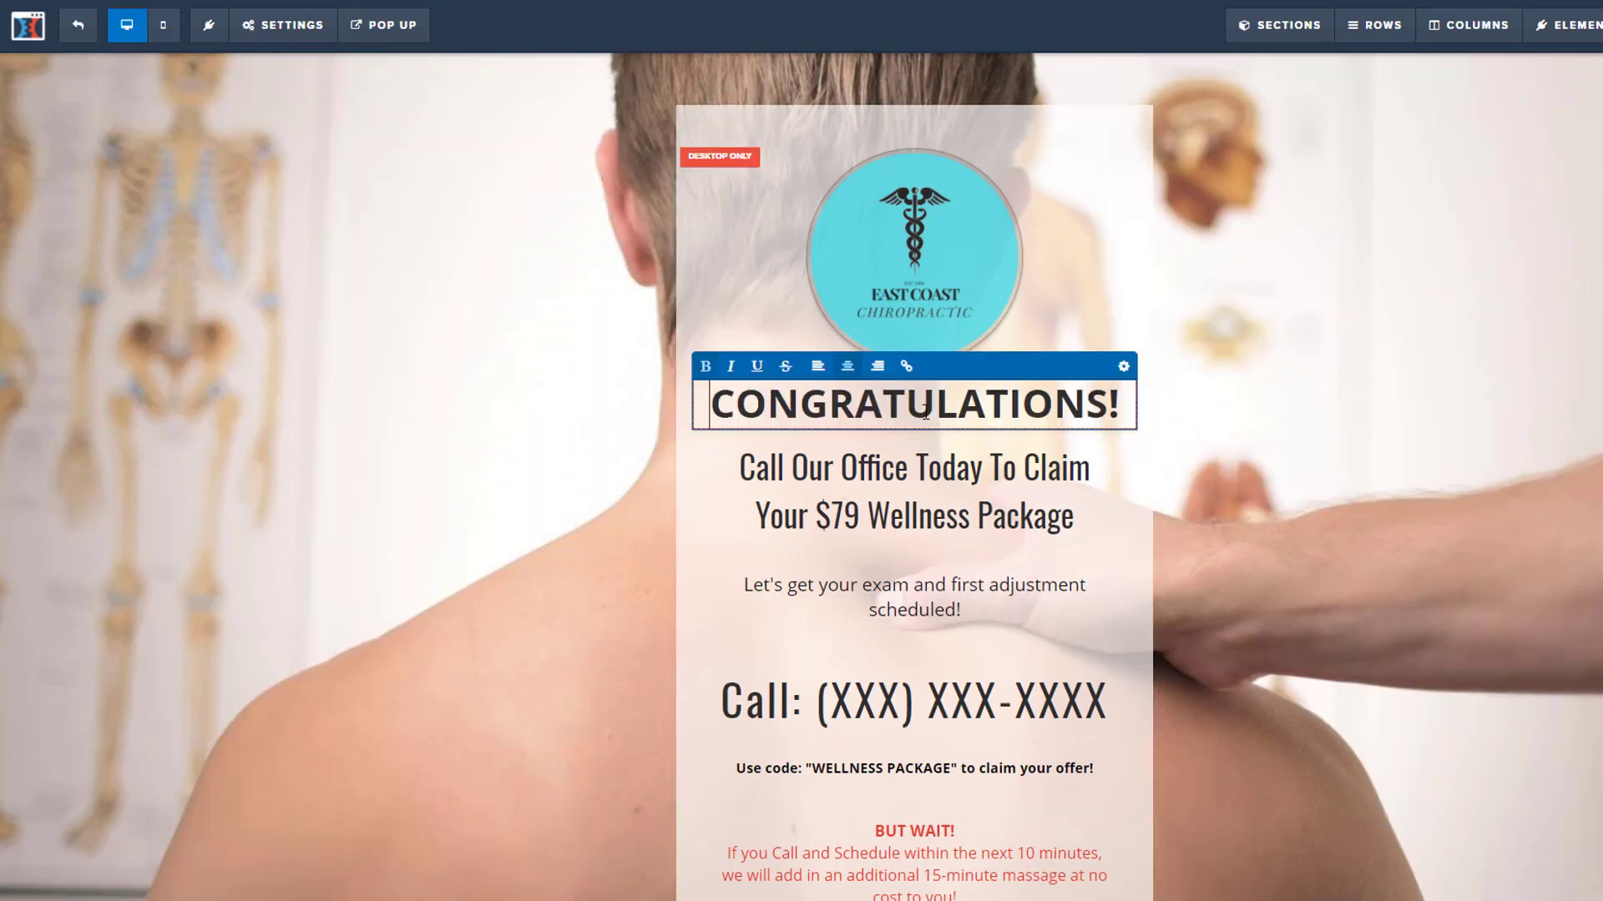
click(644, 259)
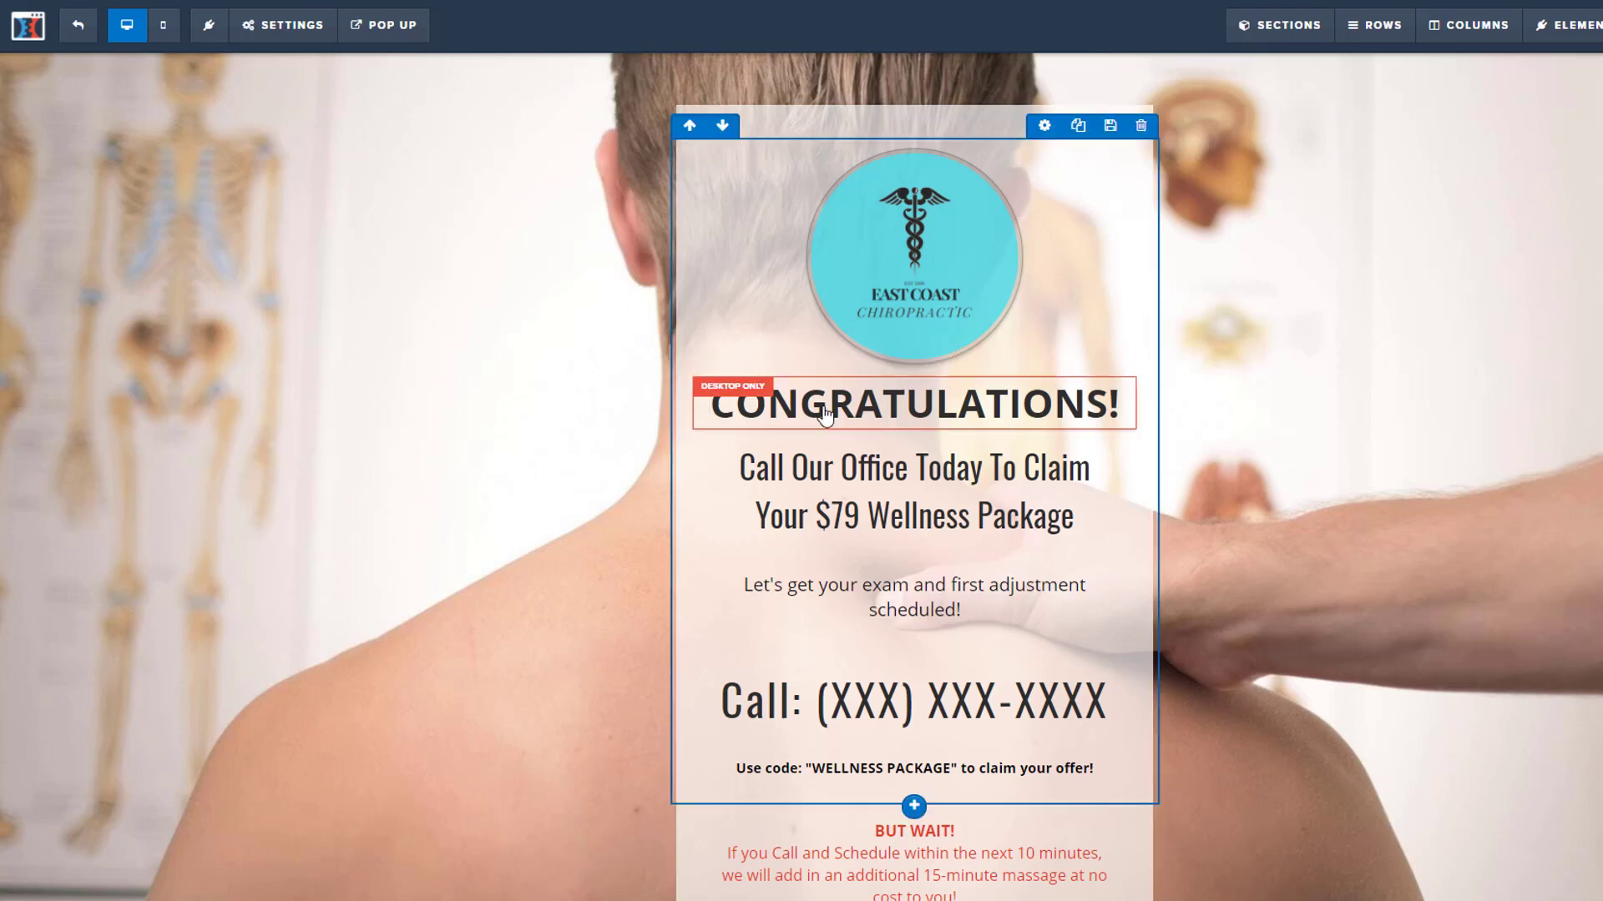
mouse_move(819, 405)
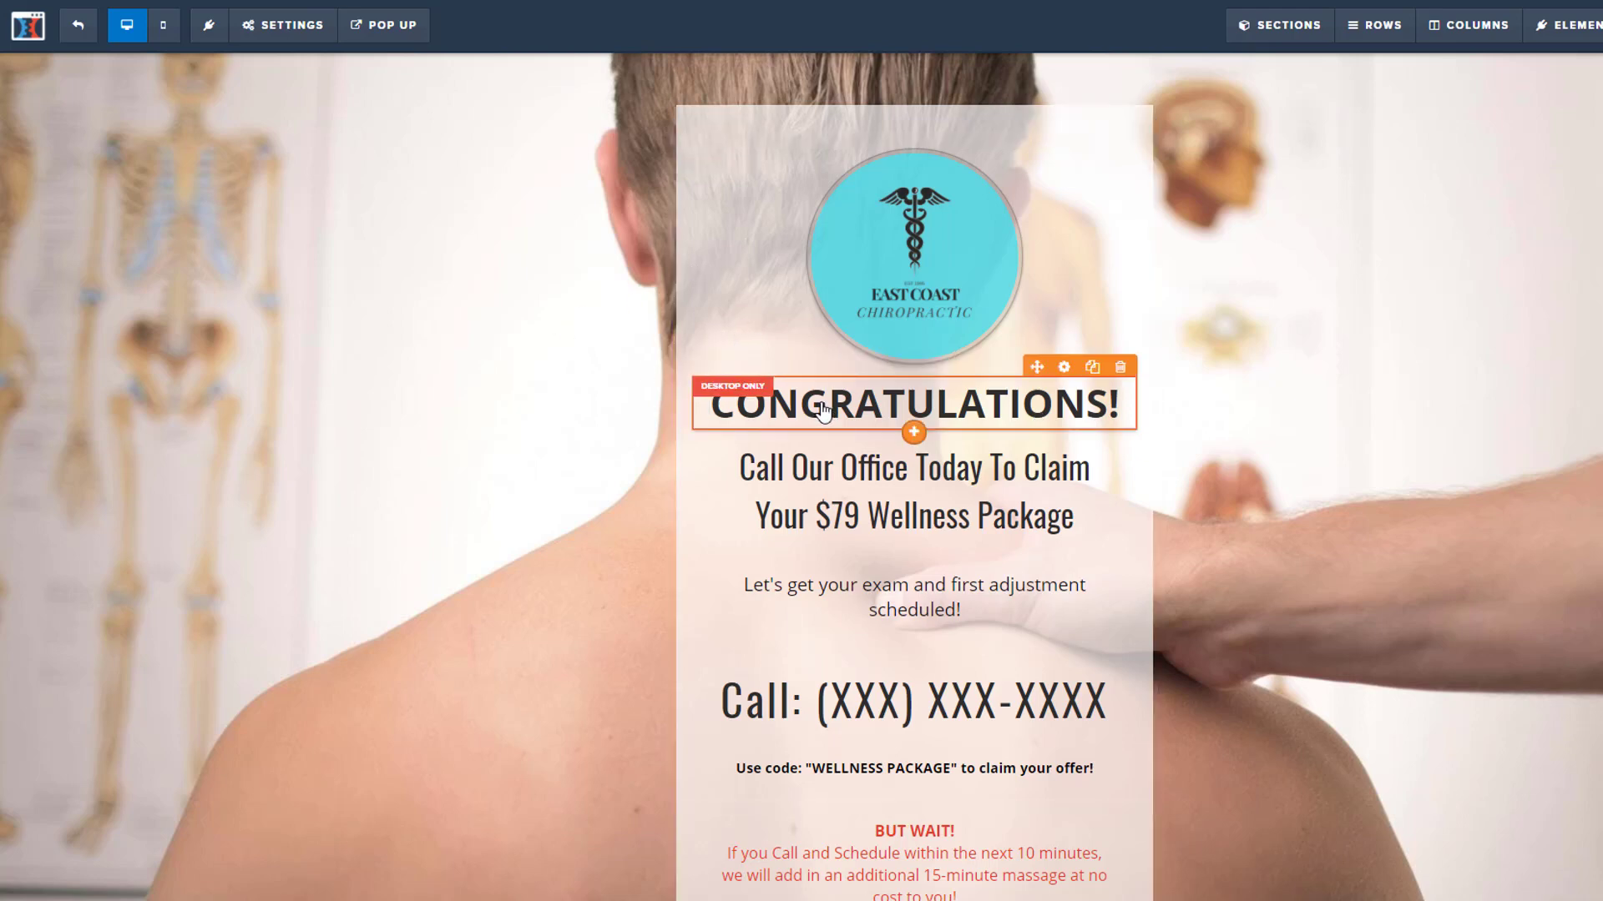
click(1063, 368)
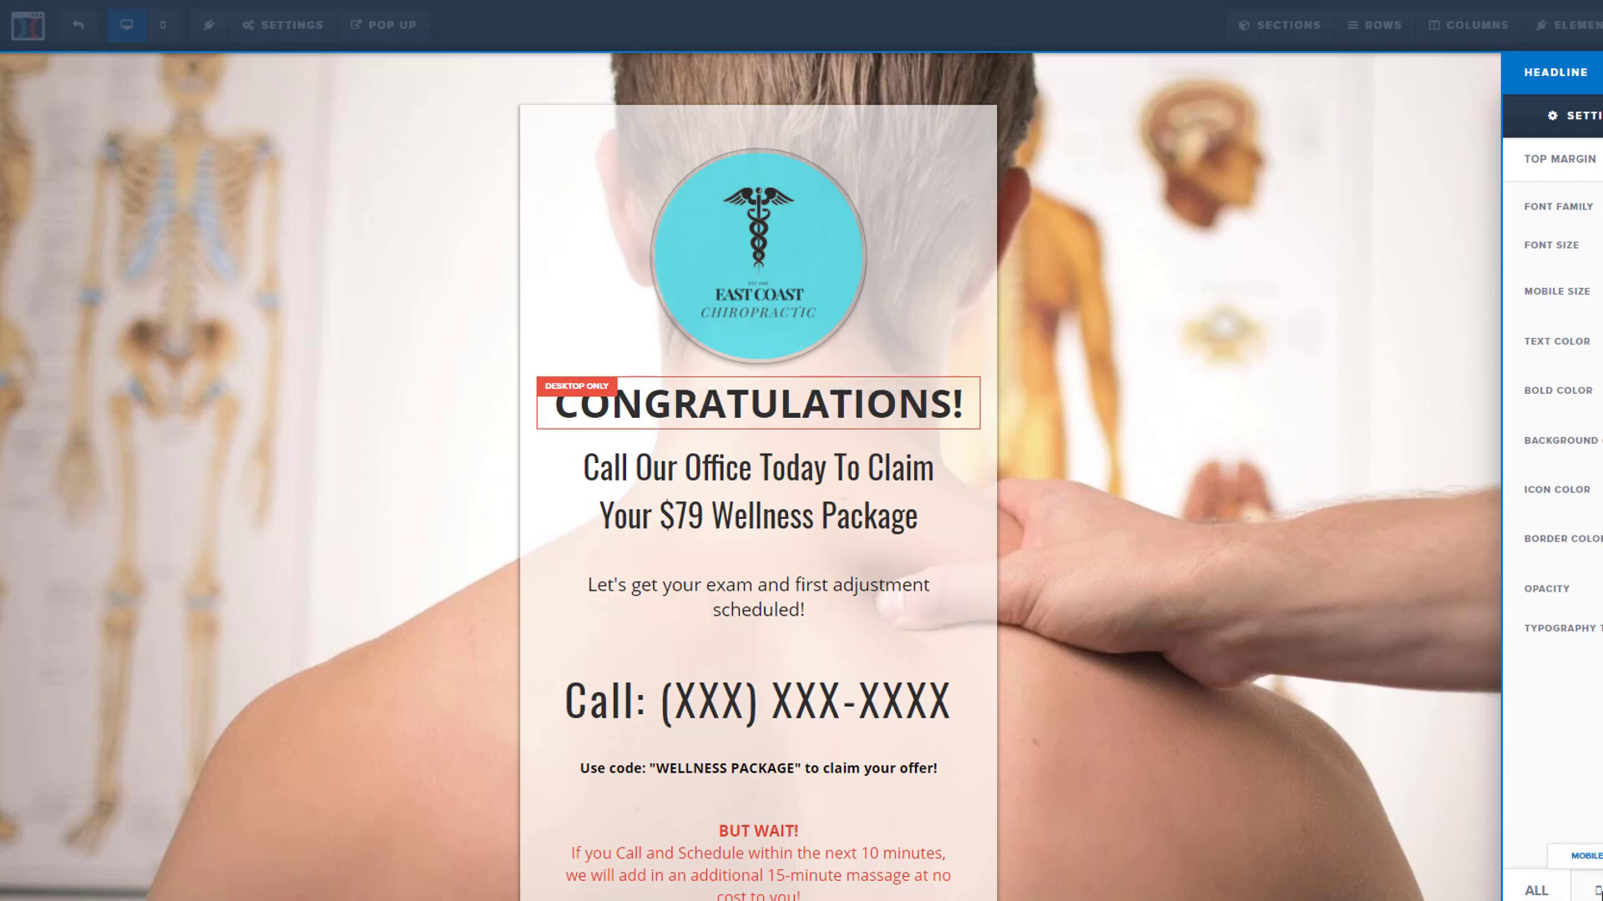
click(1594, 890)
click(1596, 877)
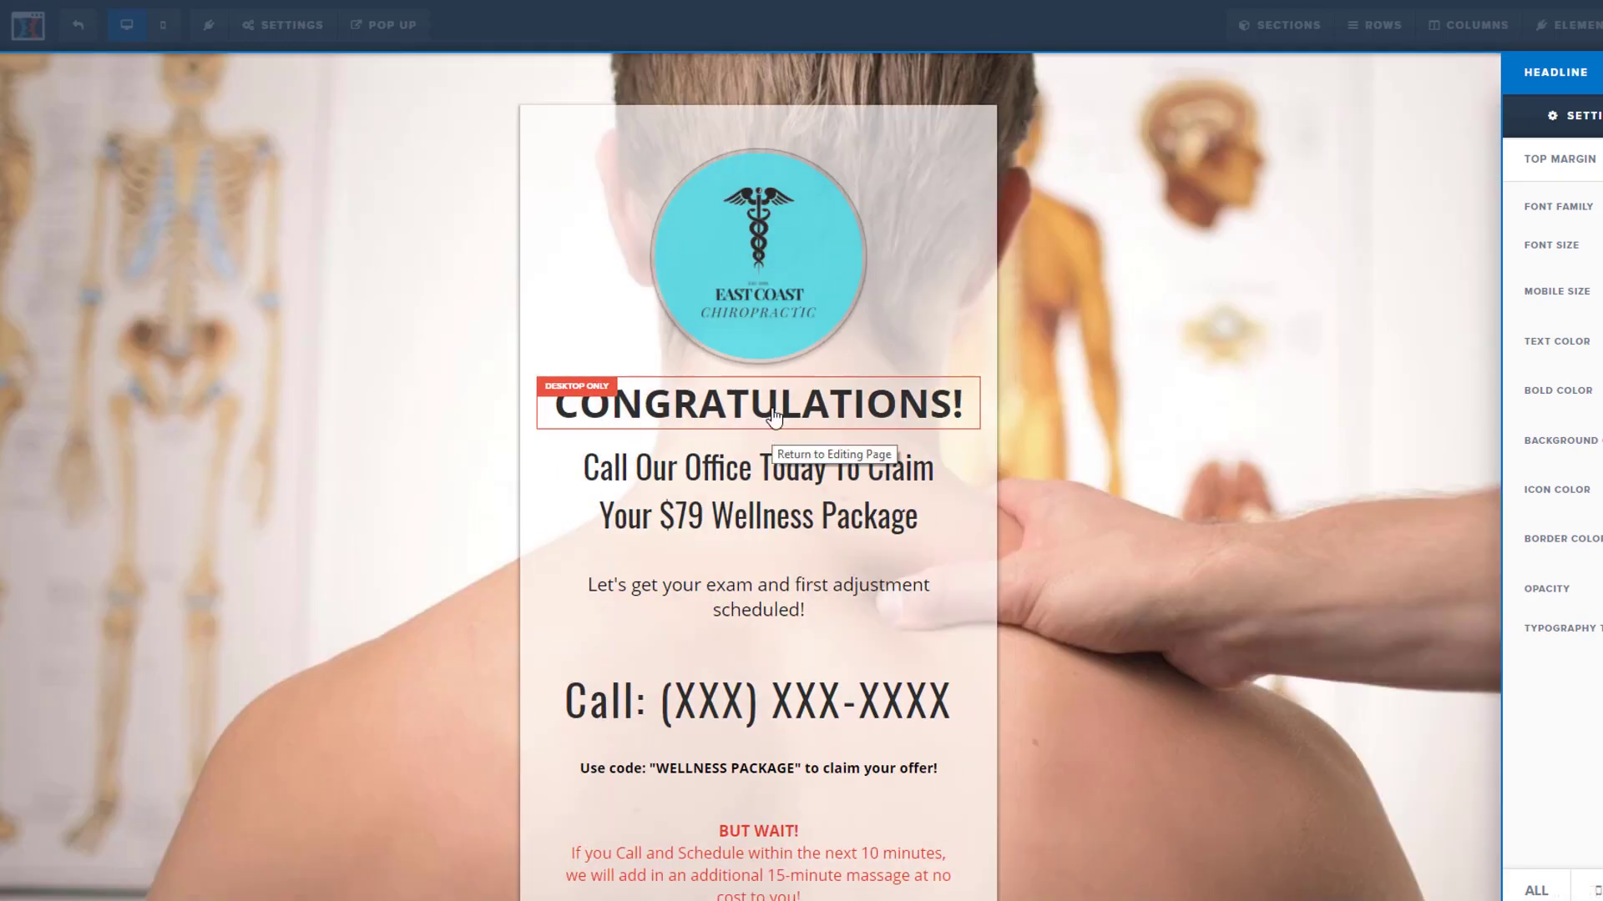
click(1192, 488)
Step: Switch to the mobile view and examine the page from the mobile-only headline to the countdown timer and footer
click(163, 25)
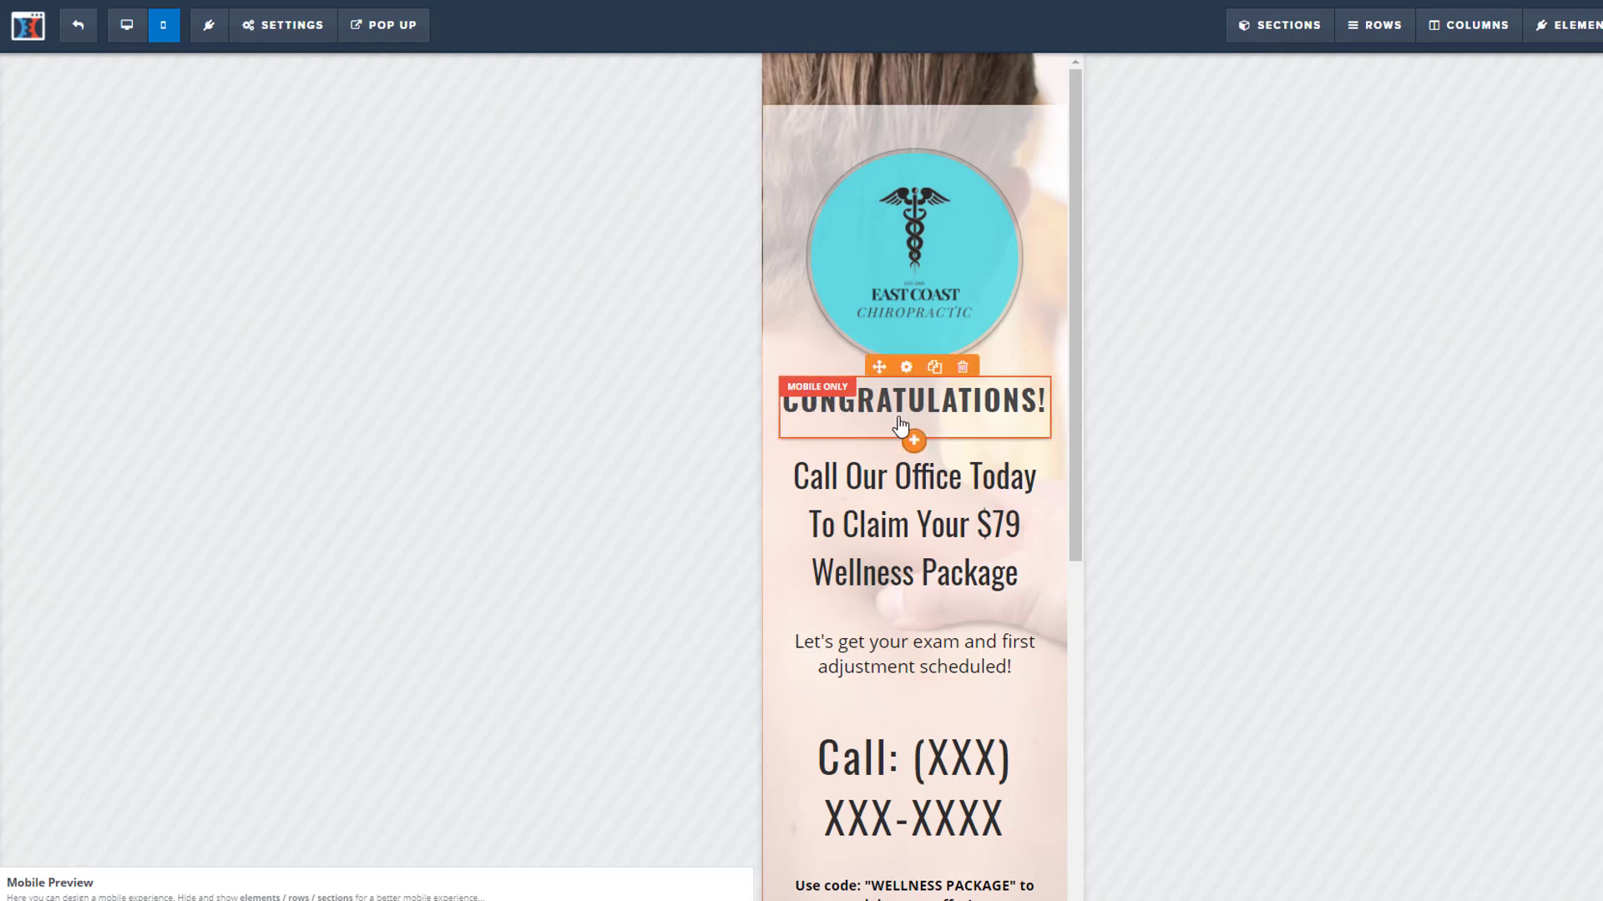
scroll(901, 417, down, 7)
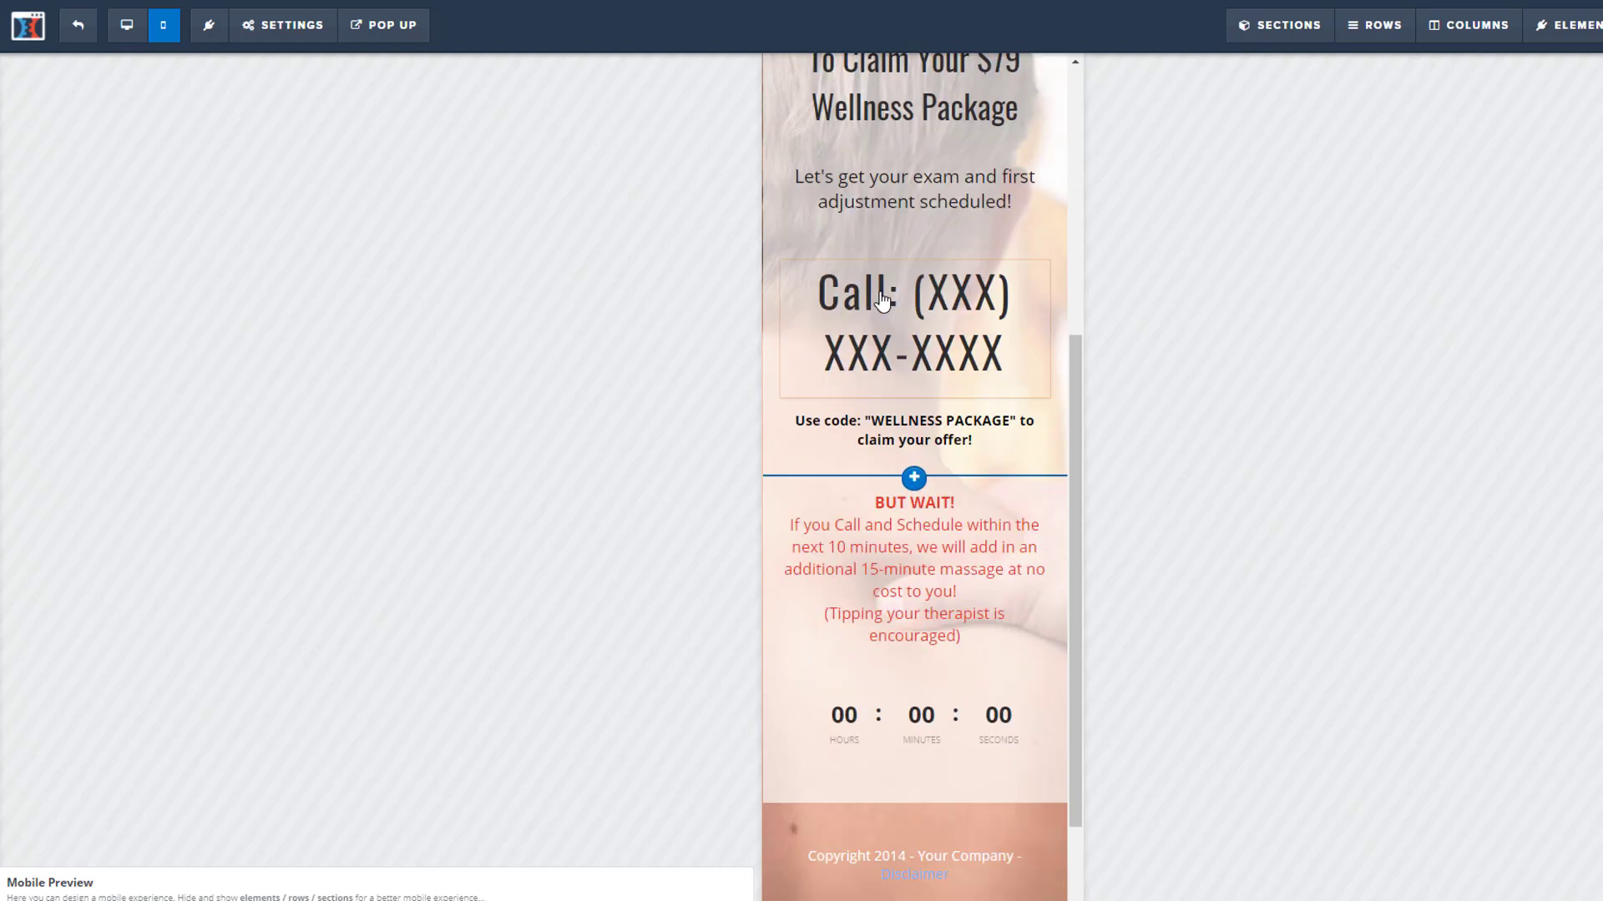
scroll(924, 178, up, 7)
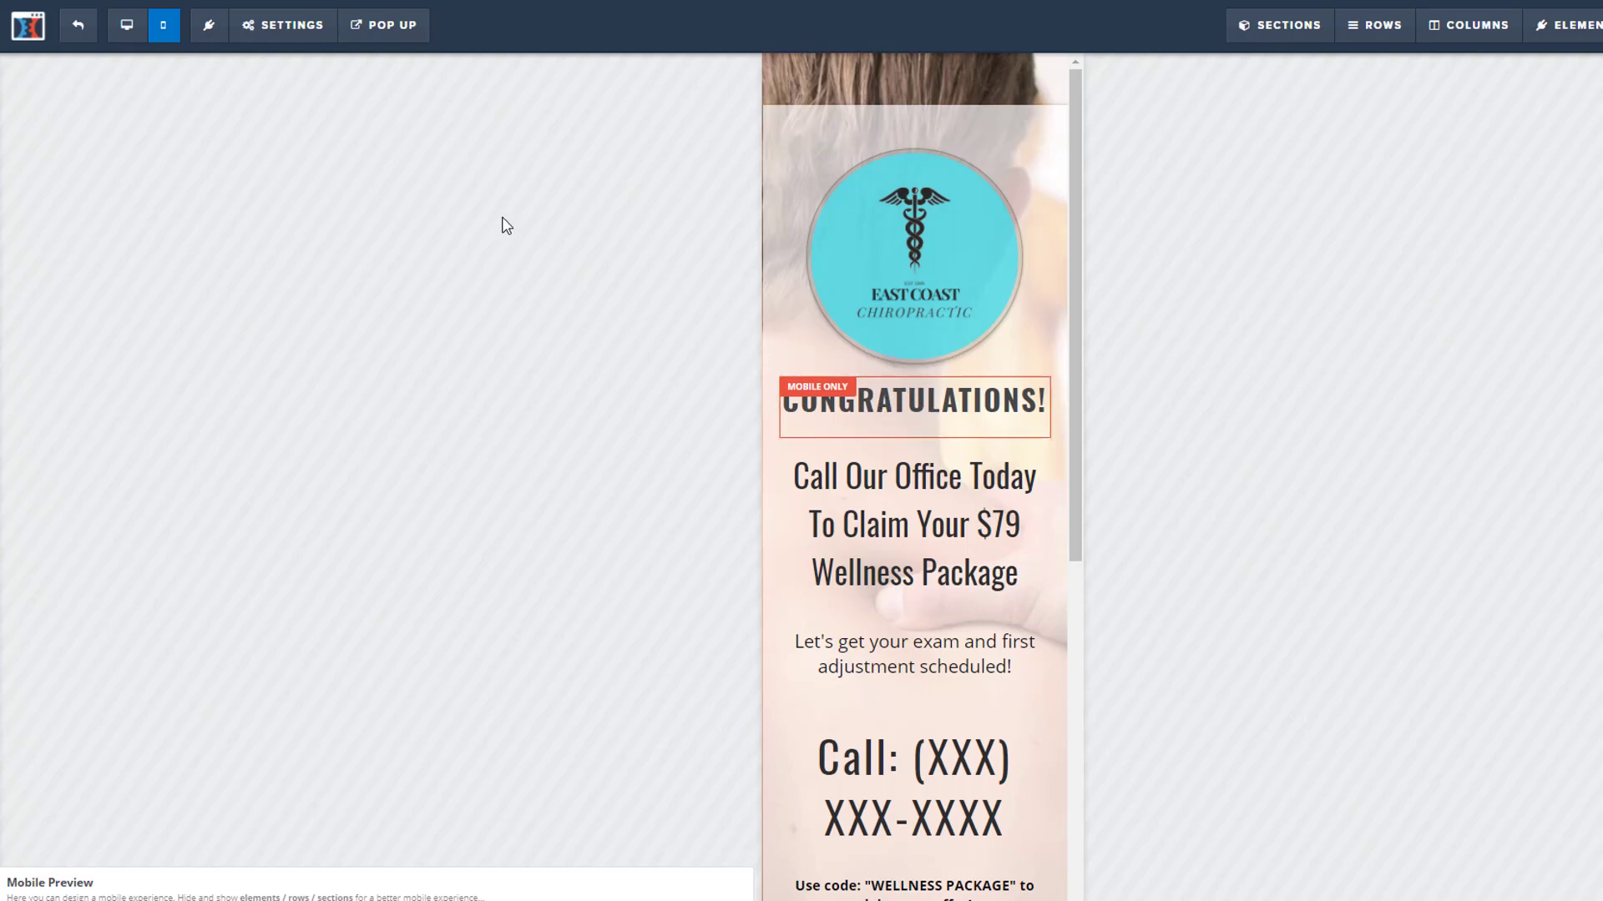
scroll(841, 215, down, 5)
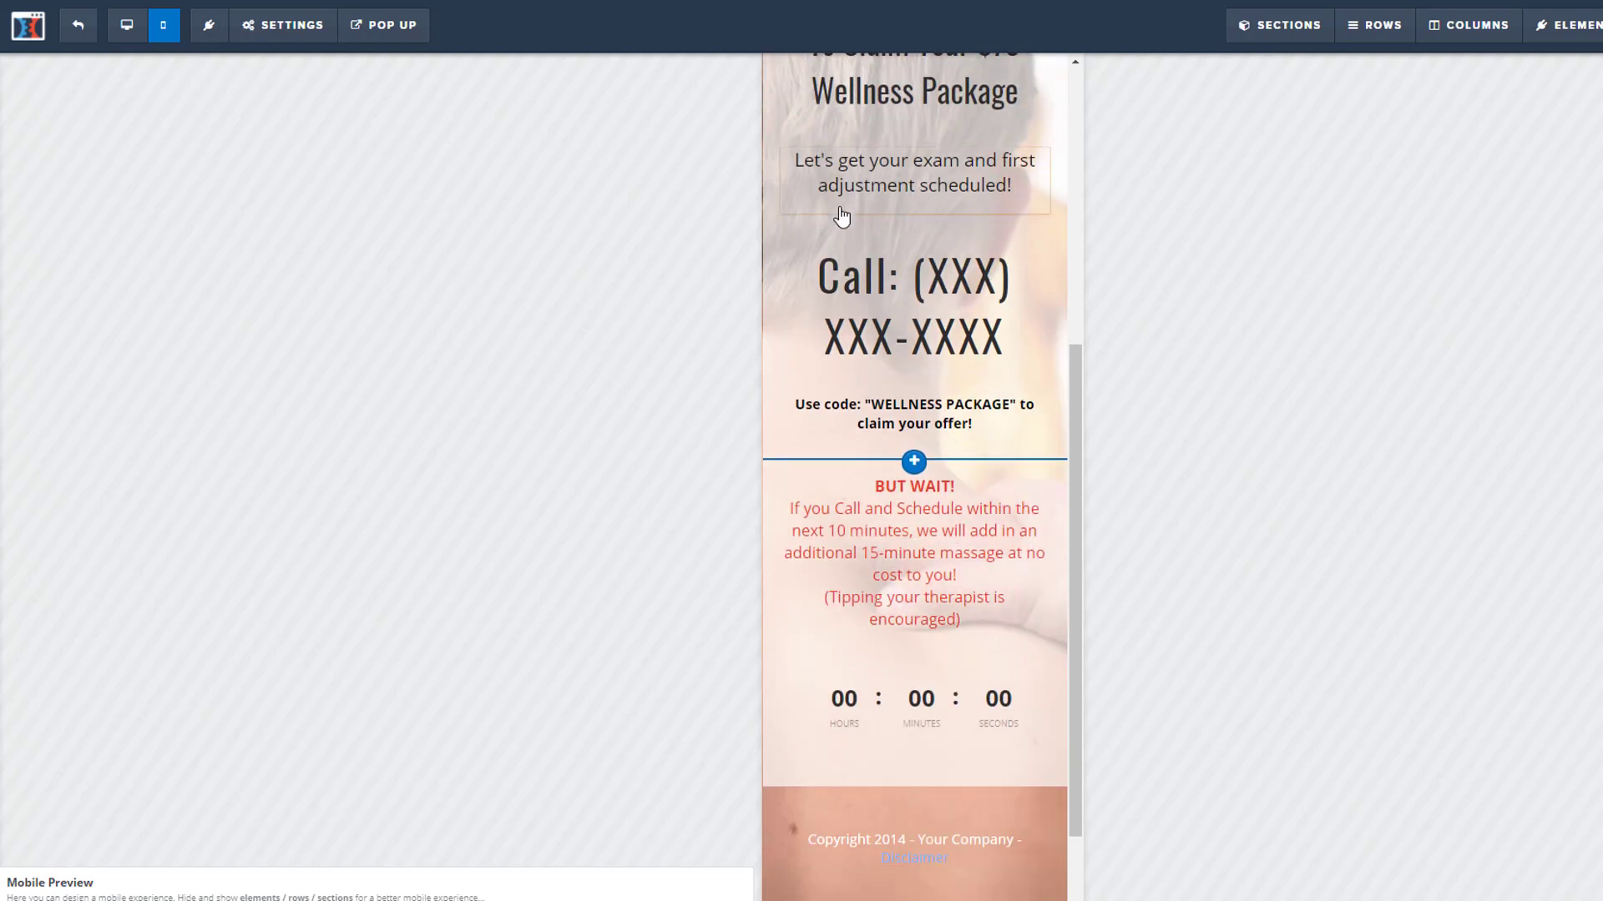
scroll(848, 401, down, 1)
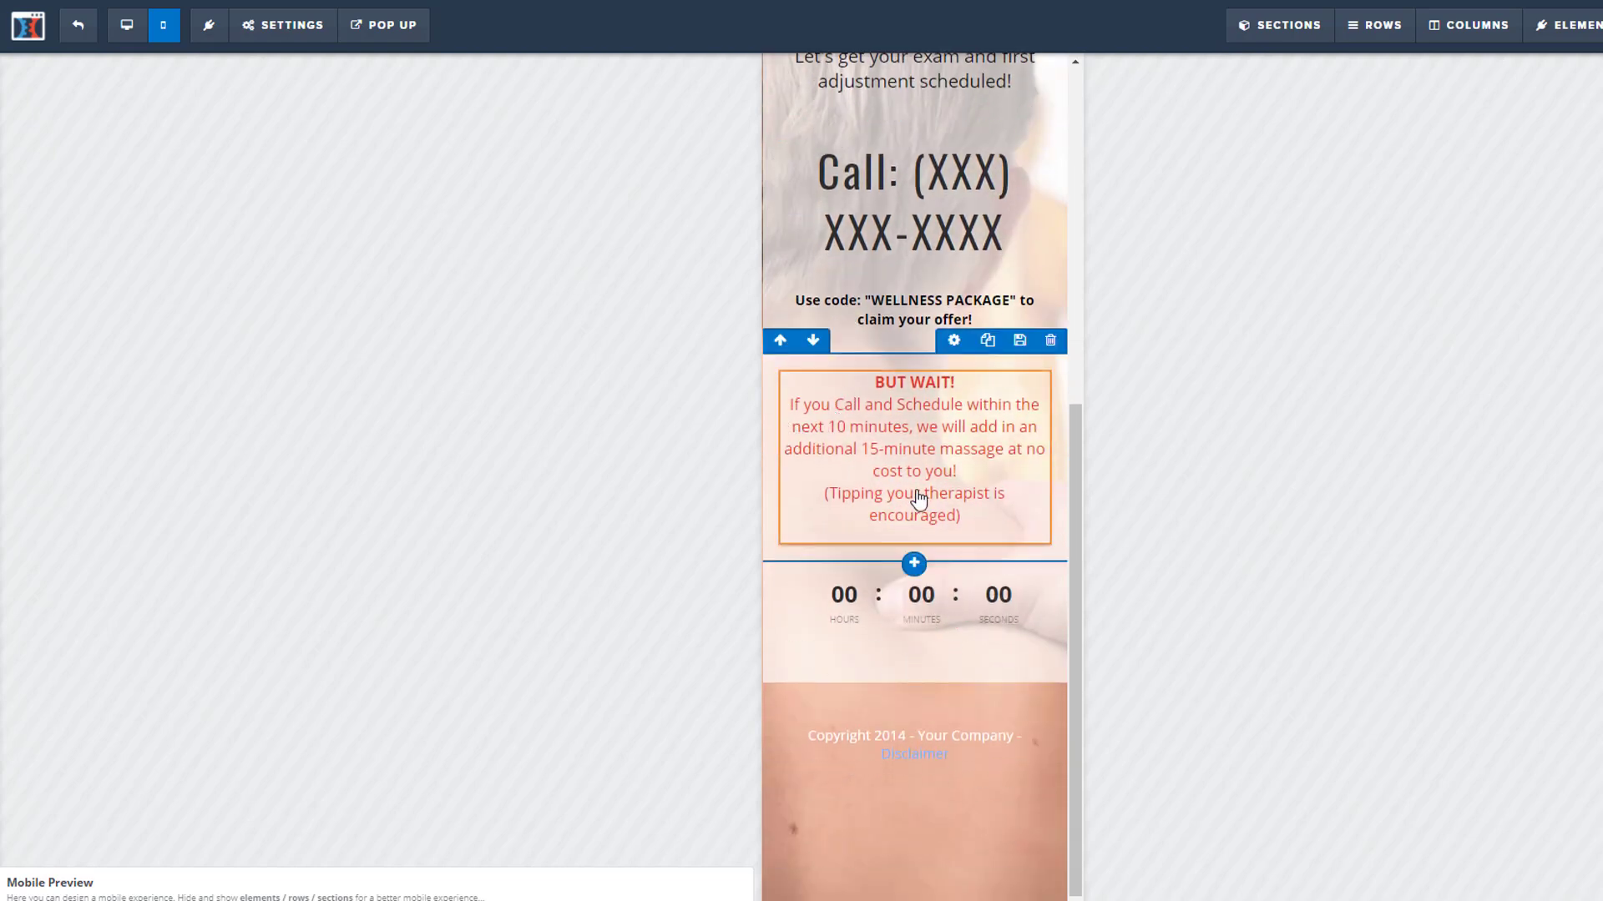
scroll(909, 494, up, 1)
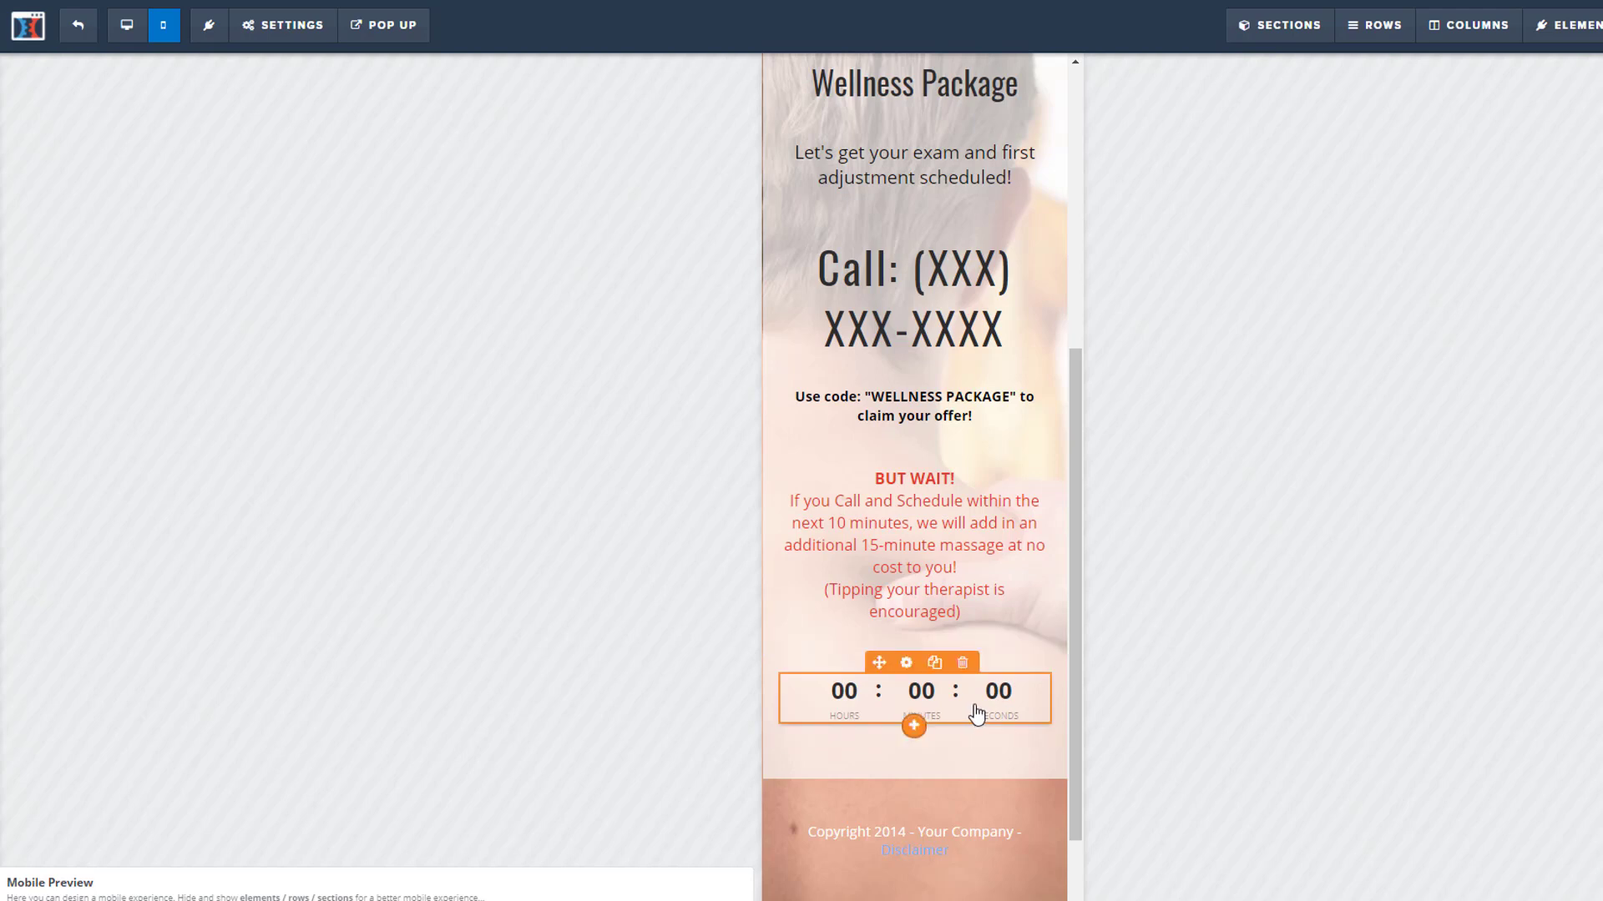
scroll(976, 711, down, 1)
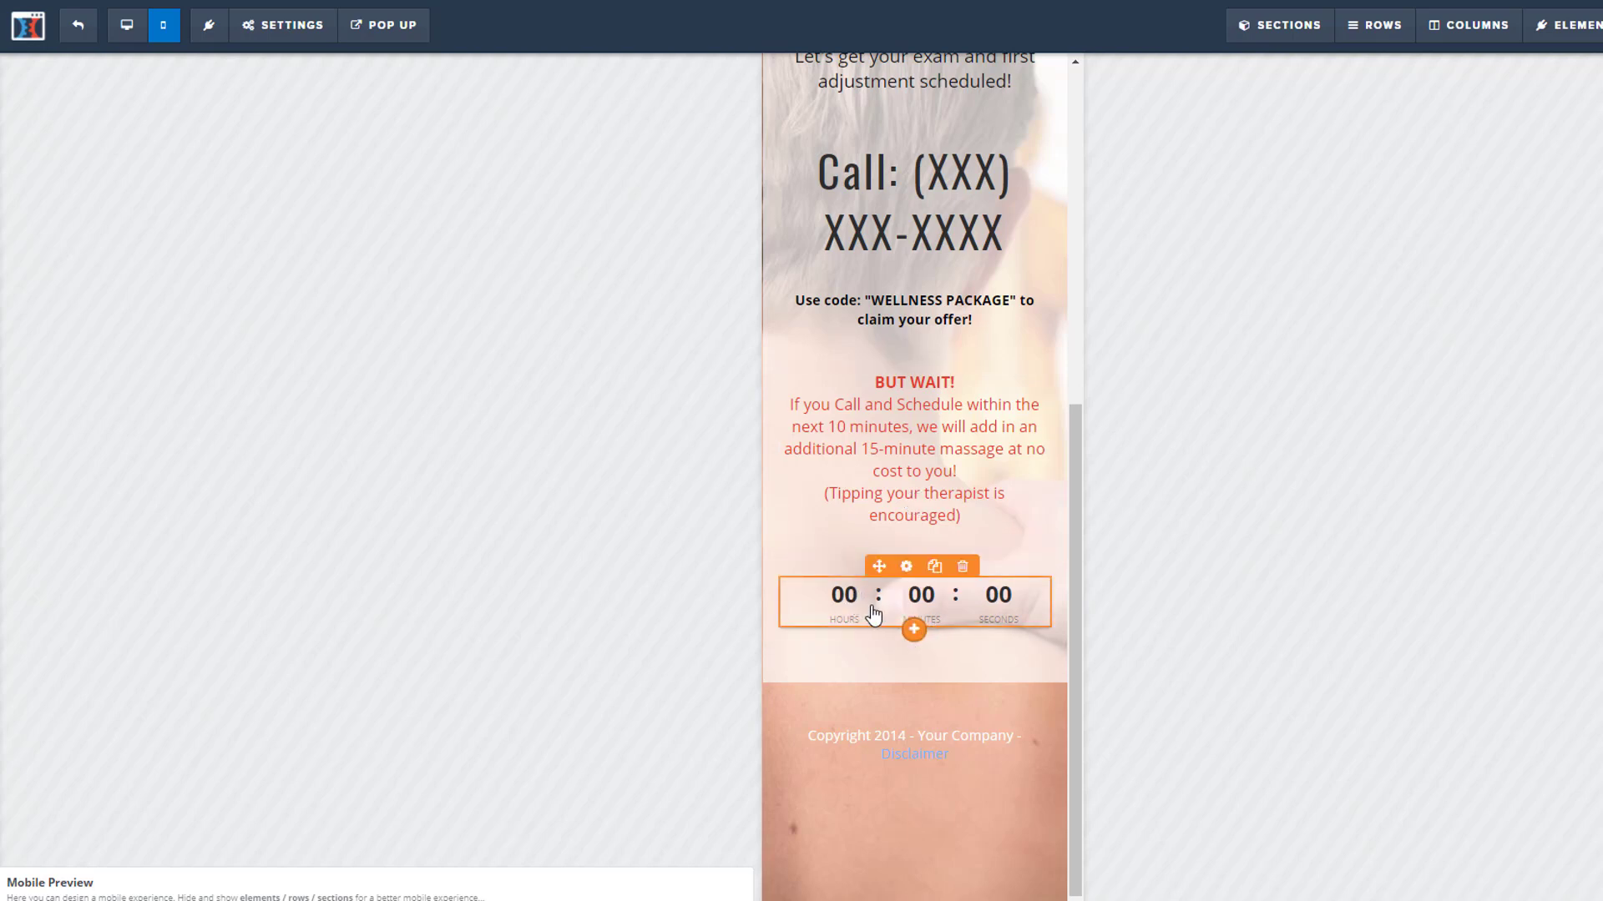
Step: Open the minute countdown timer's settings, review its time, expire action, redirect and style options, and close them unchanged
click(842, 612)
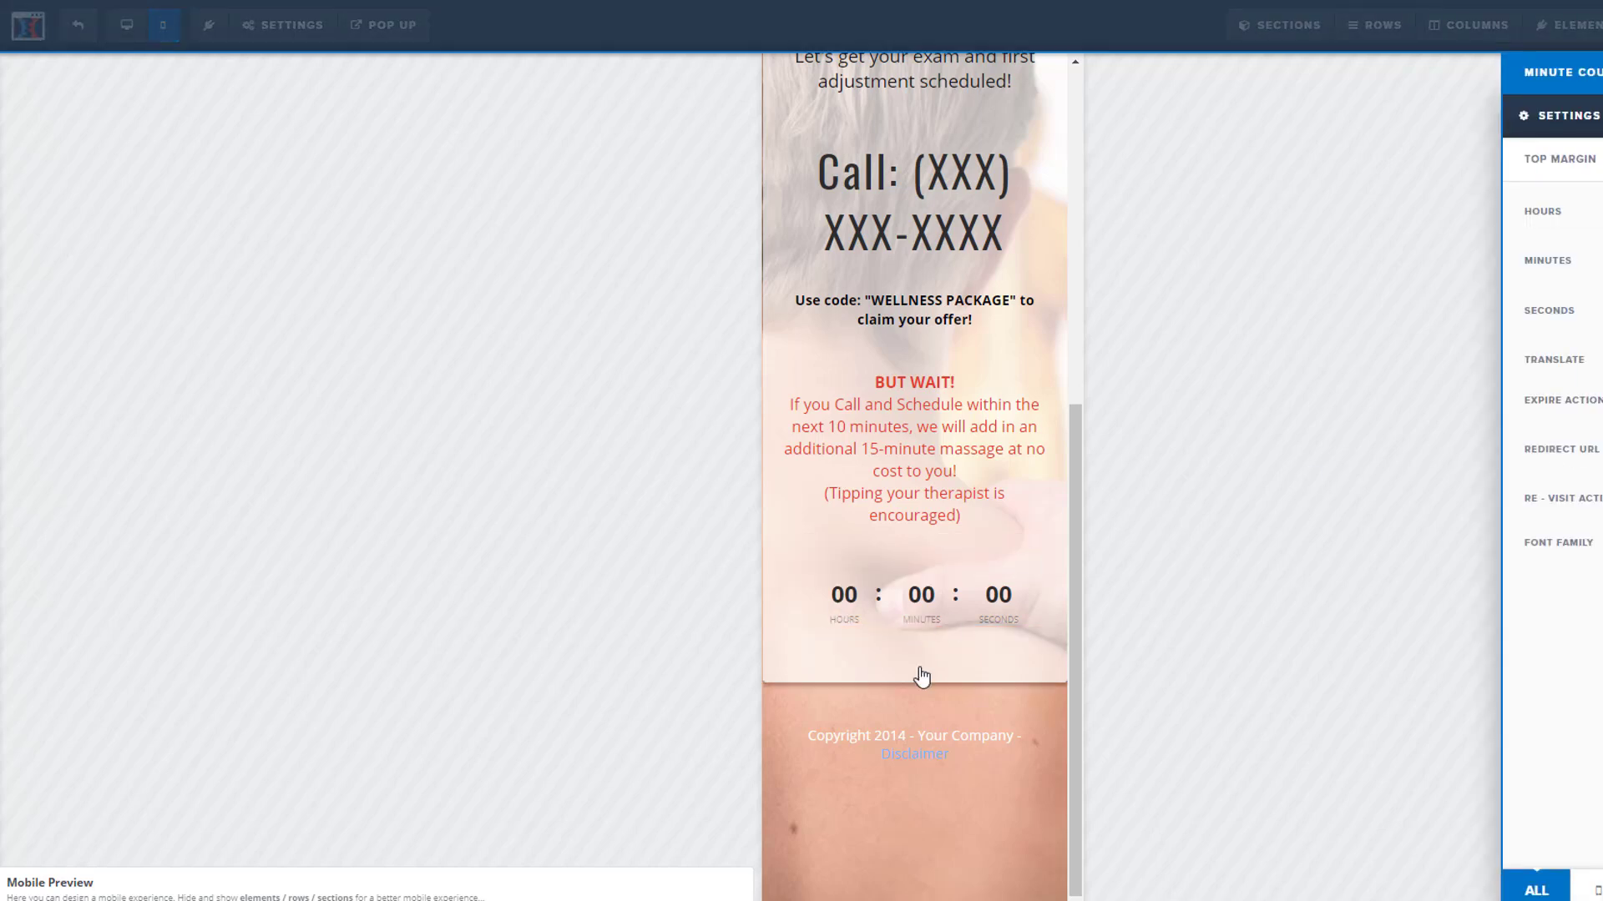
click(1304, 519)
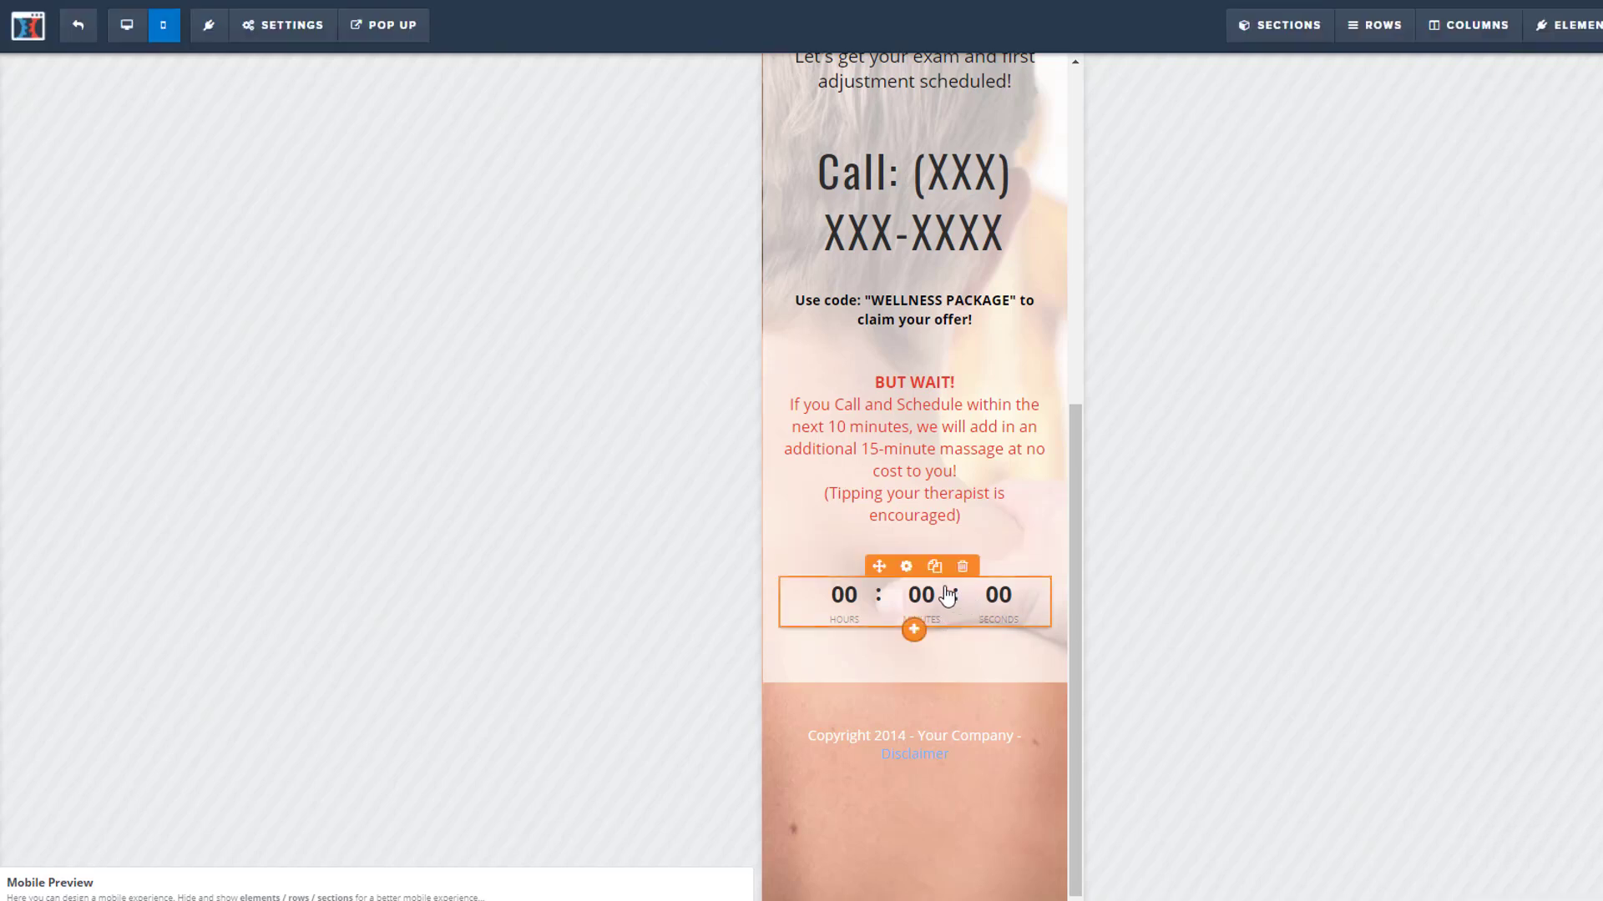
click(912, 565)
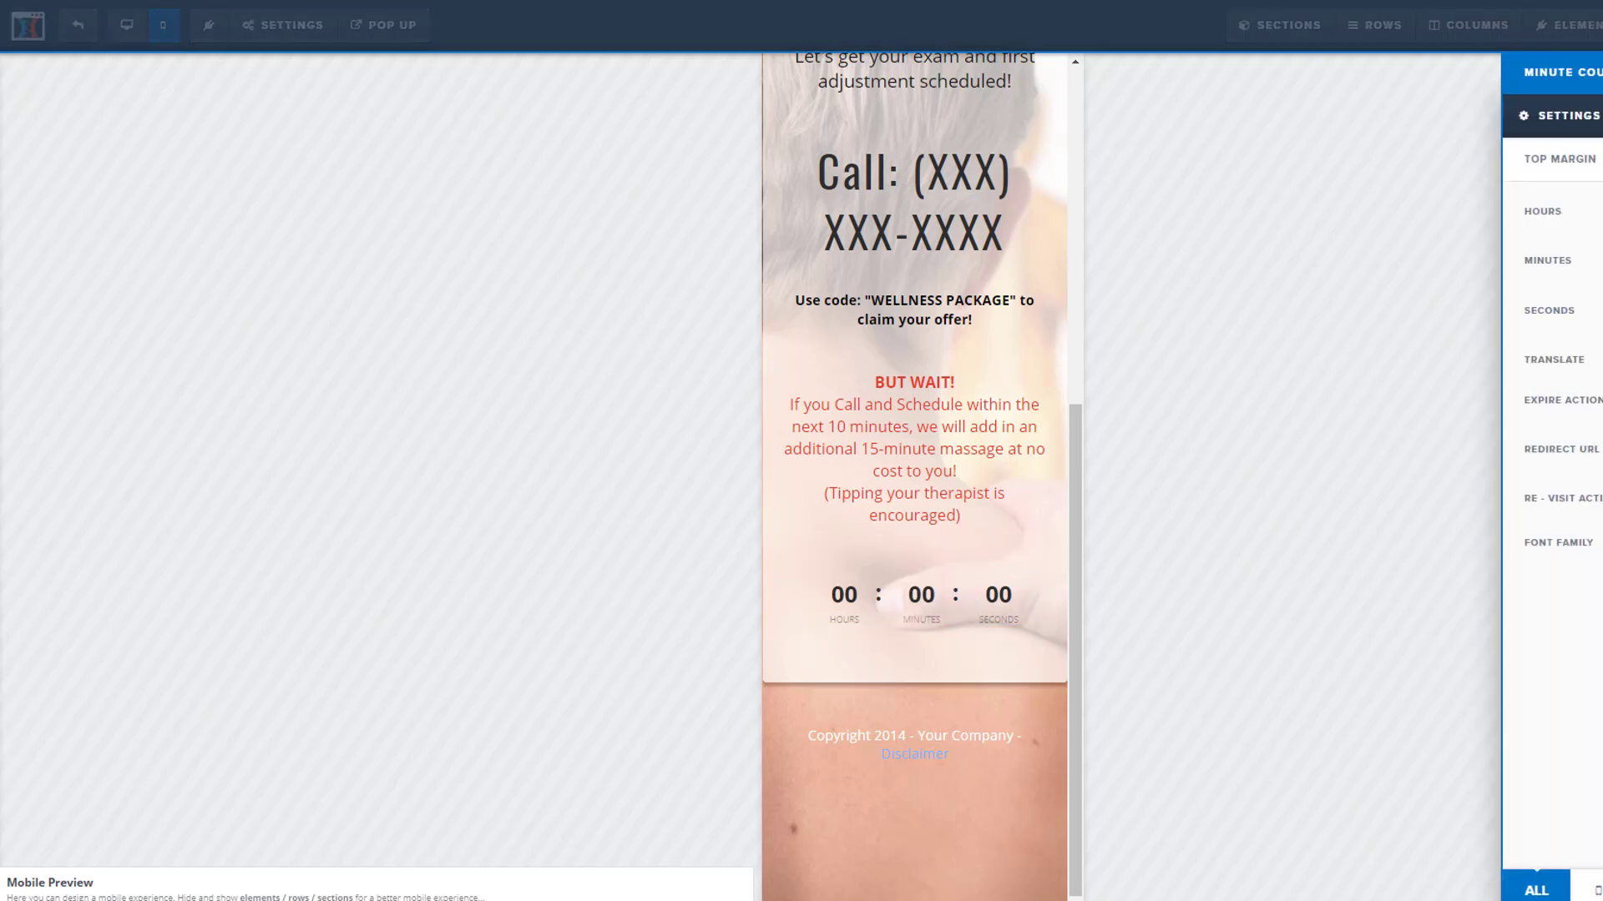
click(1598, 116)
scroll(1594, 228, down, 5)
click(1599, 116)
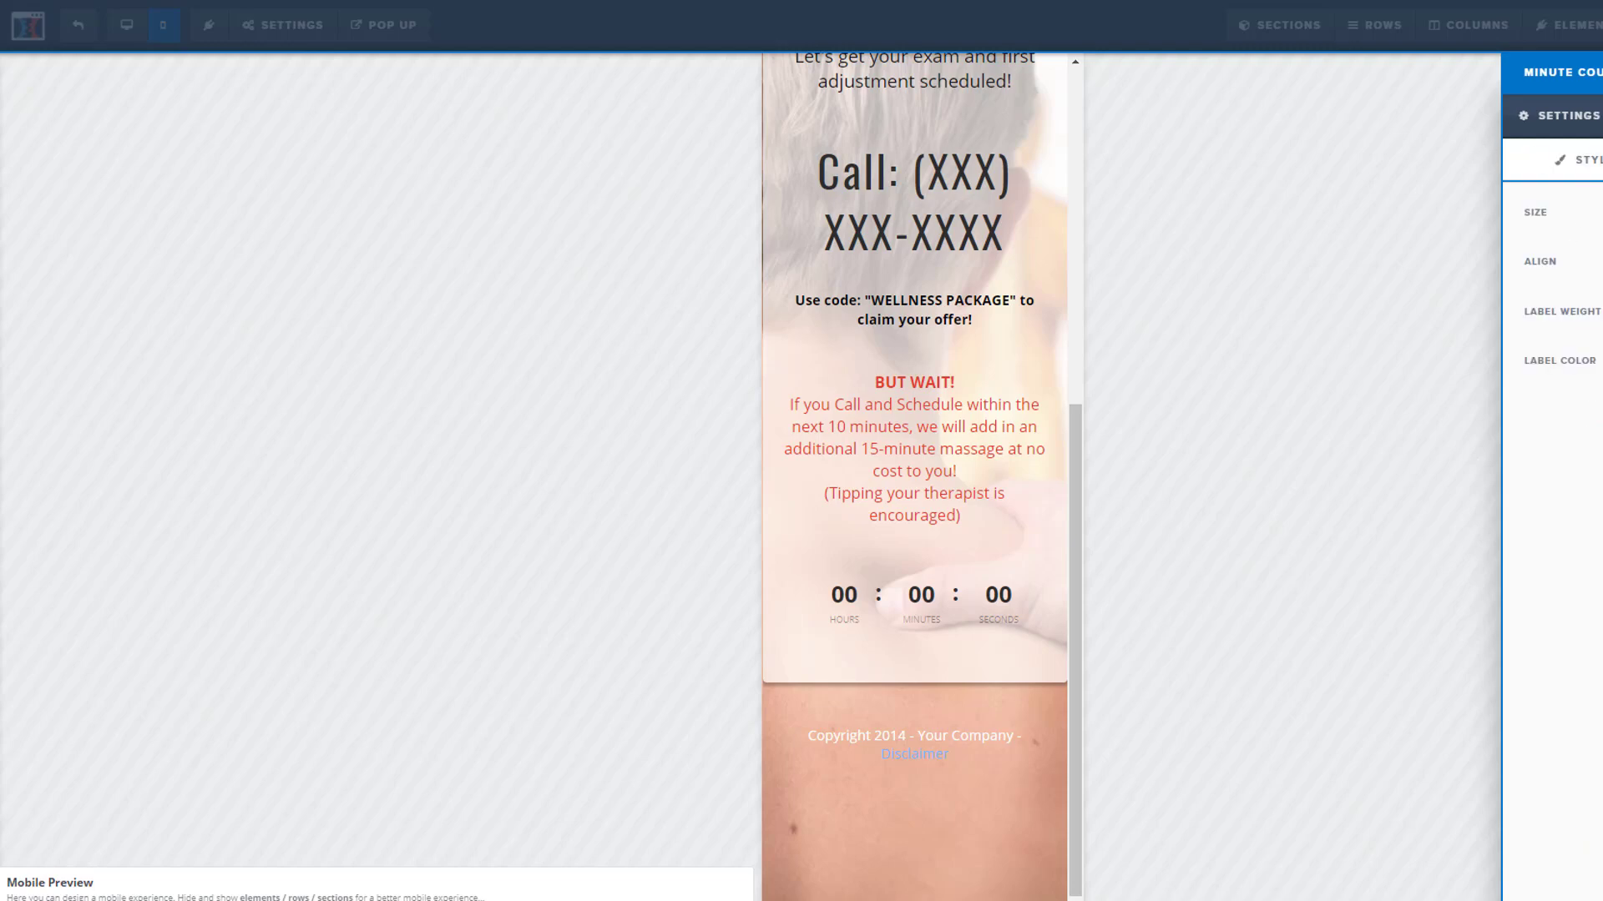
click(1305, 432)
Step: Preview the Thank You page outside the editor and look over its content
scroll(918, 334, up, 7)
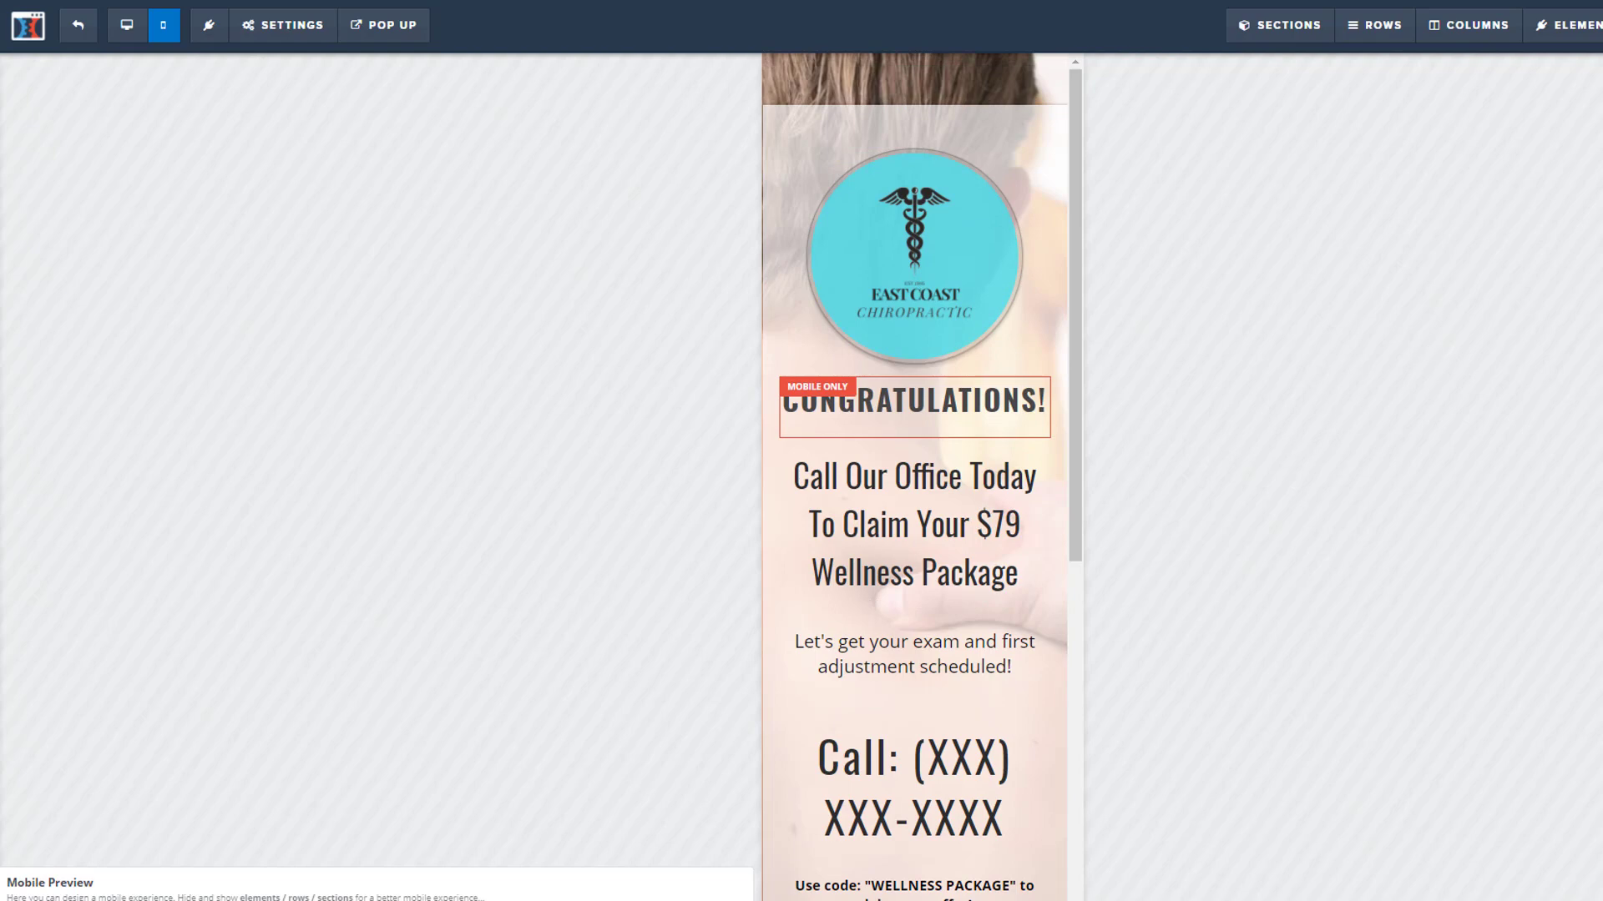
click(1598, 25)
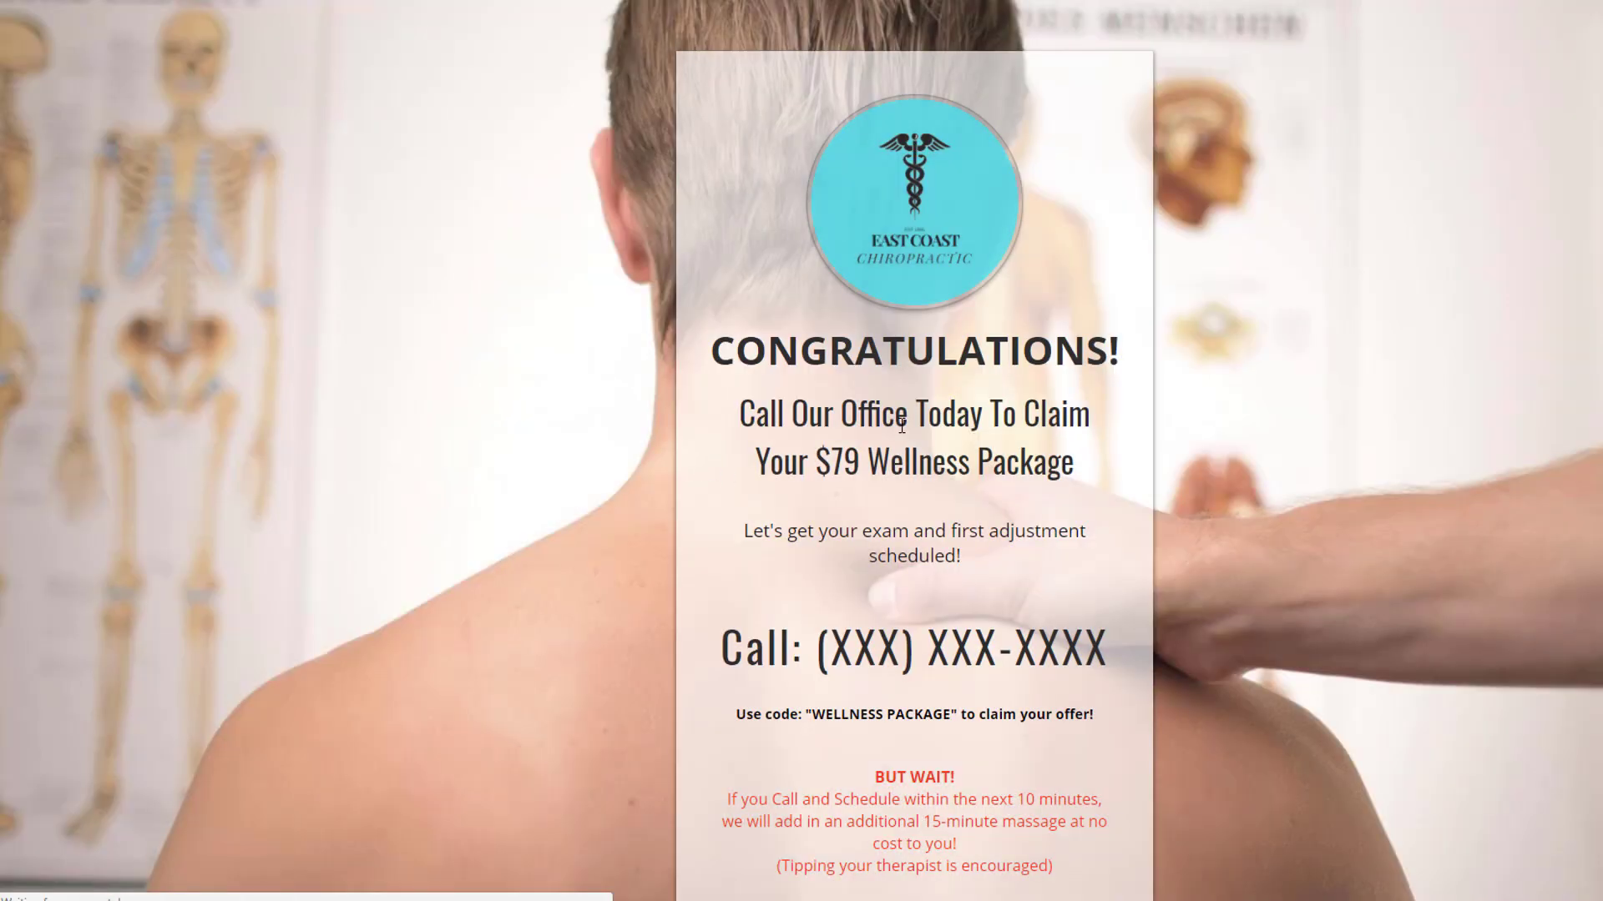
scroll(901, 426, down, 3)
scroll(901, 426, up, 3)
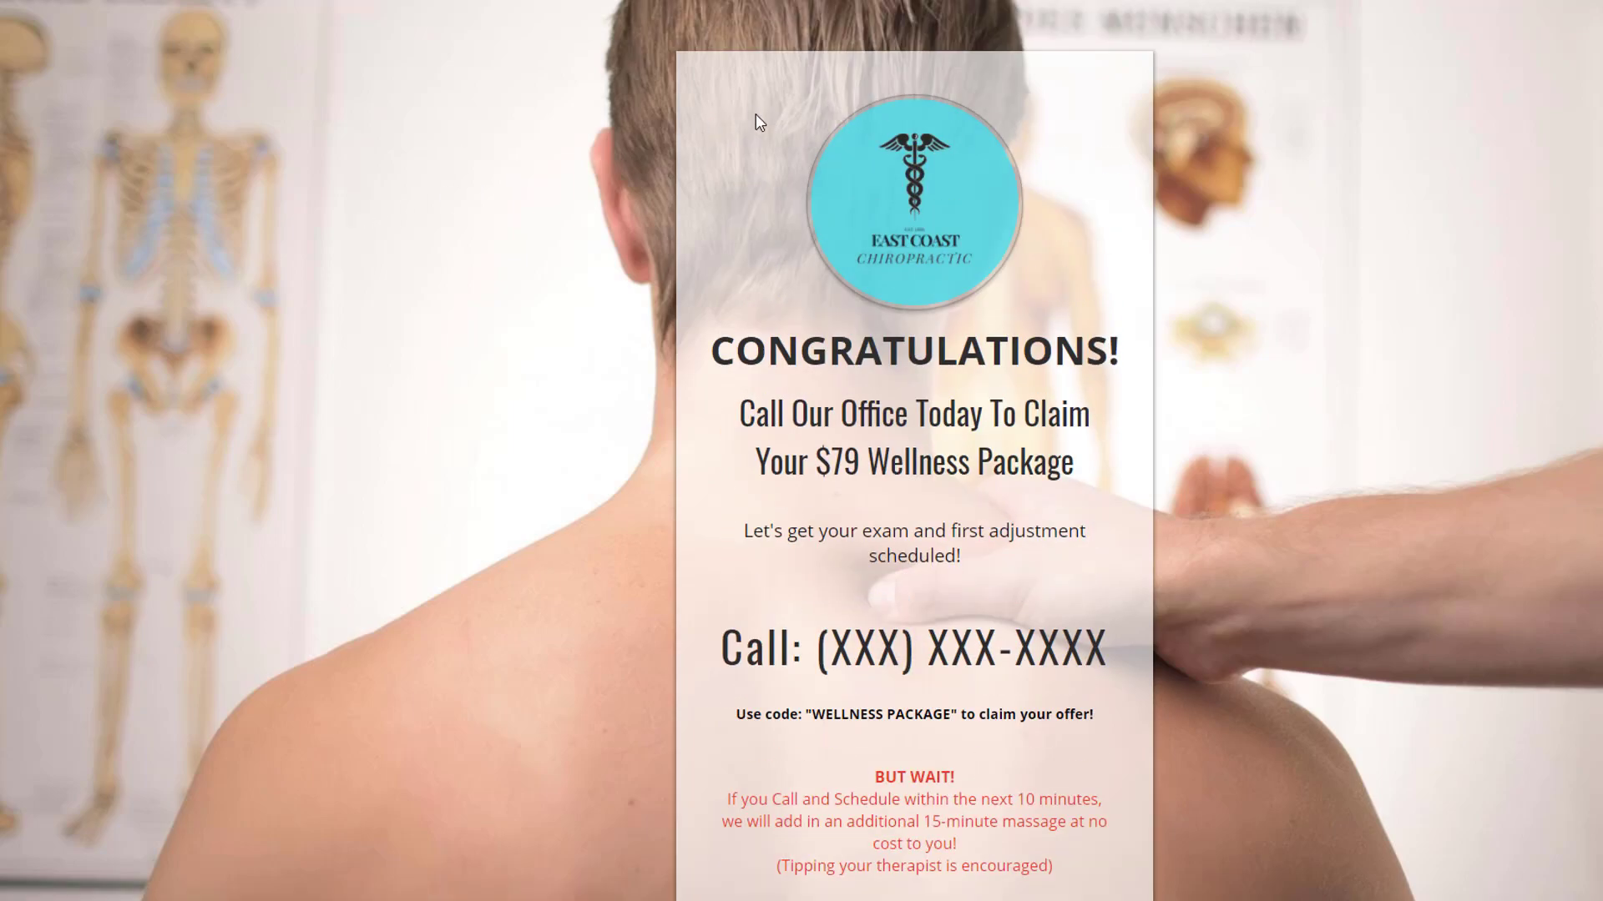
Step: Return from the preview and exit the Thank You page editor to the funnel steps without saving
click(776, 1)
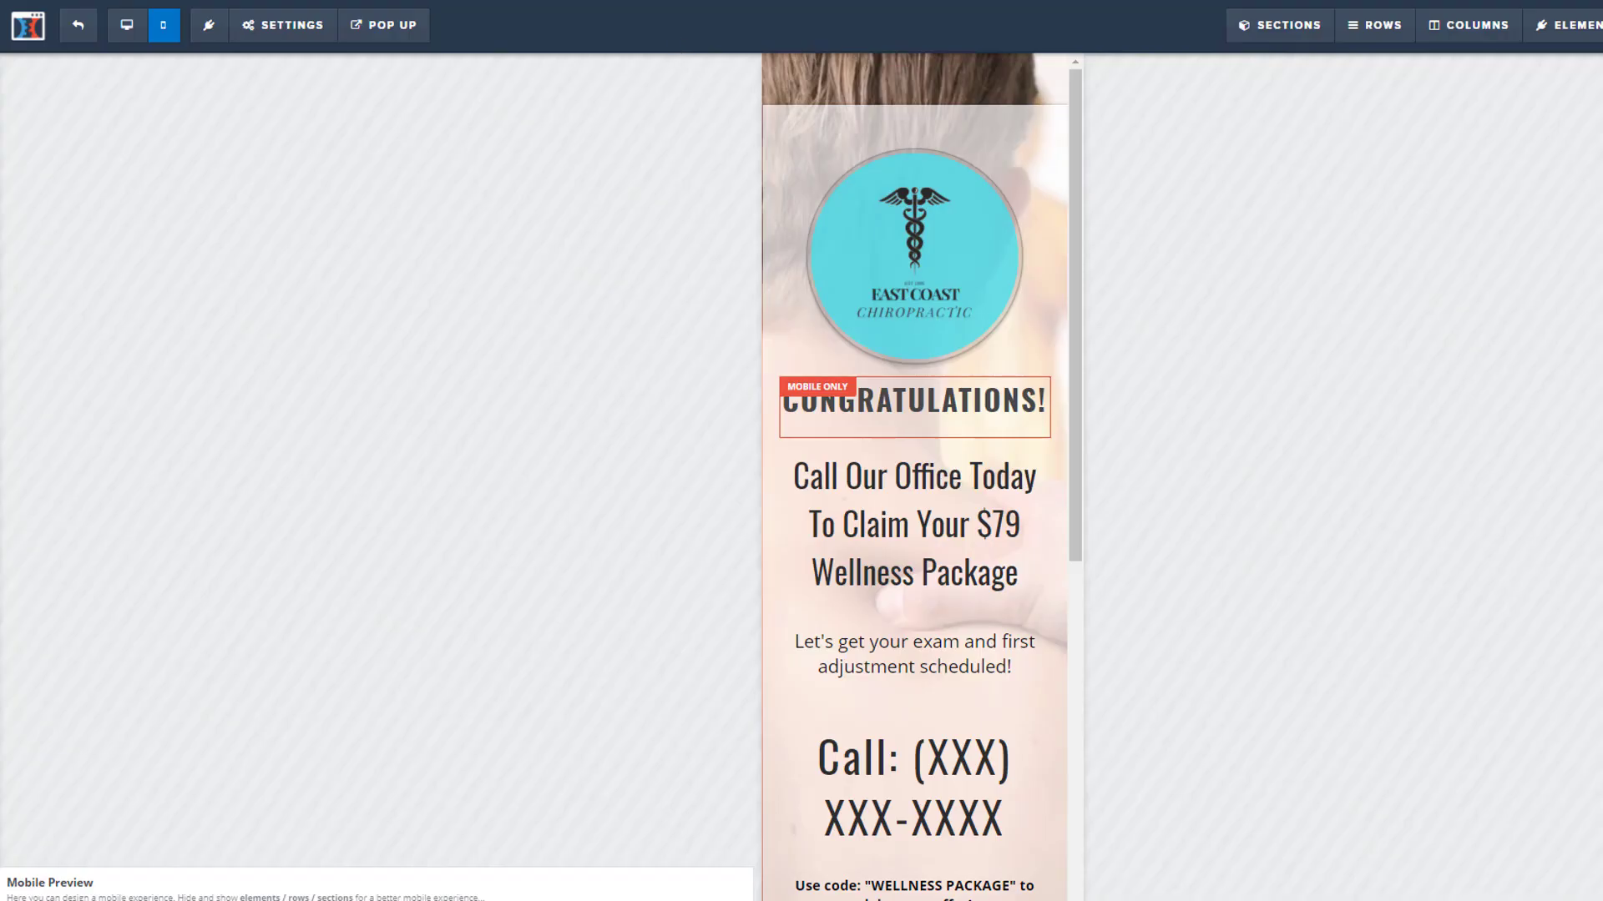
click(79, 38)
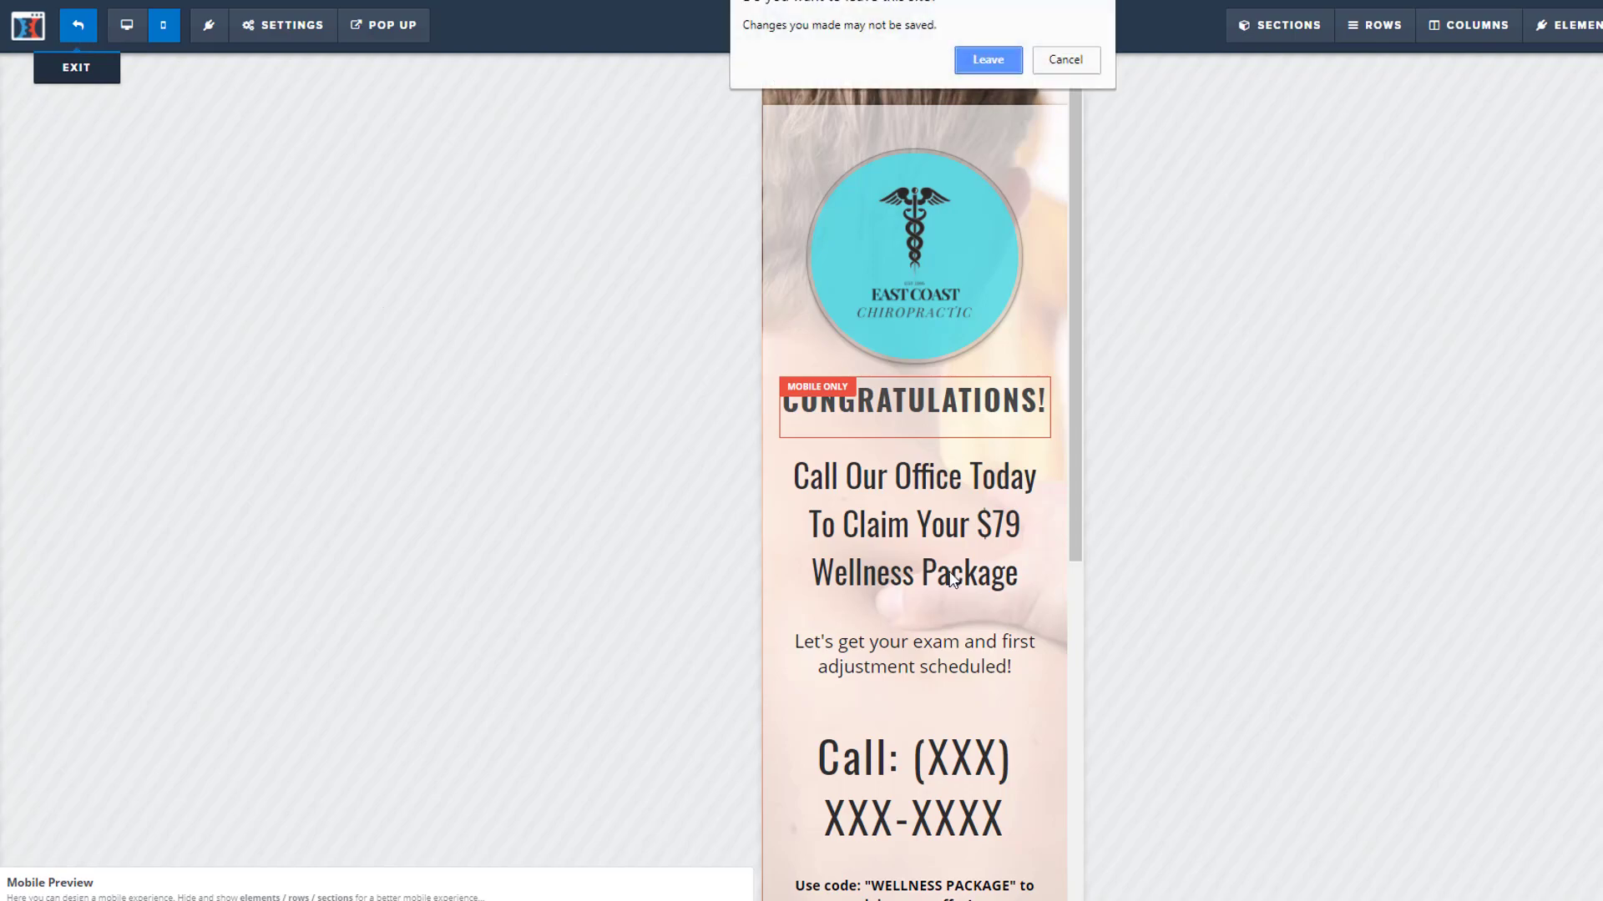
click(987, 60)
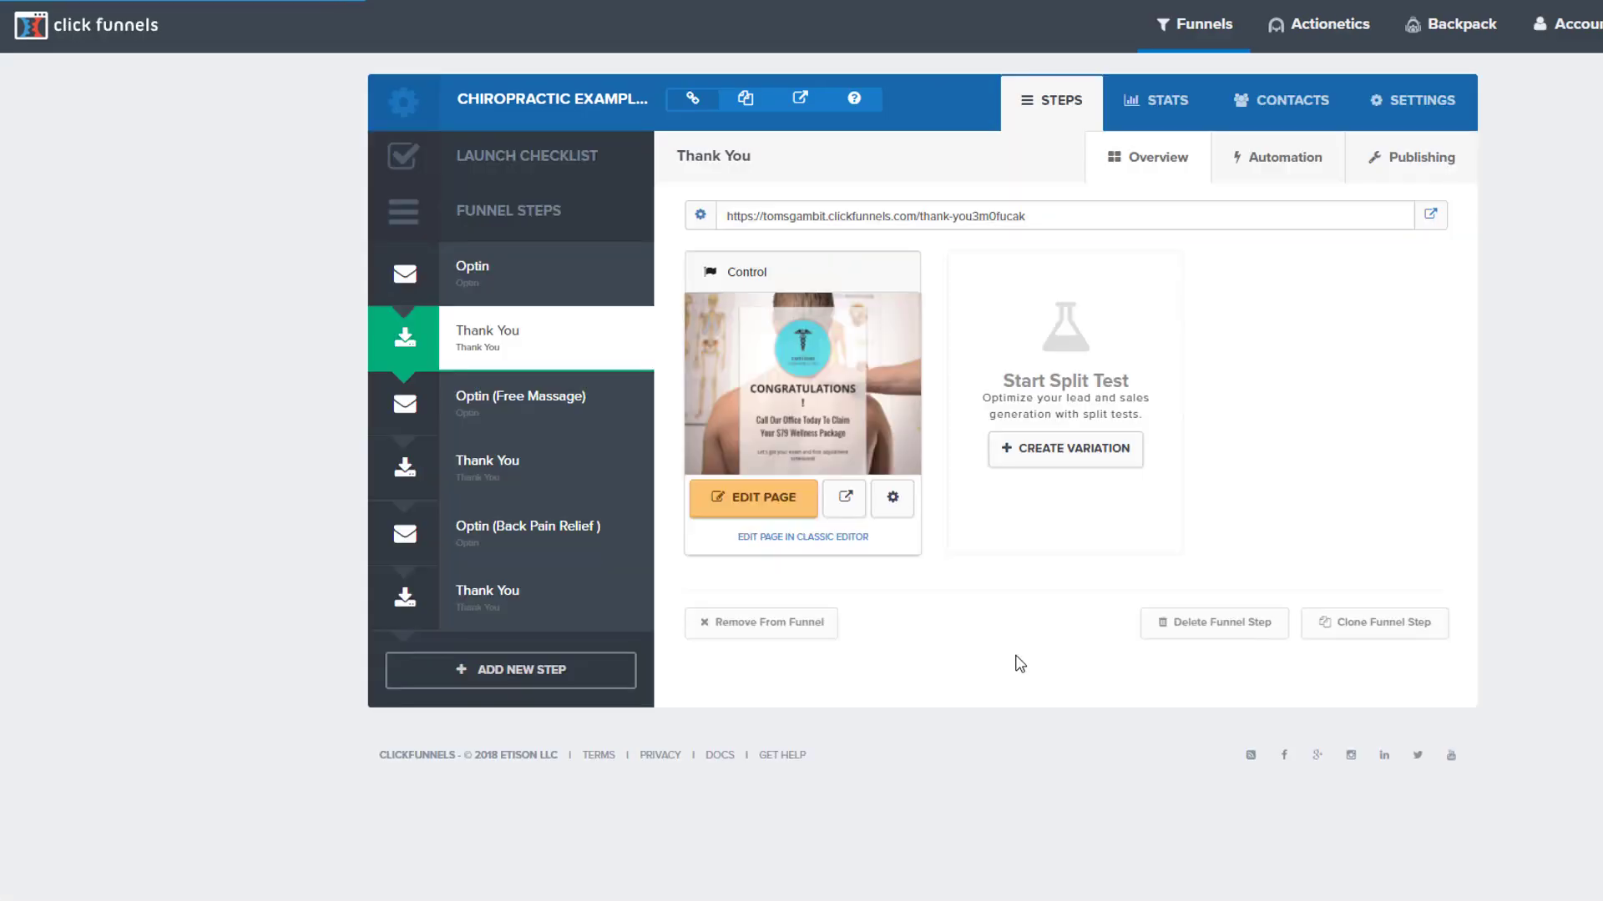